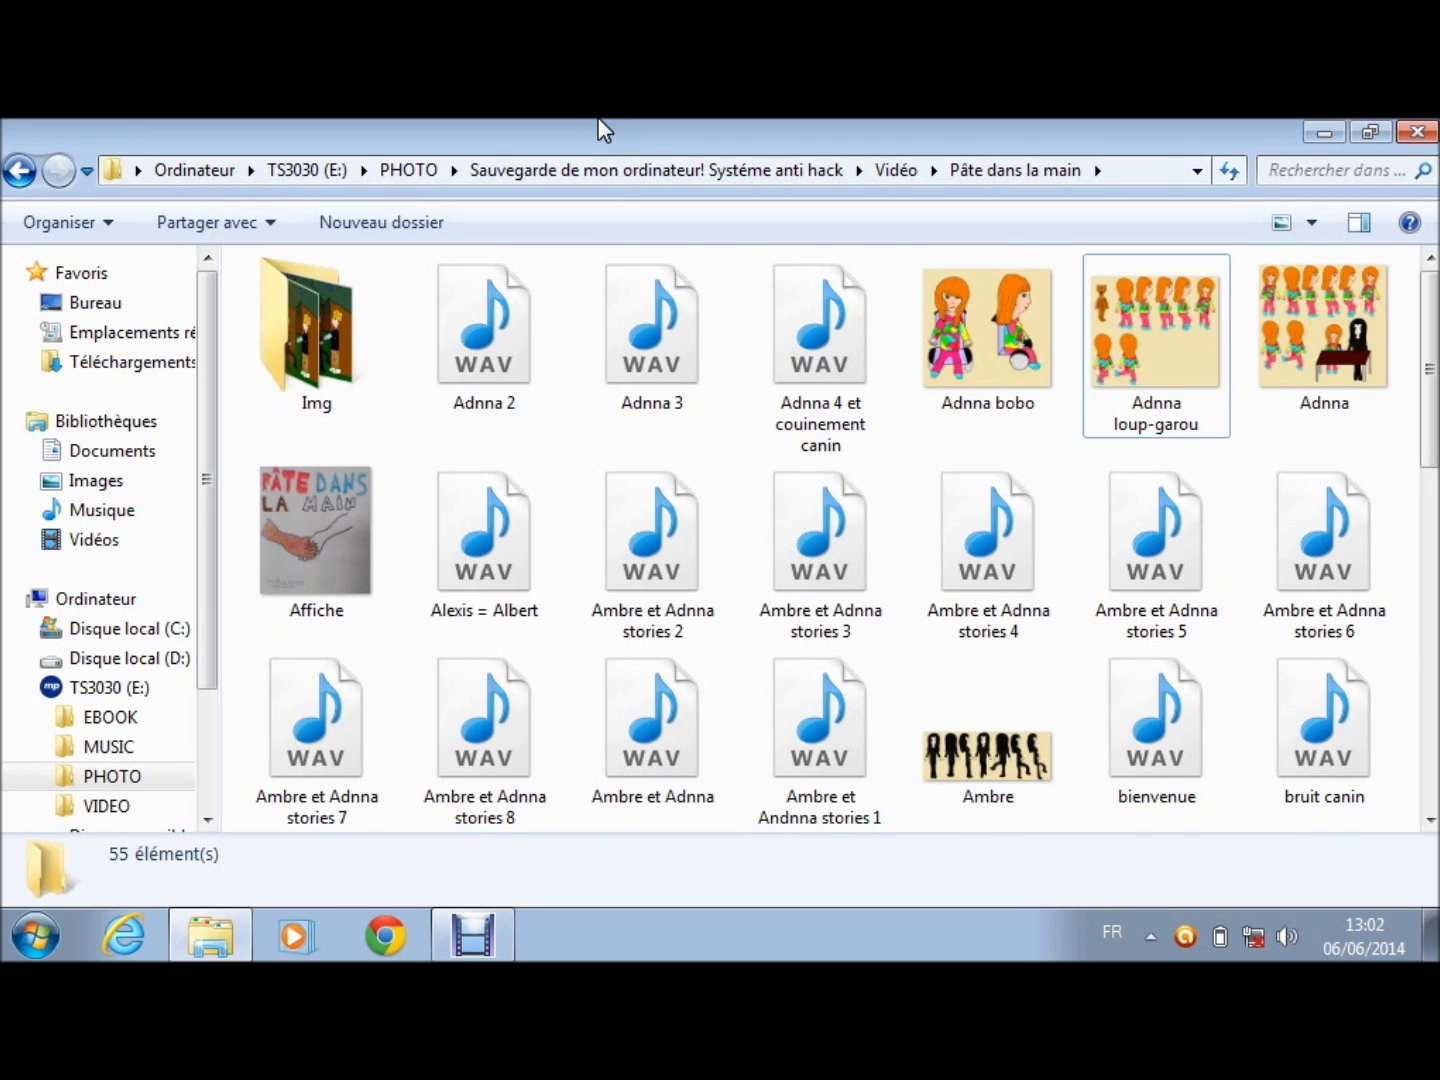
# Step: Browse the Img folder's Halloween bitmaps, Décors subfolder and Scène clips to the end
pyautogui.middleClick(636, 166)
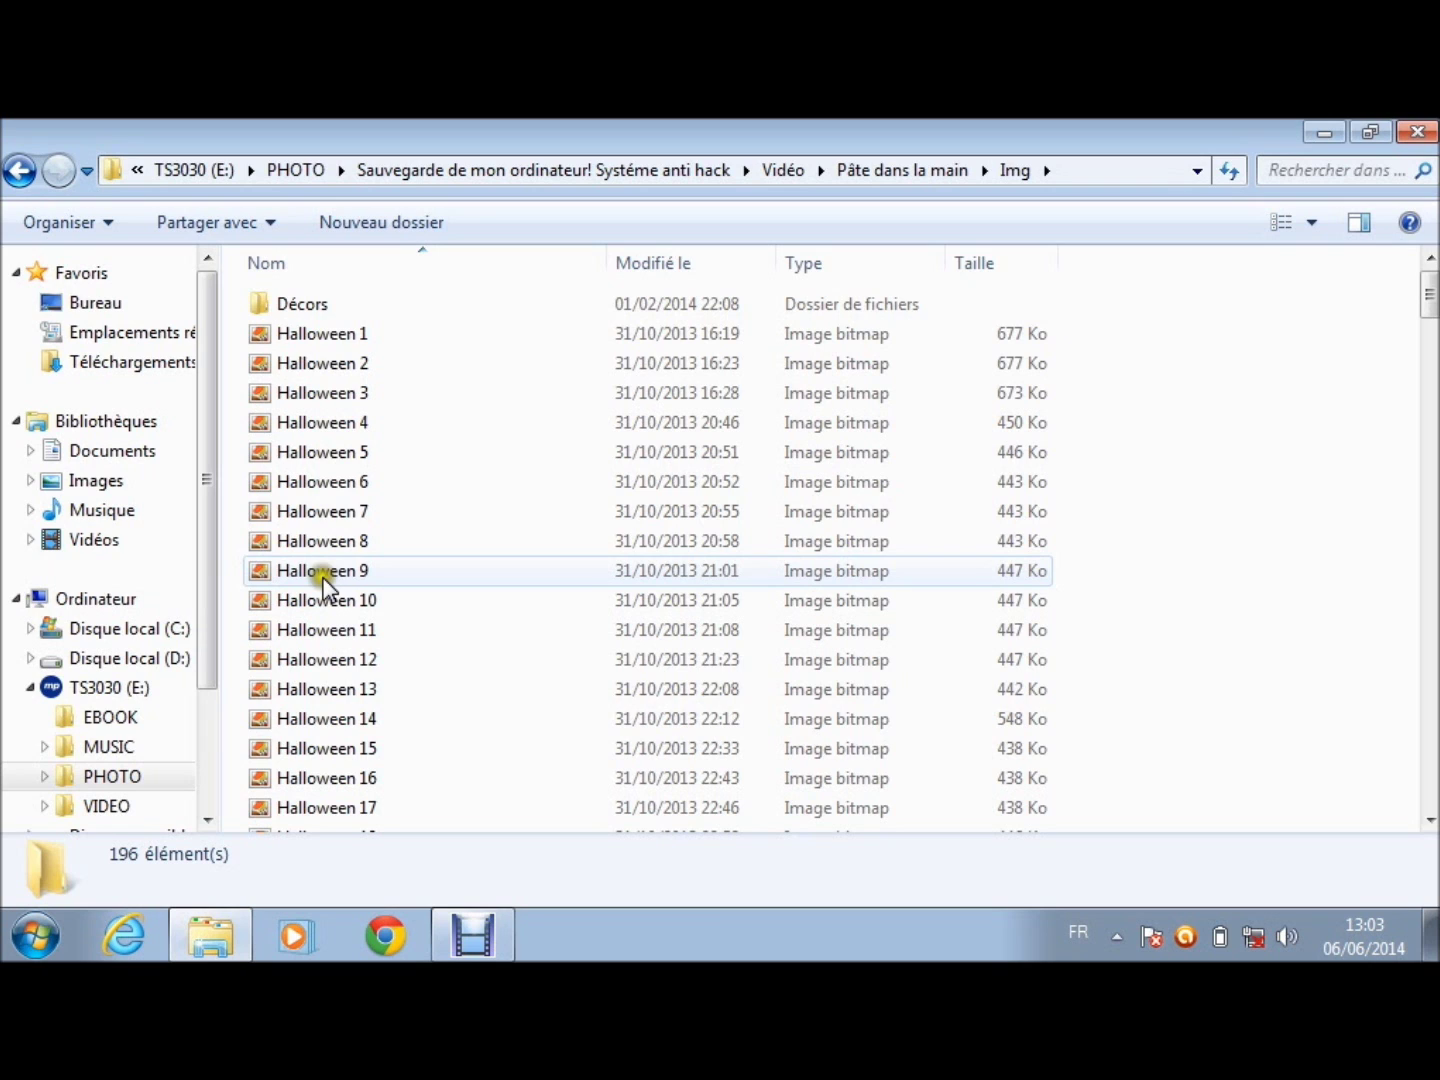
pyautogui.moveTo(1429, 294); pyautogui.dragTo(1412, 643)
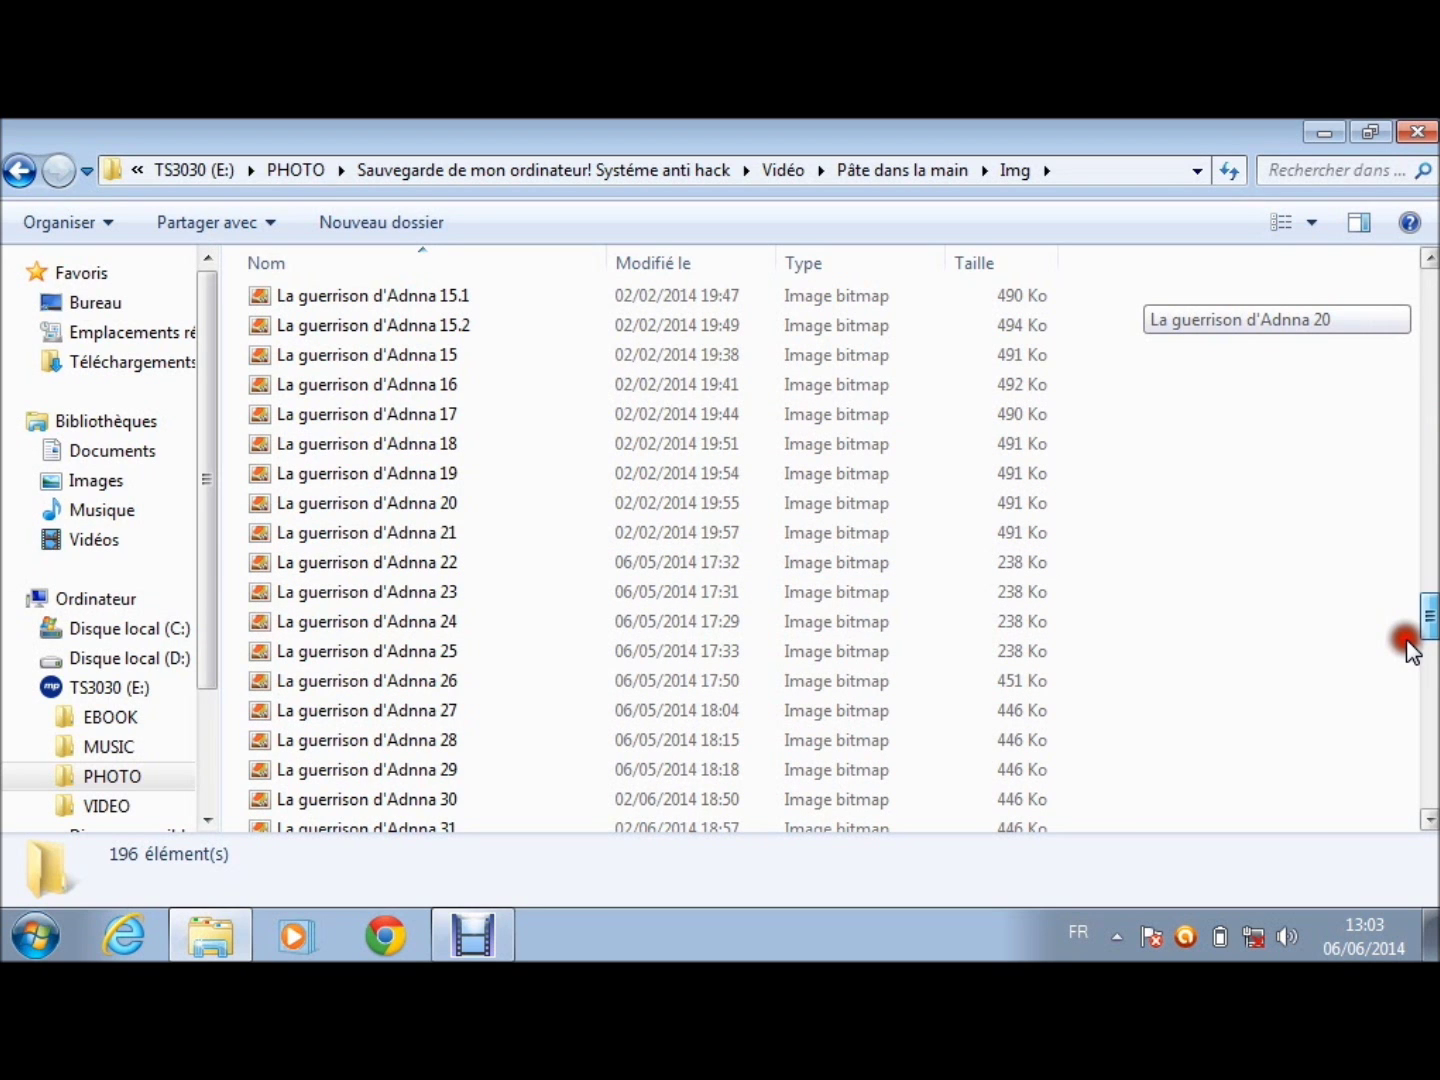
pyautogui.moveTo(1412, 643); pyautogui.dragTo(1412, 737)
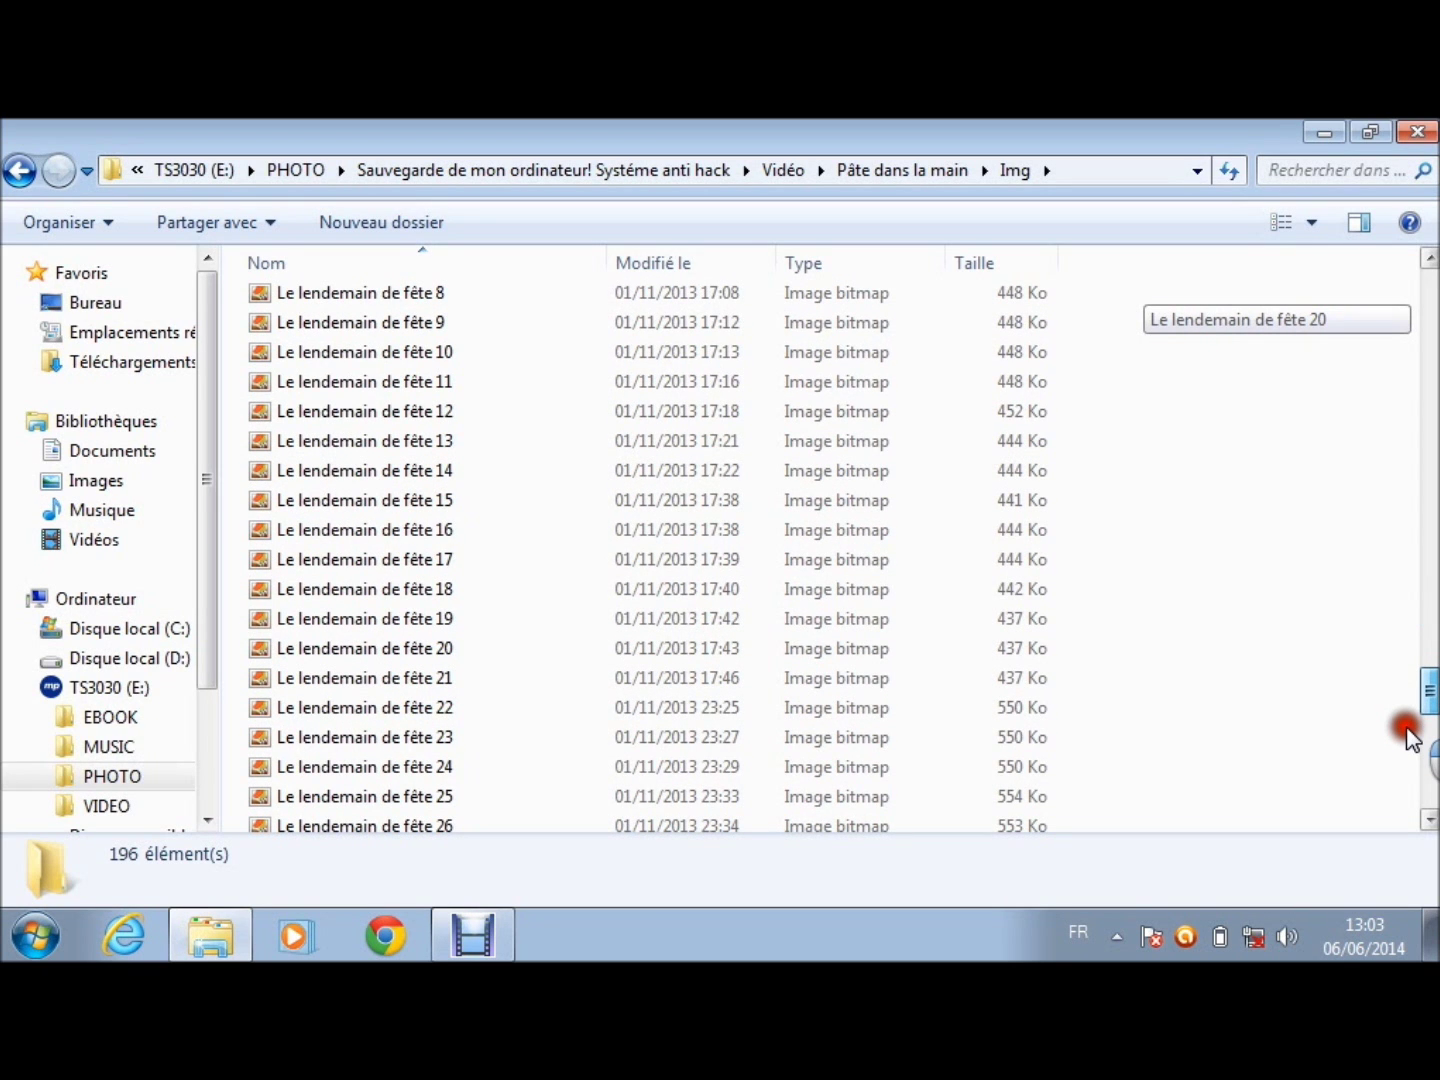
pyautogui.moveTo(1412, 737); pyautogui.dragTo(1427, 787)
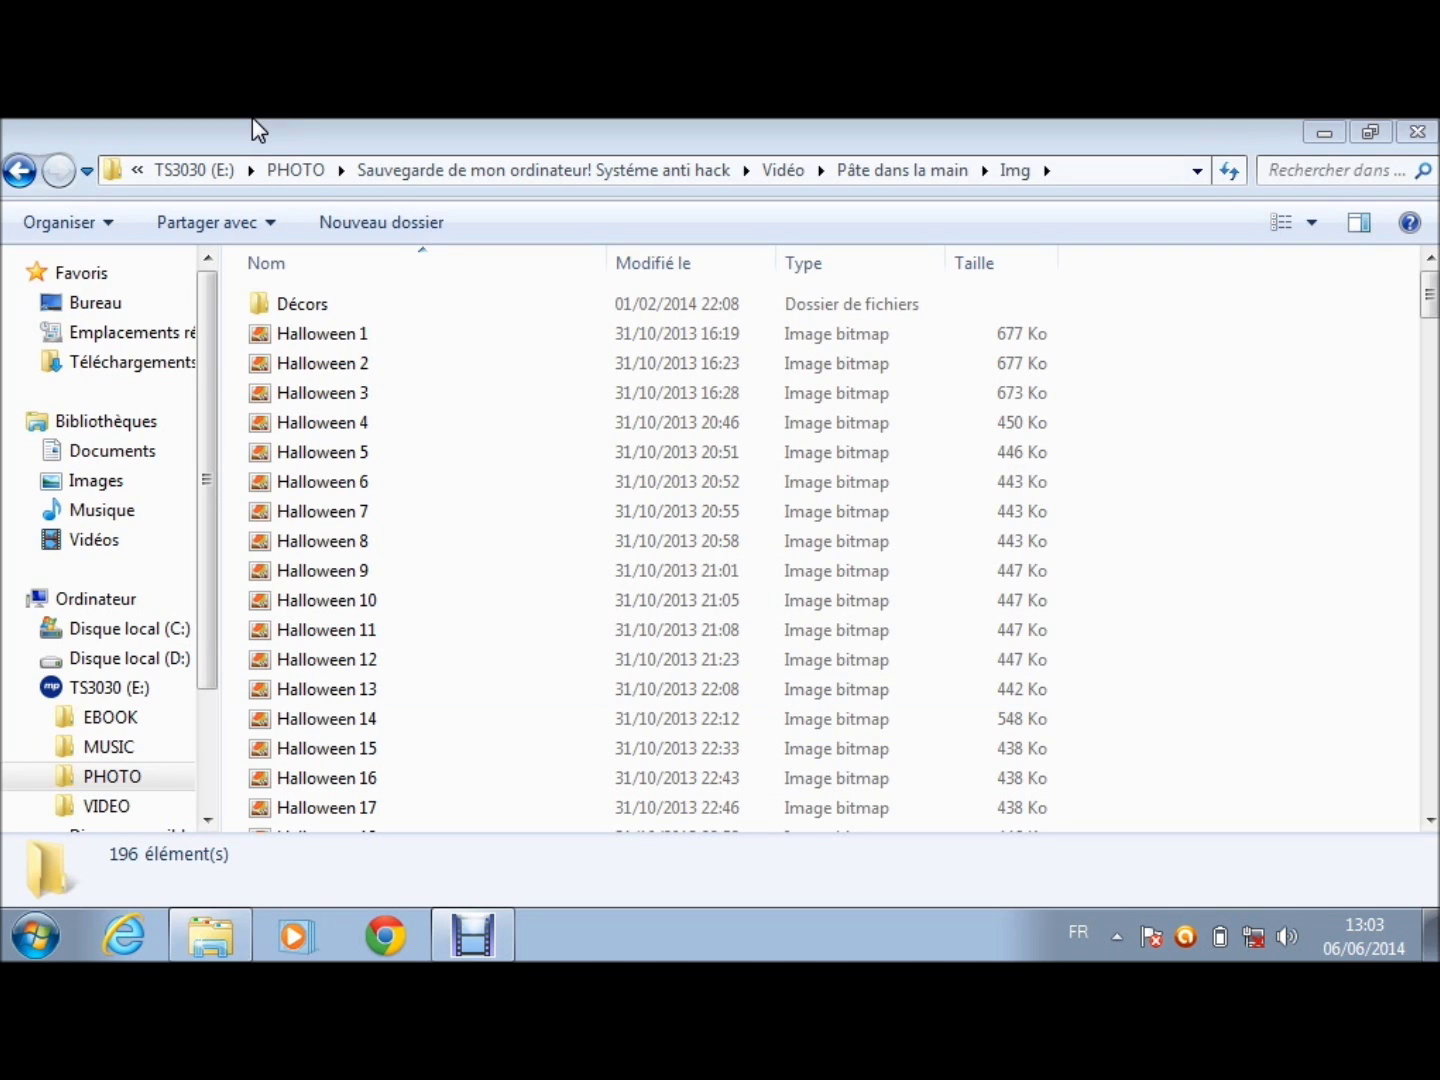
# Step: Go back to Pâte dans la main and open 'Adnna loup-garou' in Paint
pyautogui.click(20, 171)
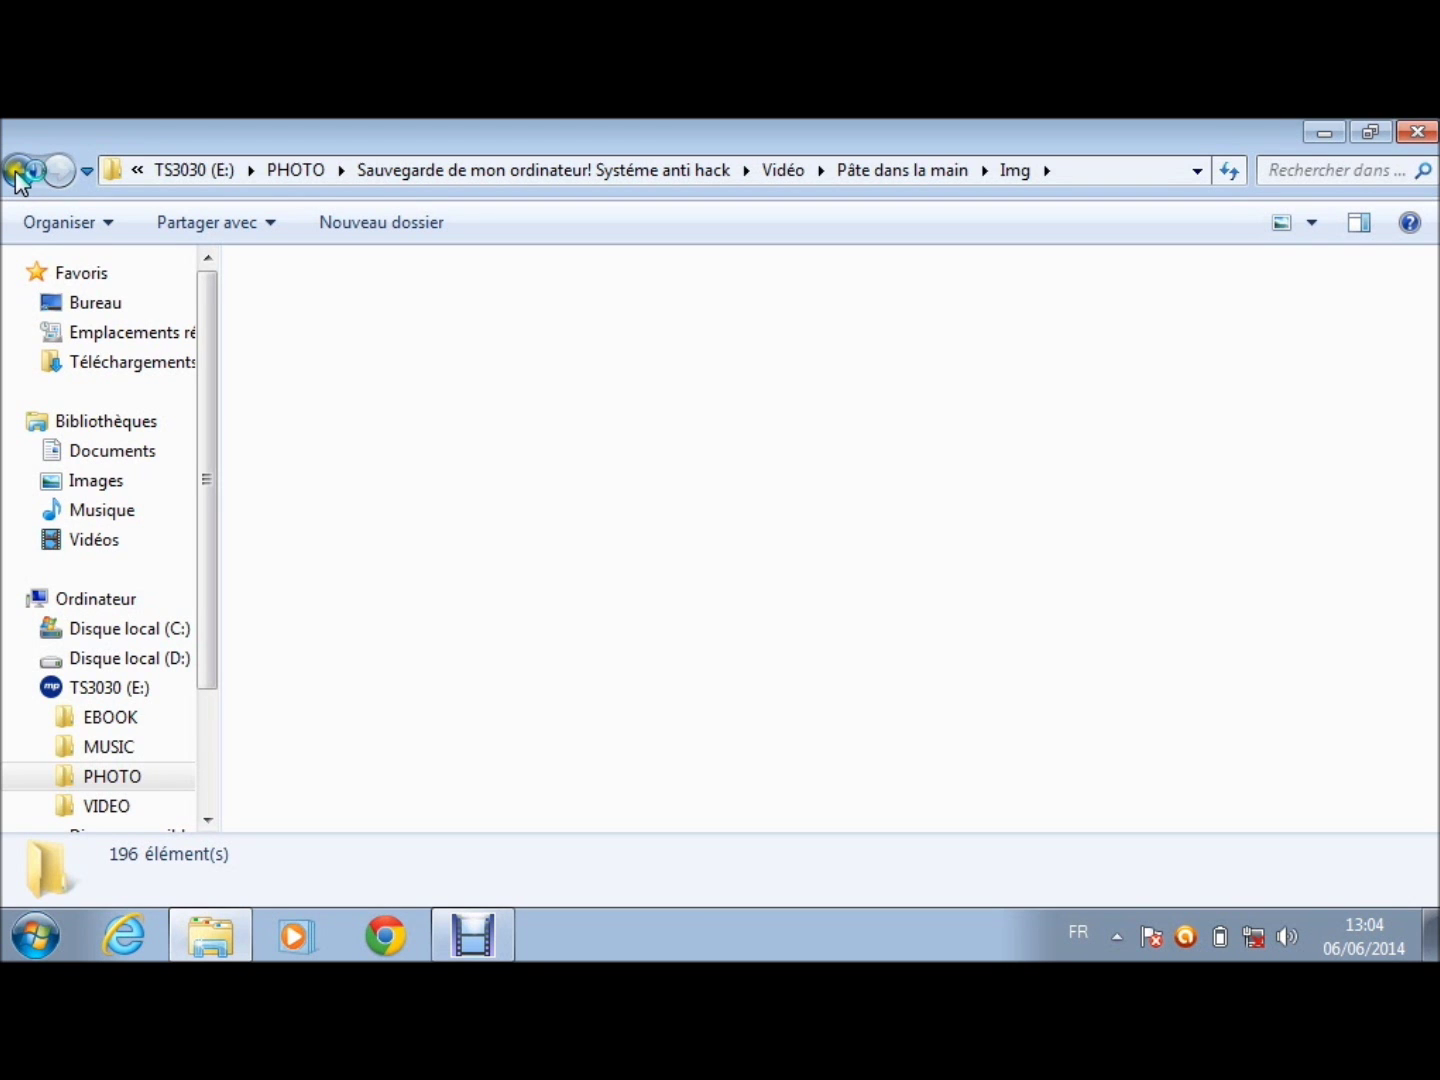
pyautogui.click(20, 171)
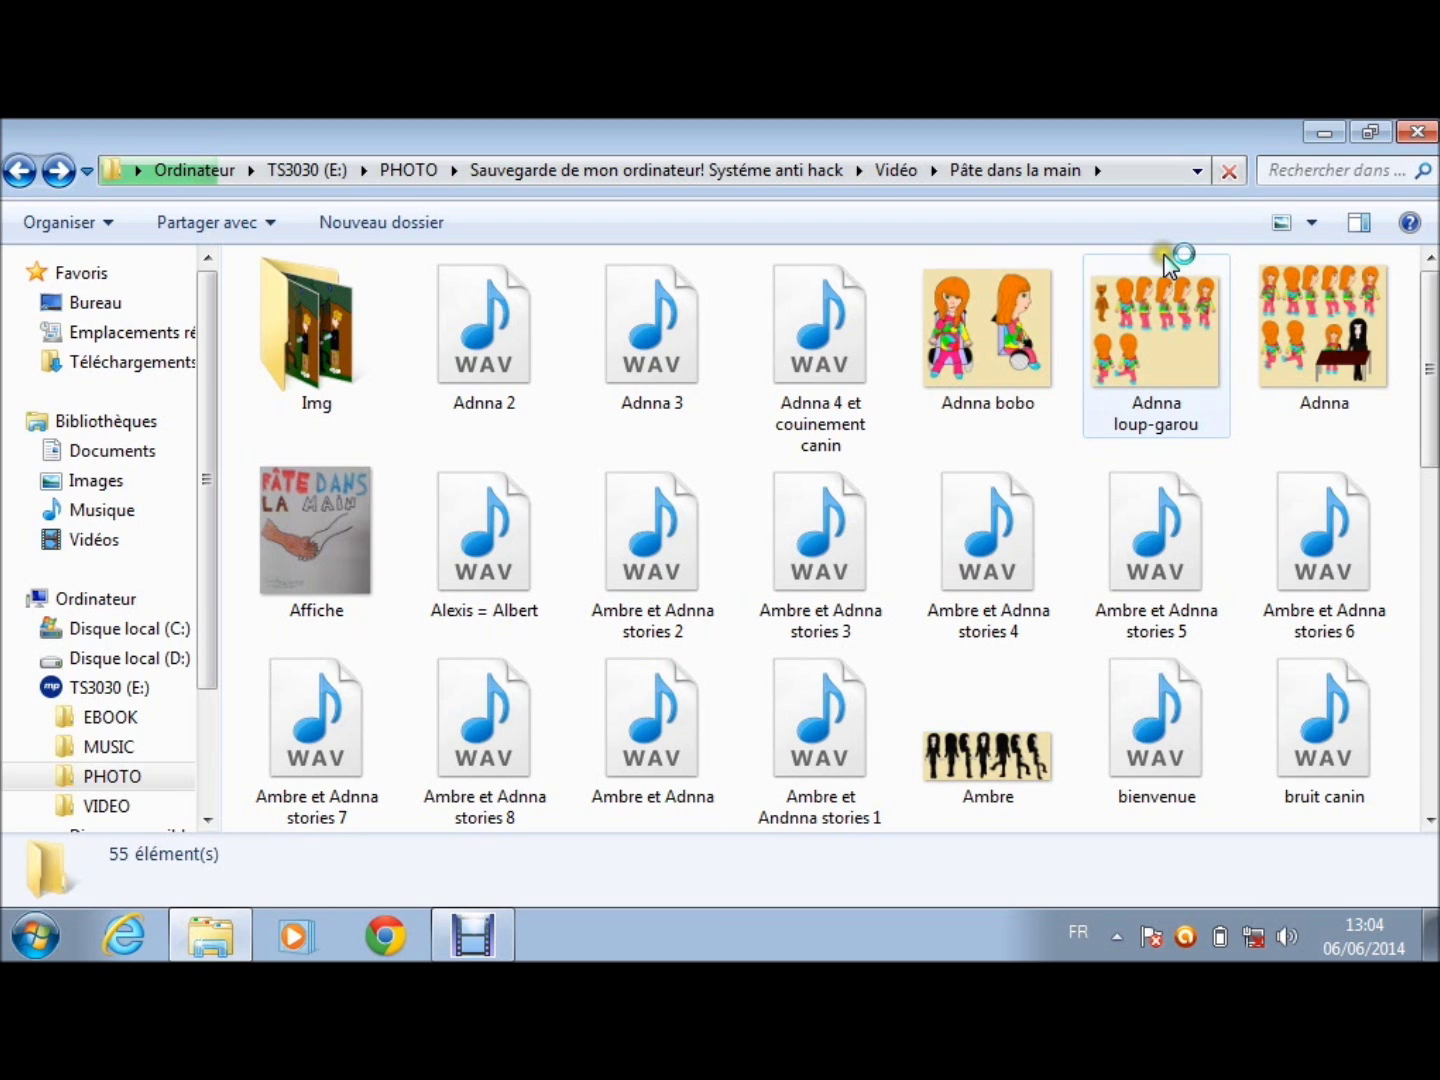
pyautogui.rightClick(1158, 302)
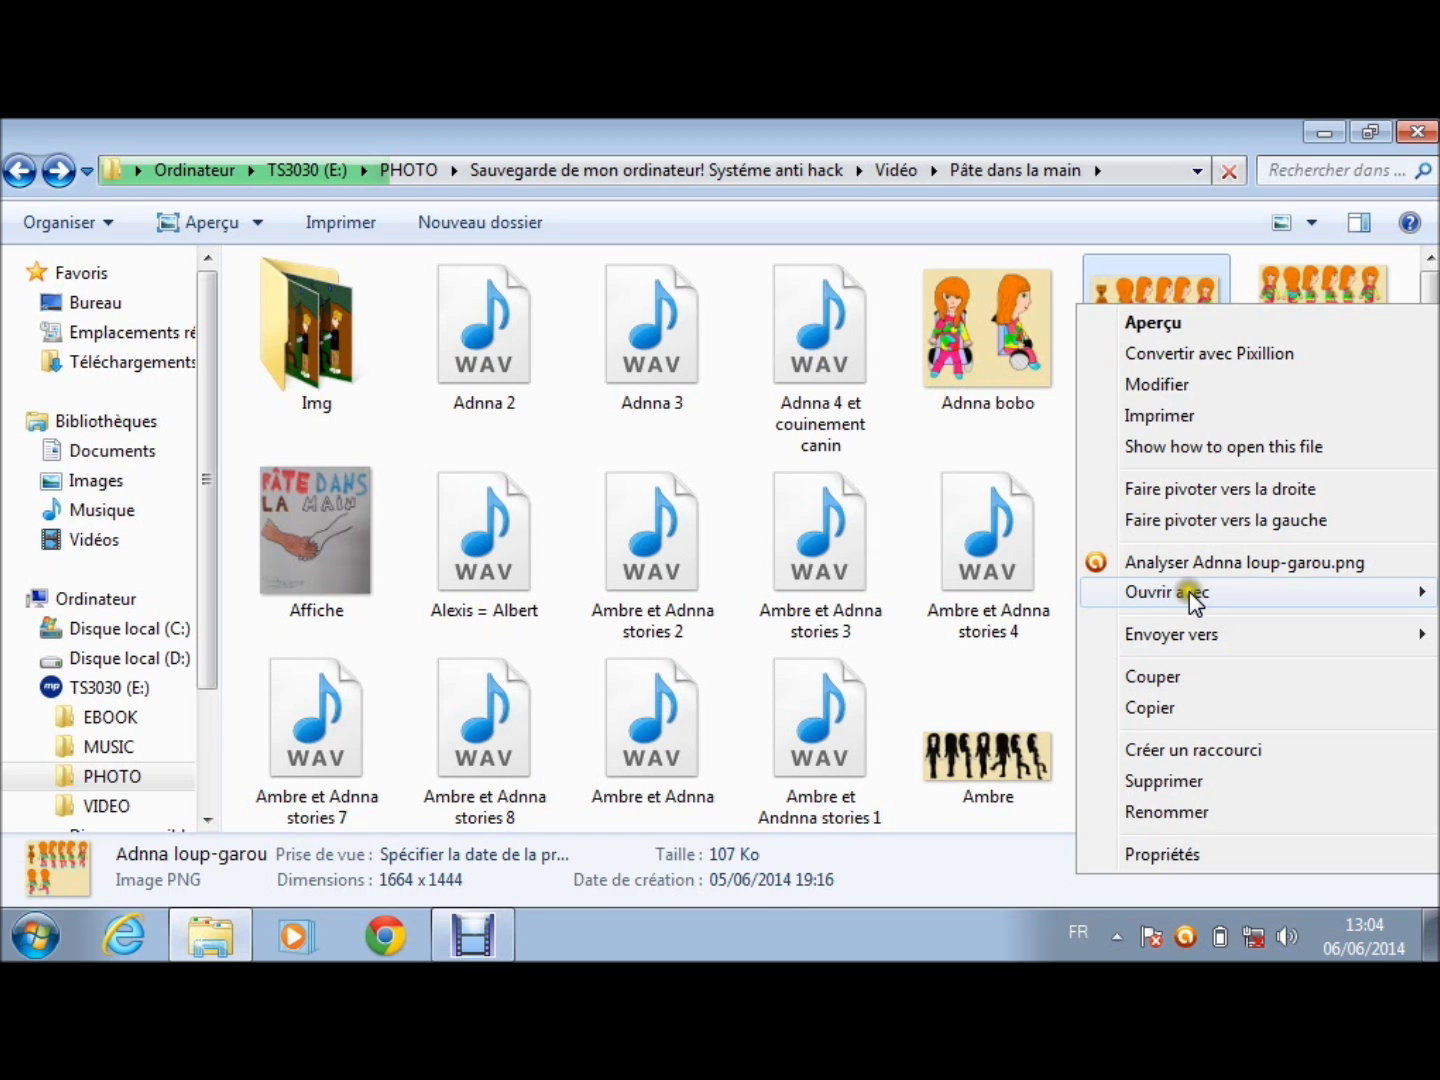
pyautogui.click(1195, 593)
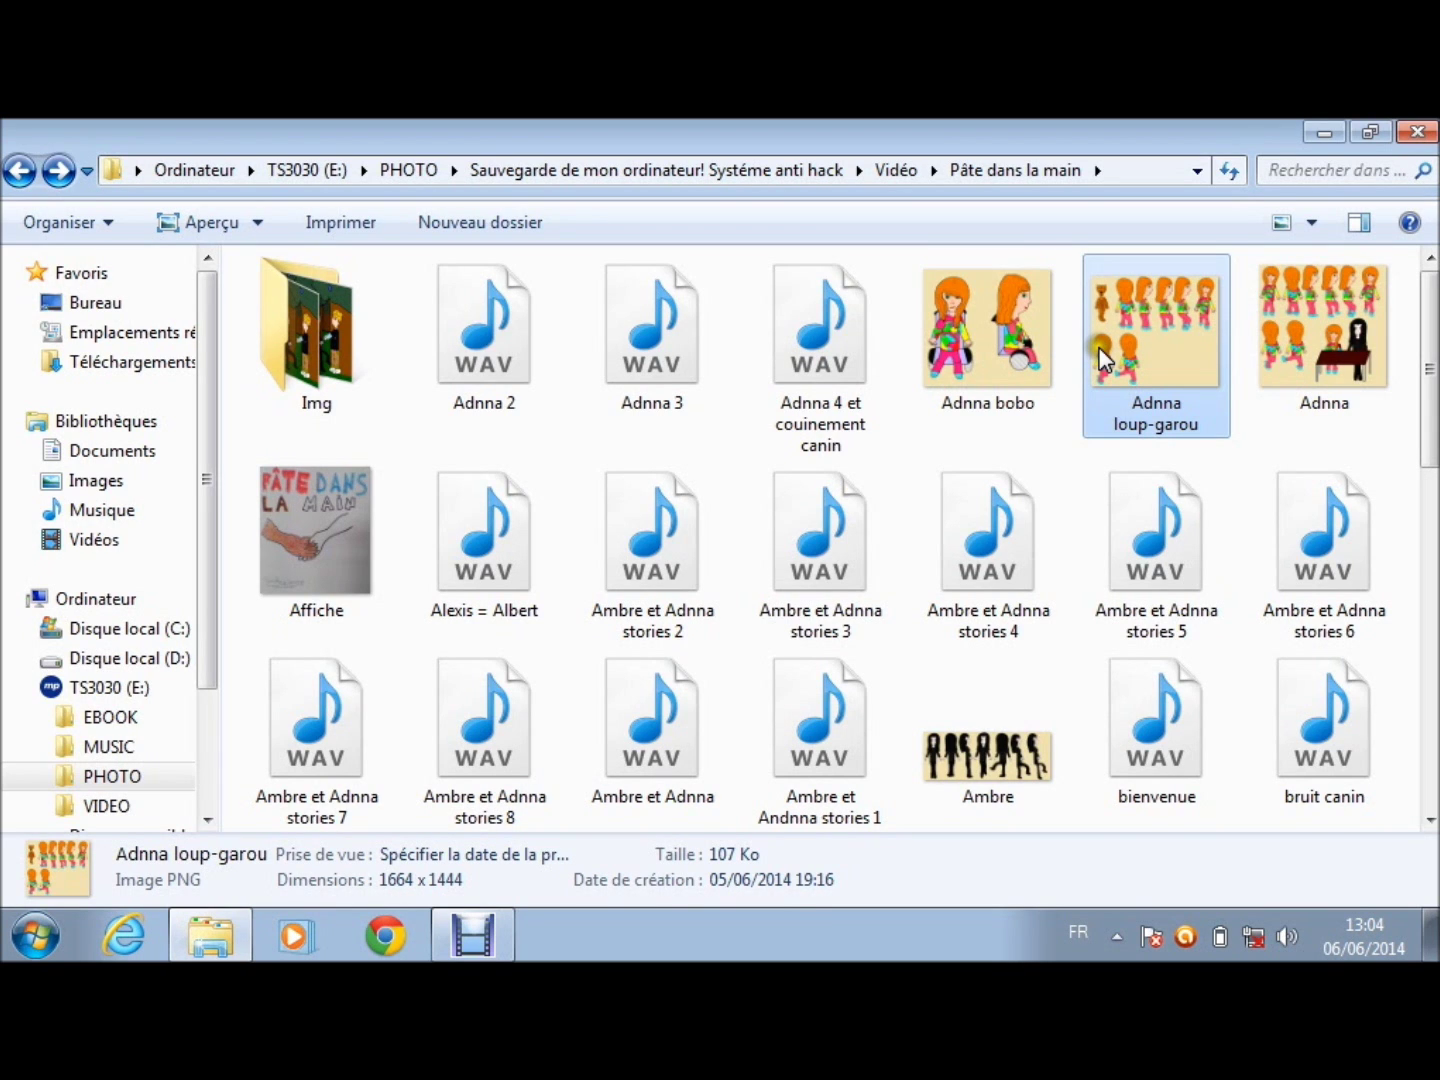
pyautogui.doubleClick(1106, 358)
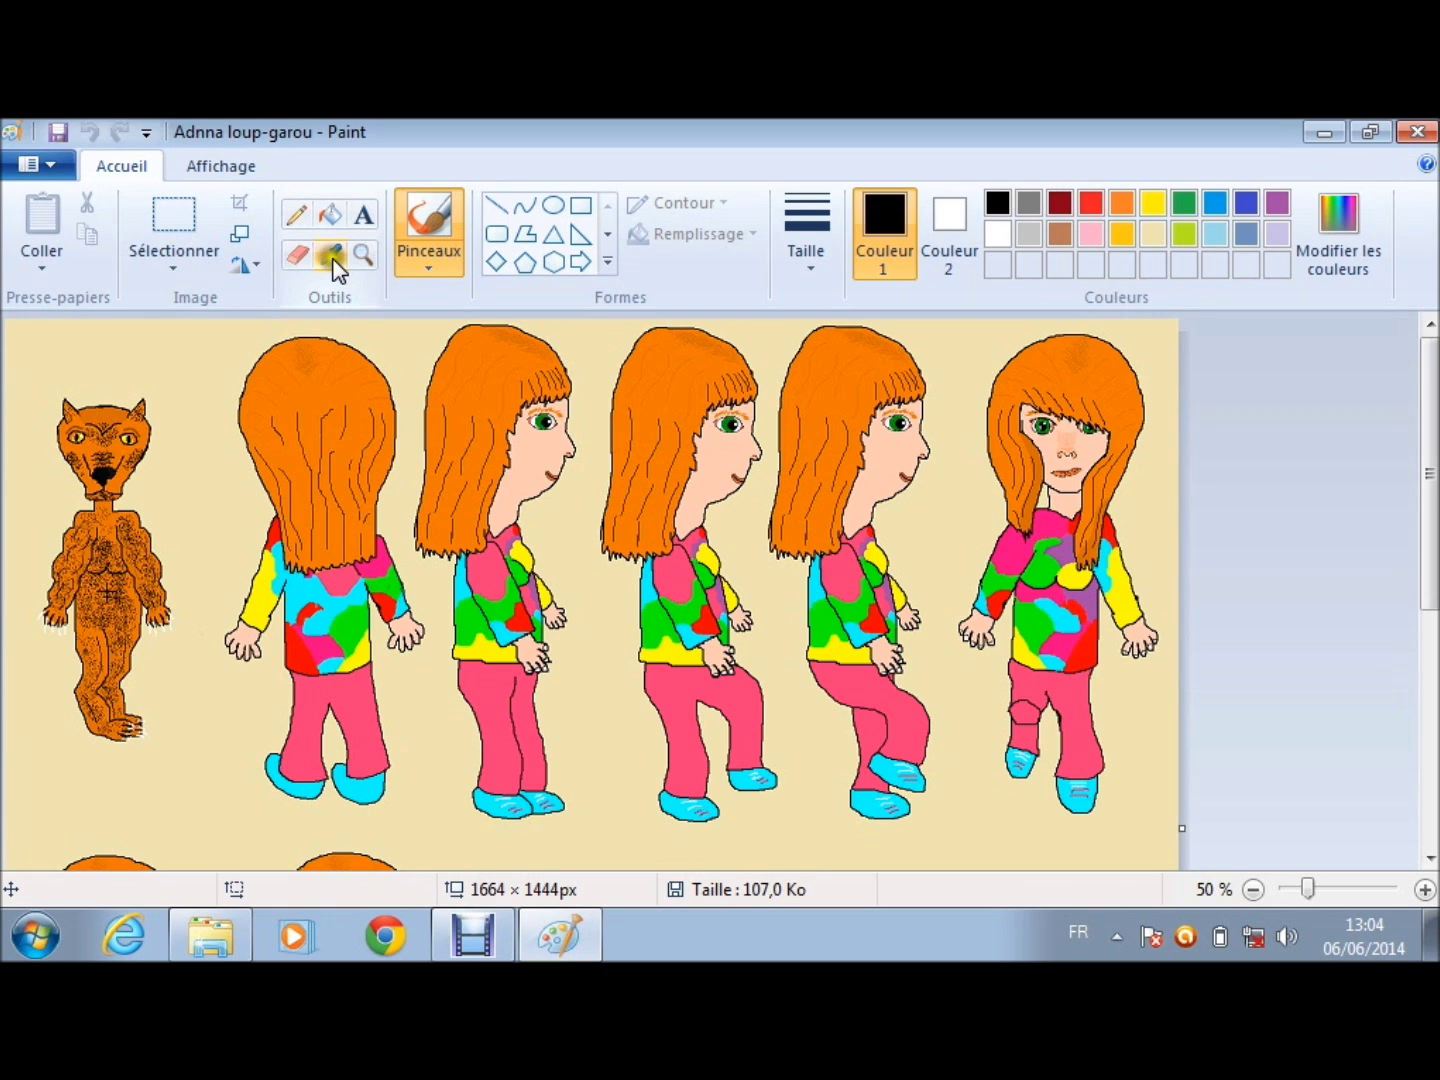
# Step: Magnify the werewolf's foot and sample the beige background as Colour 2
pyautogui.click(334, 256)
pyautogui.click(113, 608)
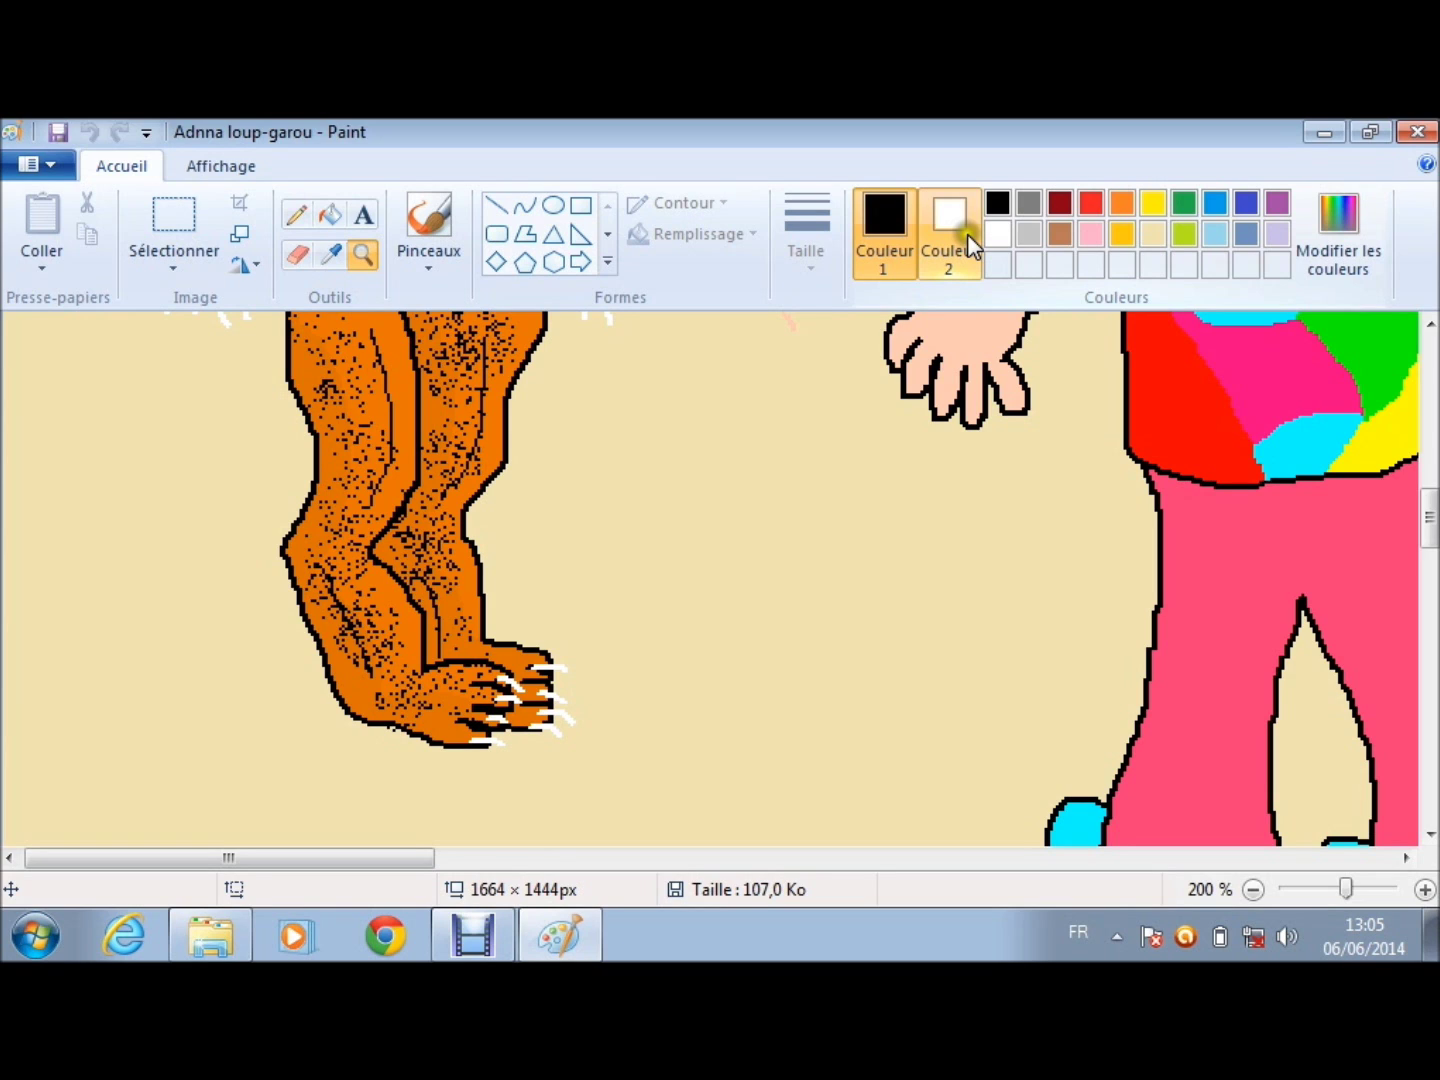
pyautogui.click(967, 234)
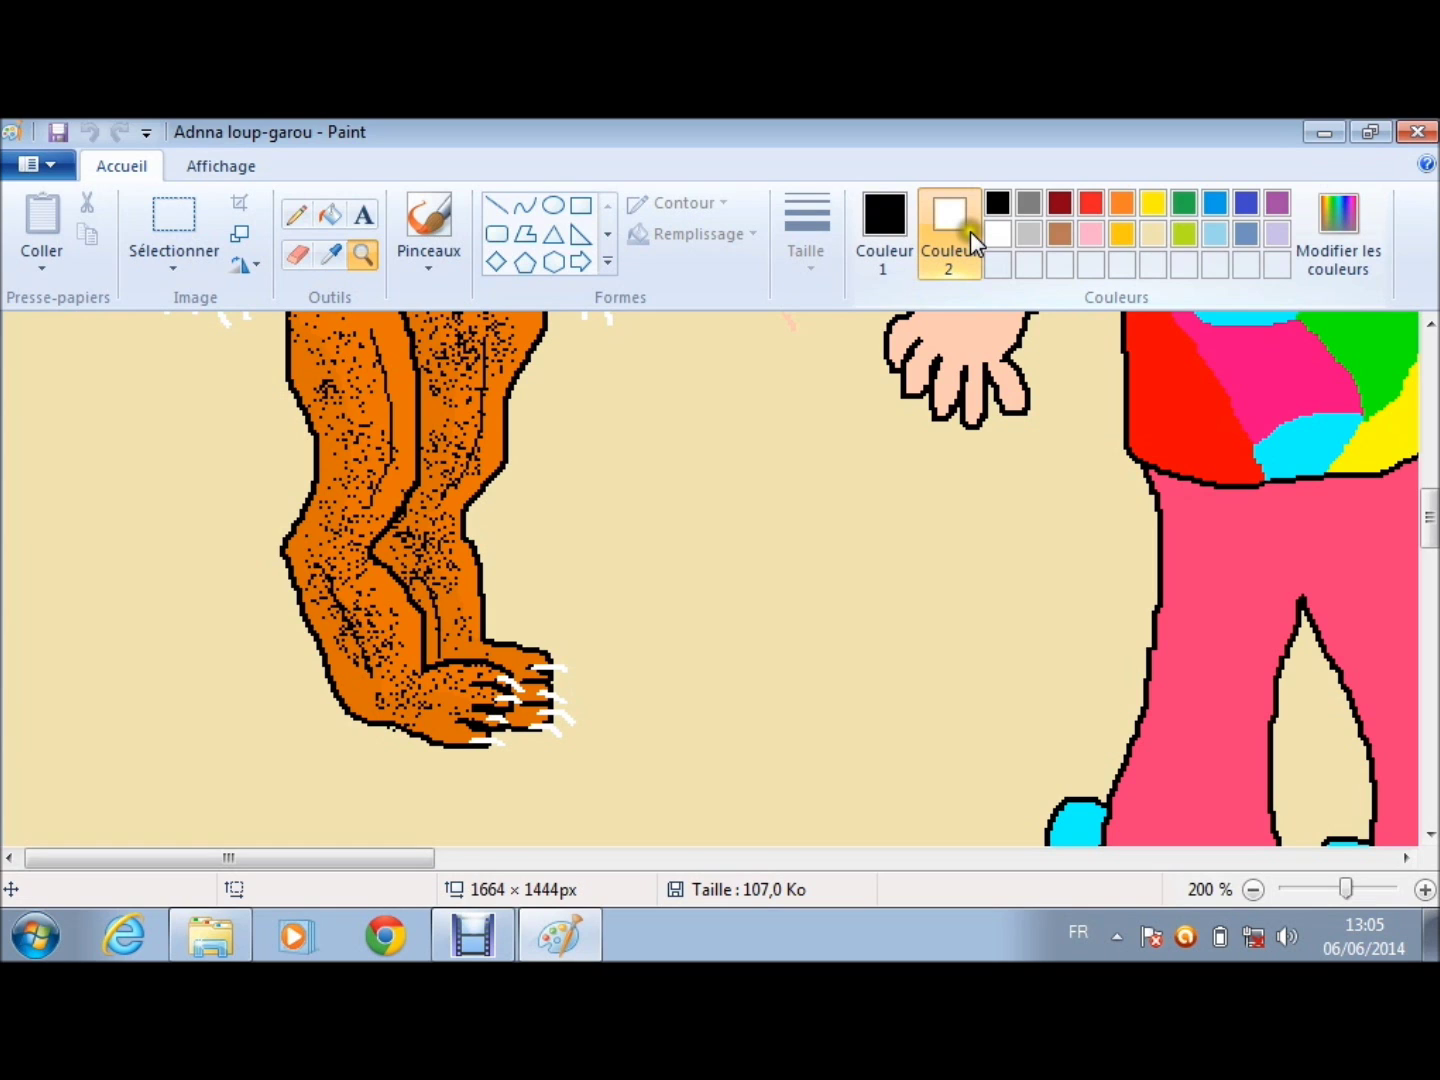
pyautogui.click(298, 253)
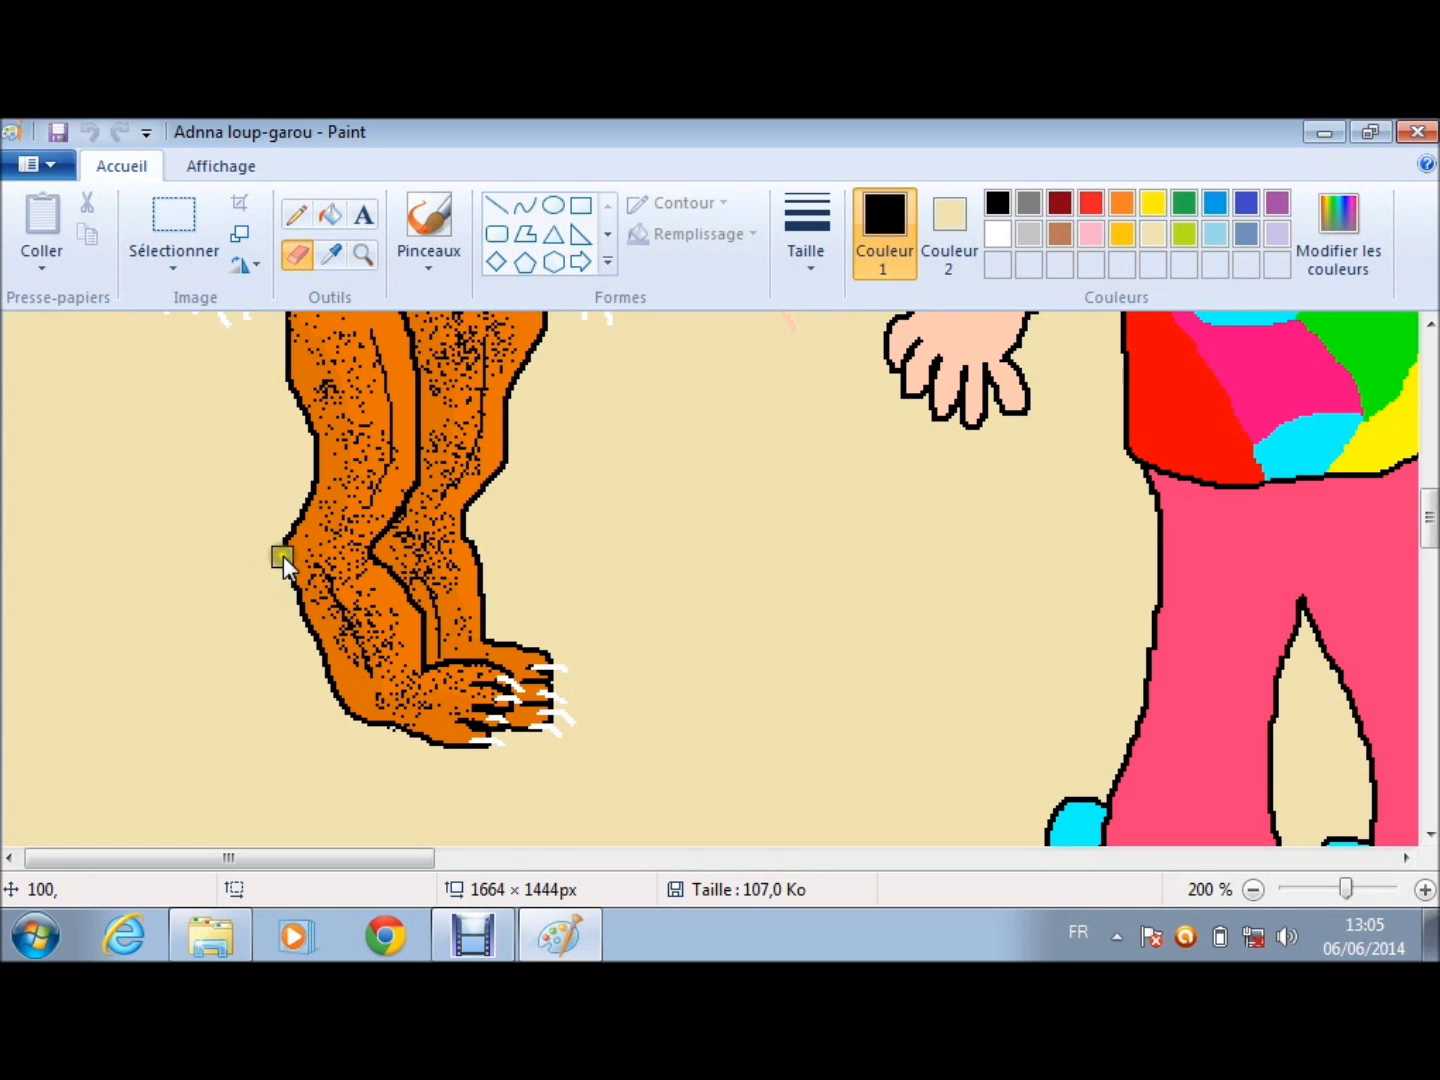
# Step: Erase the werewolf's lower leg, toes and claws above the ankle
pyautogui.moveTo(283, 562); pyautogui.dragTo(483, 563)
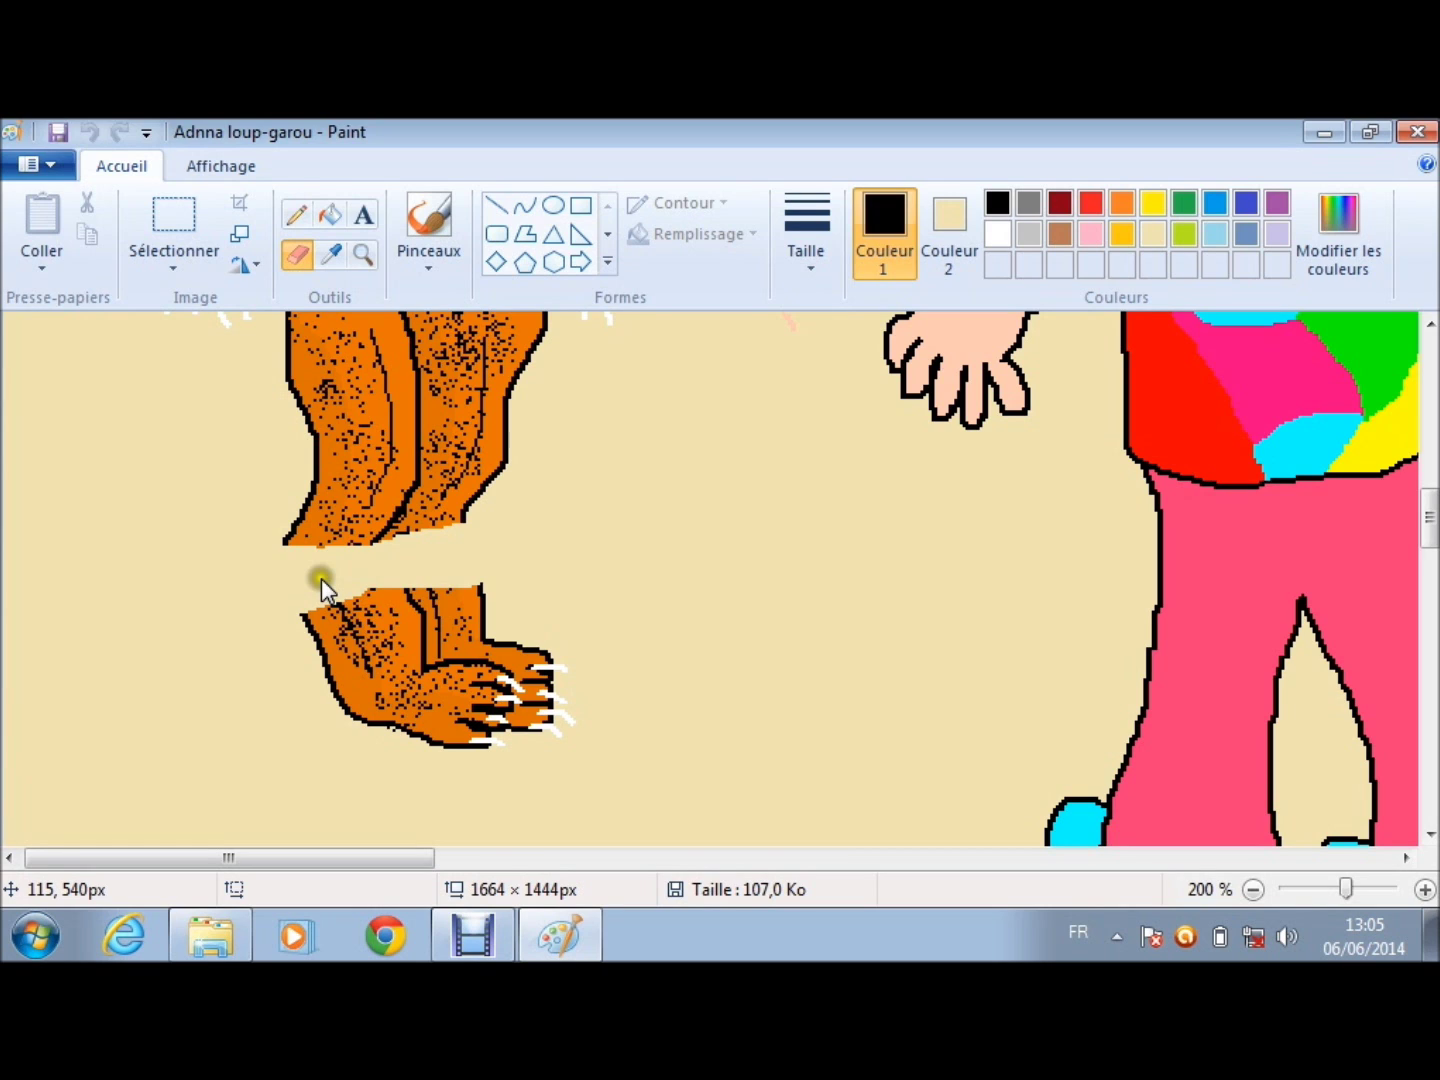
pyautogui.moveTo(320, 585); pyautogui.dragTo(552, 664)
pyautogui.moveTo(338, 700); pyautogui.dragTo(268, 714)
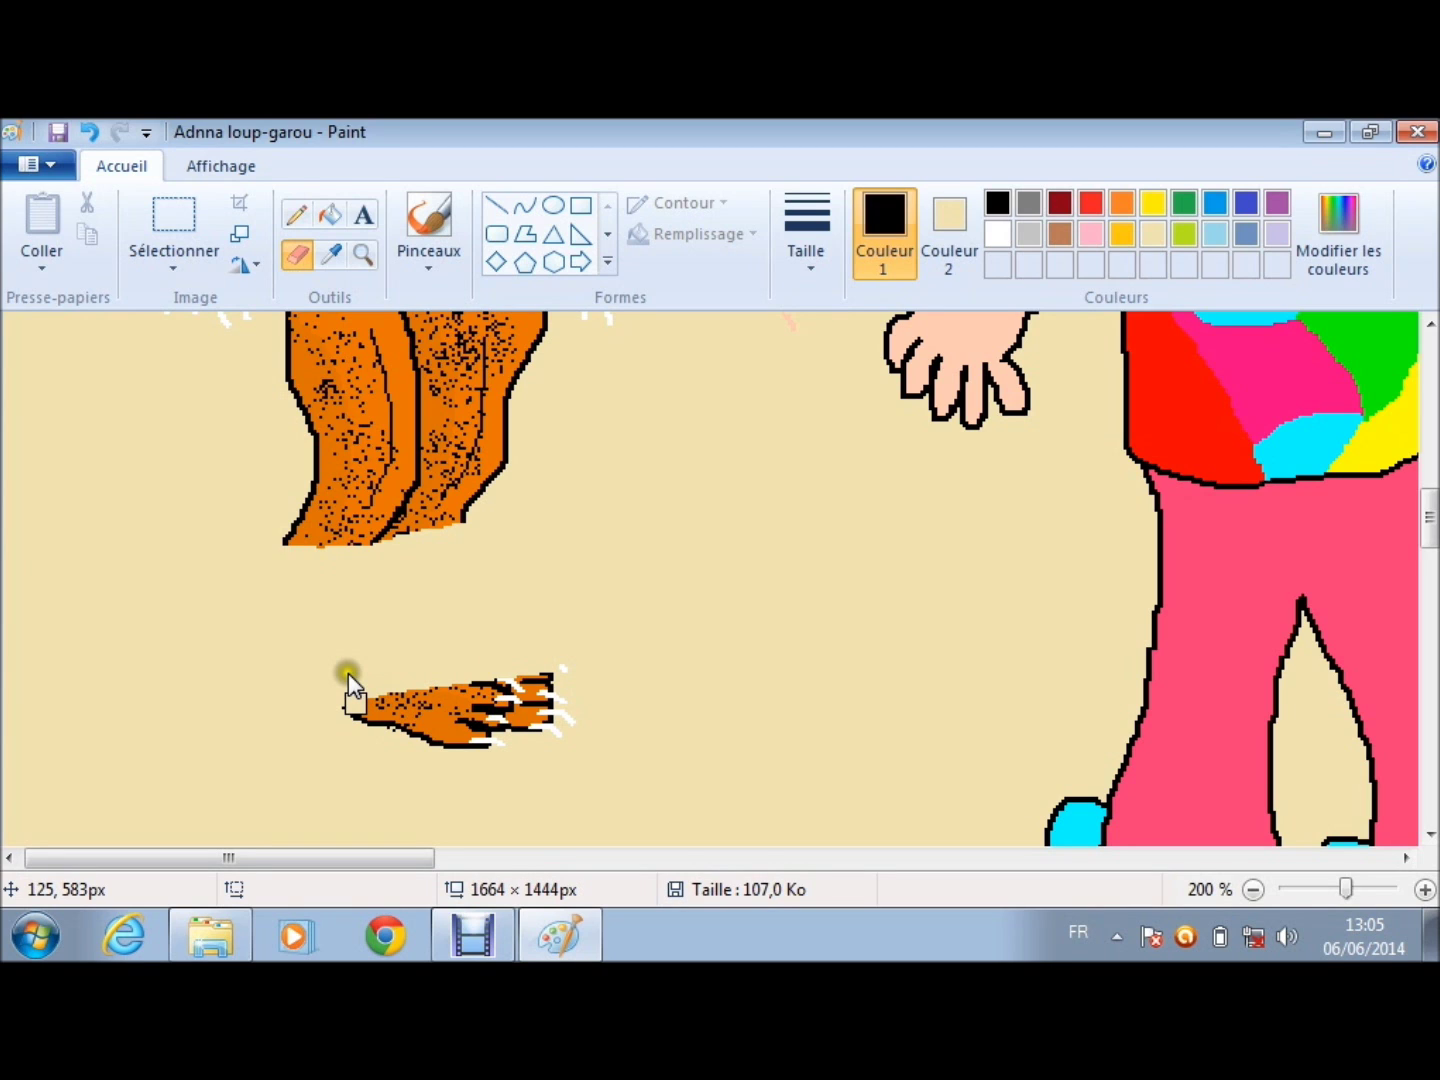
pyautogui.moveTo(347, 687); pyautogui.dragTo(548, 732)
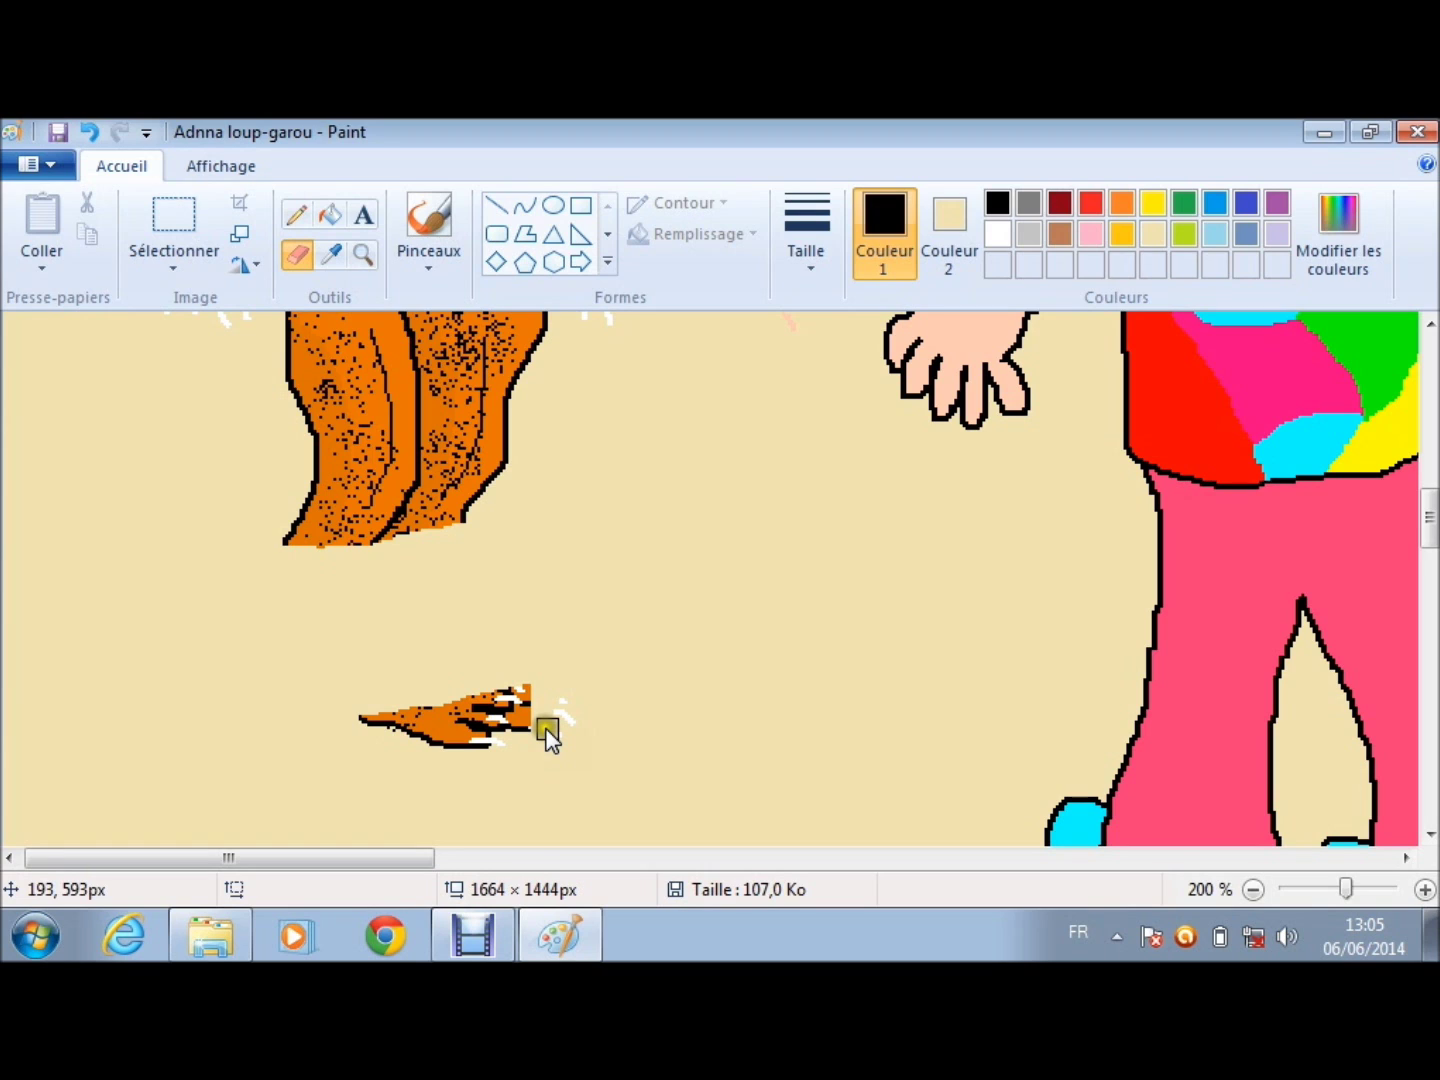
pyautogui.moveTo(547, 731); pyautogui.dragTo(371, 720)
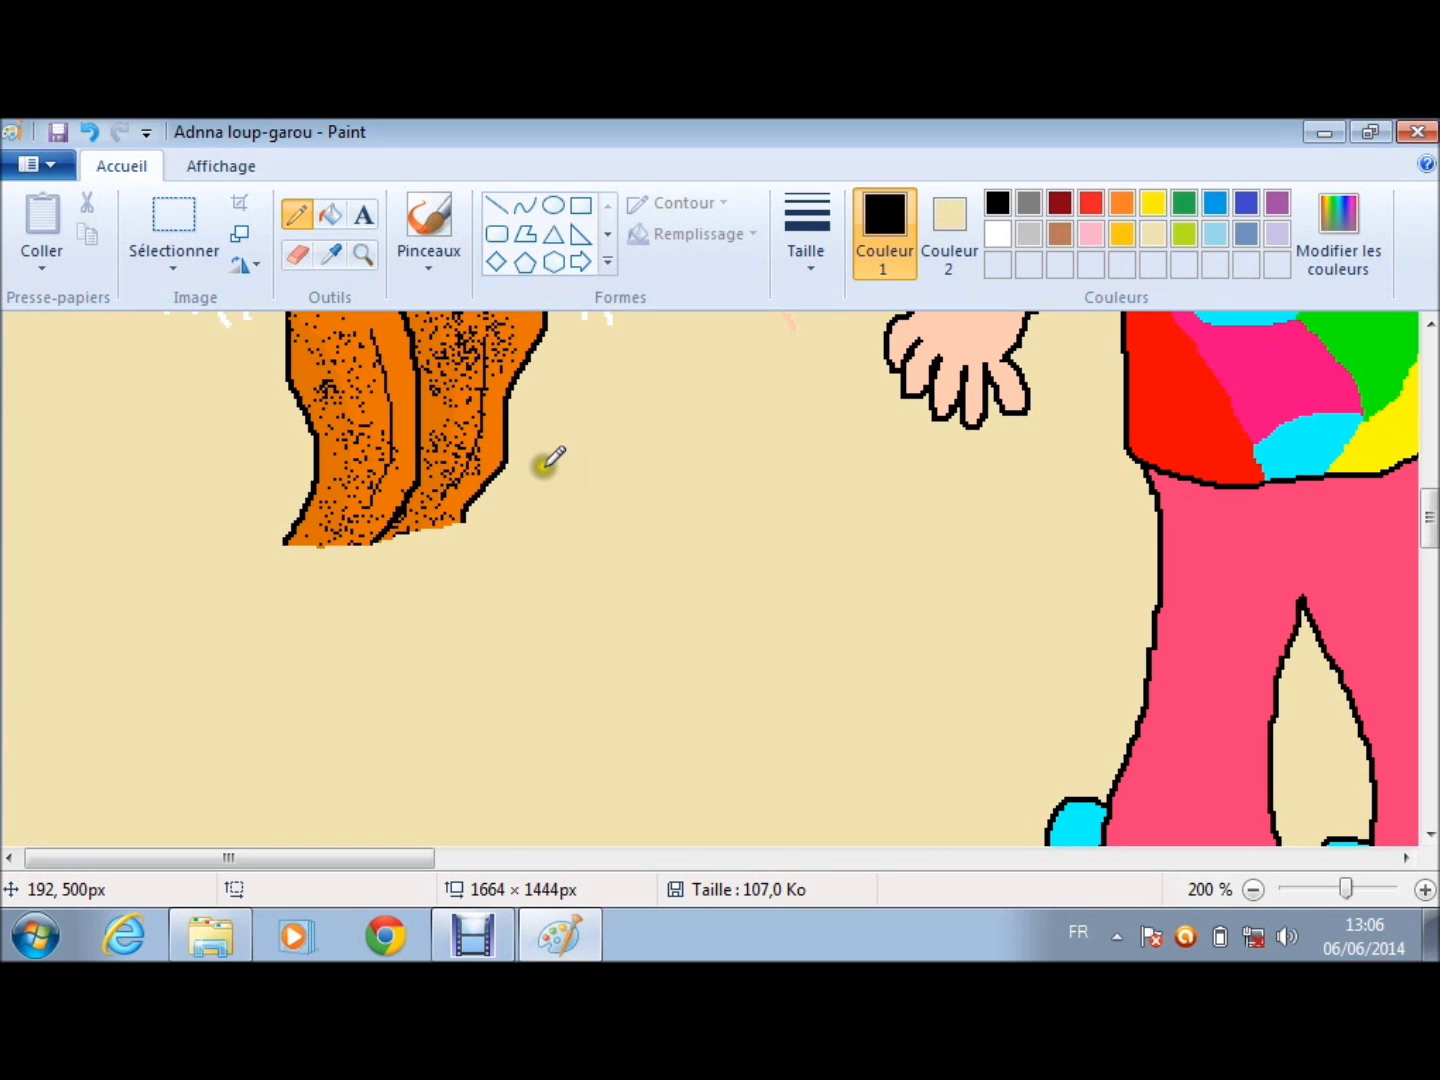
# Step: Sketch black leg outlines, a curved foot bottom and toe lines below the cut
pyautogui.moveTo(375, 543); pyautogui.dragTo(407, 610)
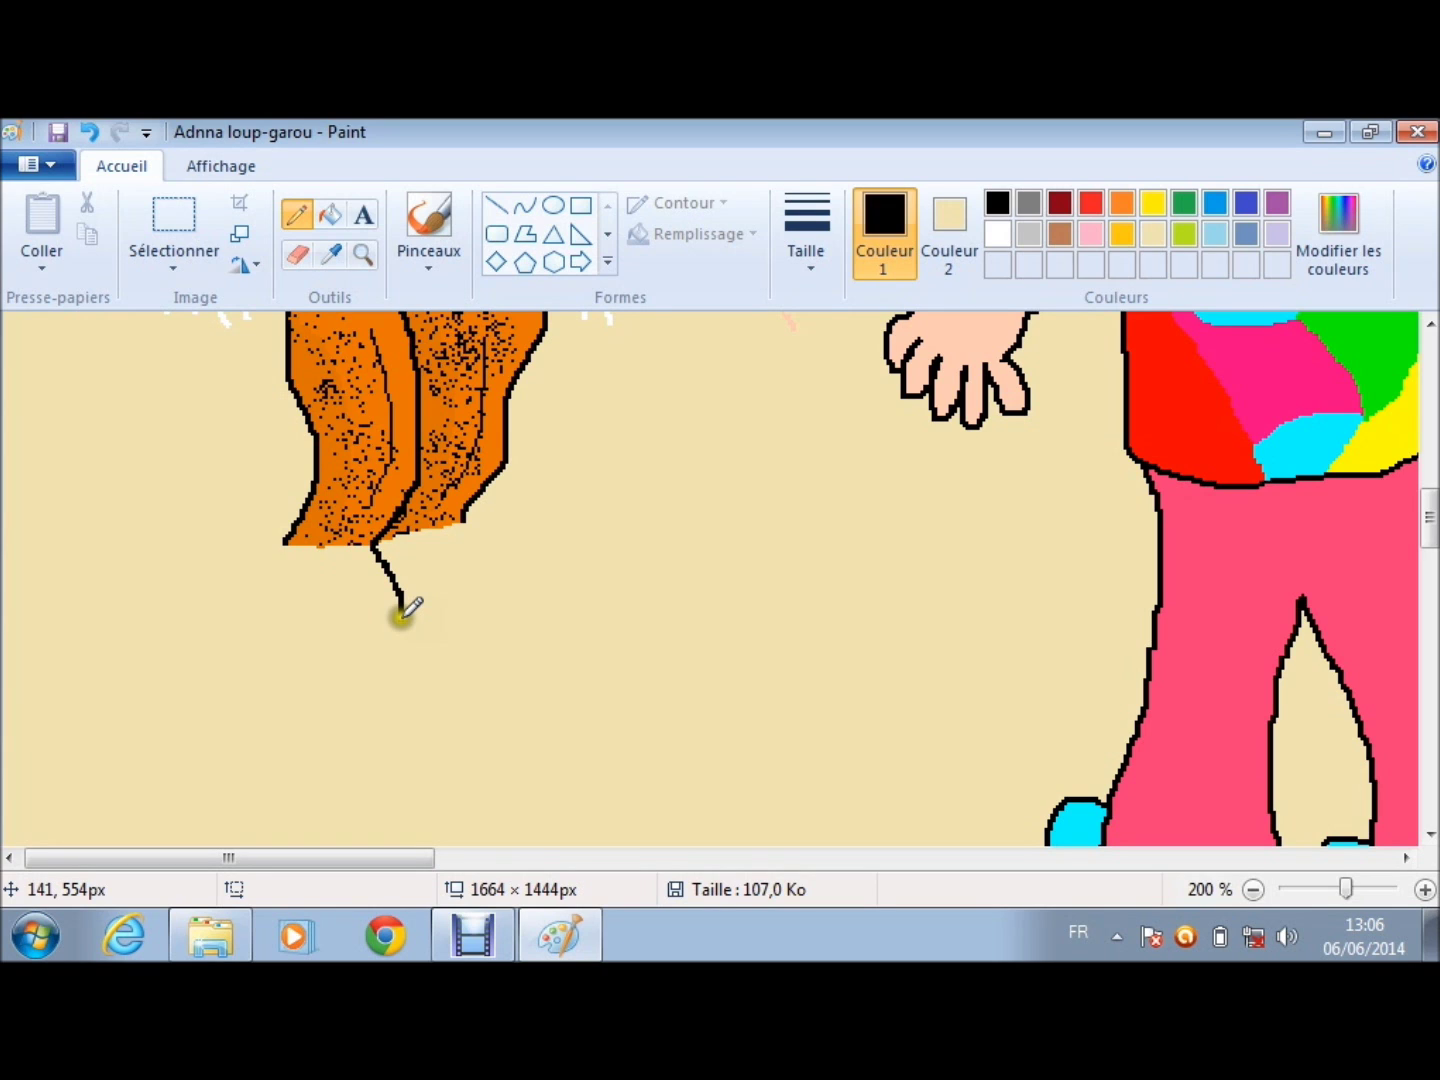
pyautogui.moveTo(407, 610); pyautogui.dragTo(451, 644)
pyautogui.moveTo(287, 547); pyautogui.dragTo(318, 655)
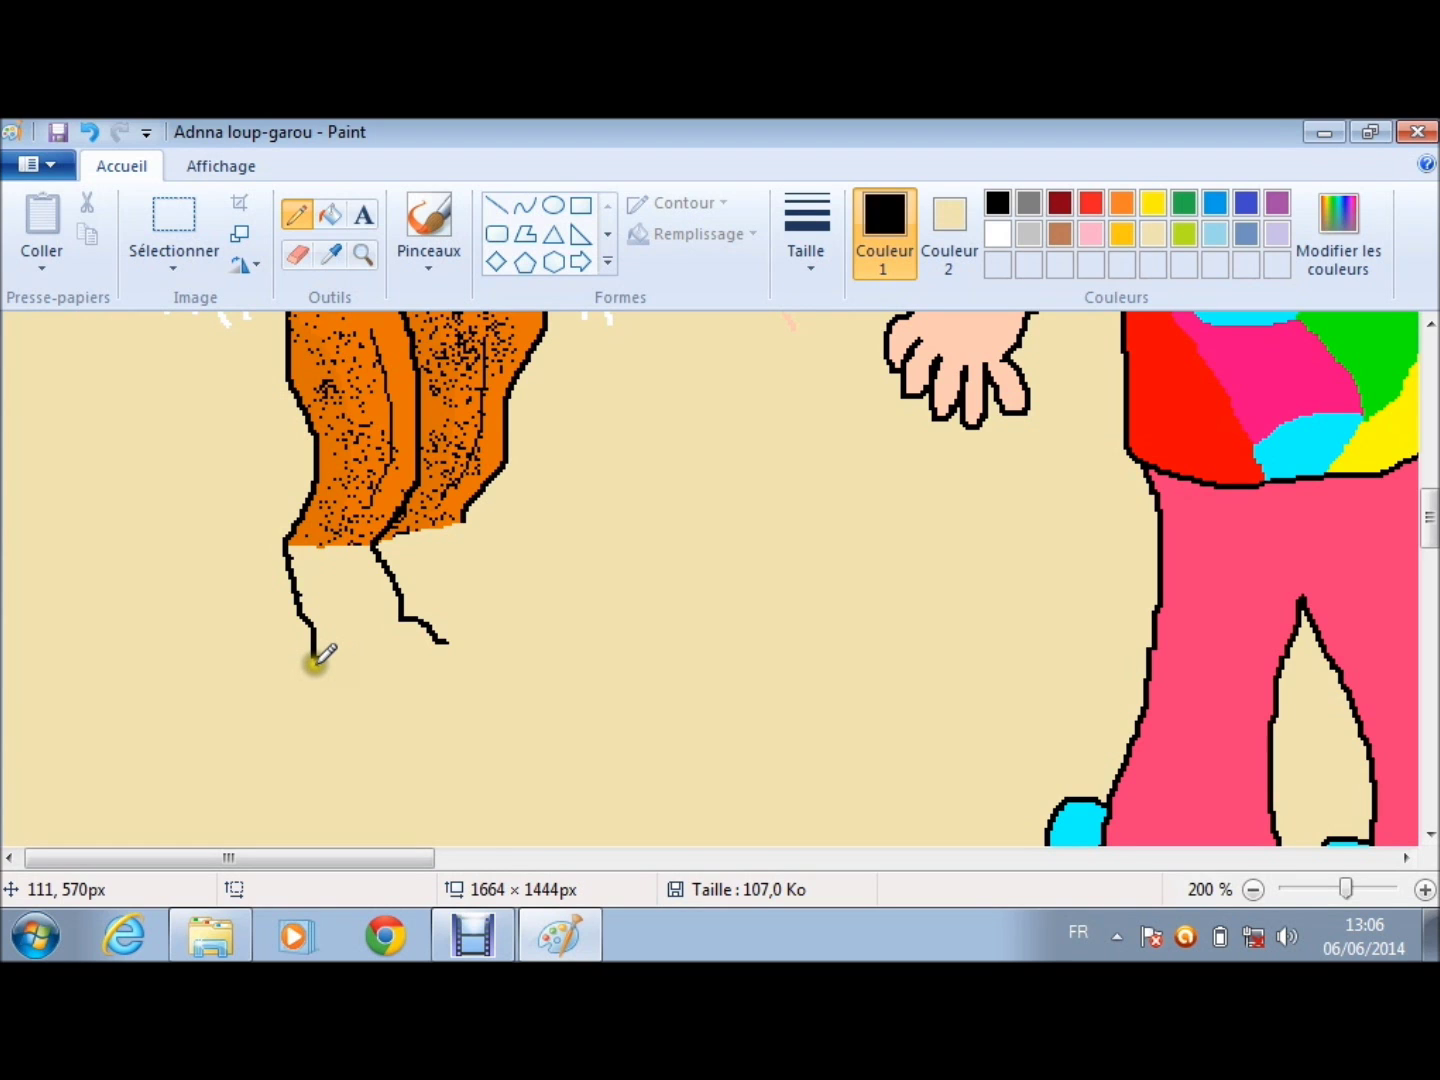
pyautogui.moveTo(315, 656); pyautogui.dragTo(447, 637)
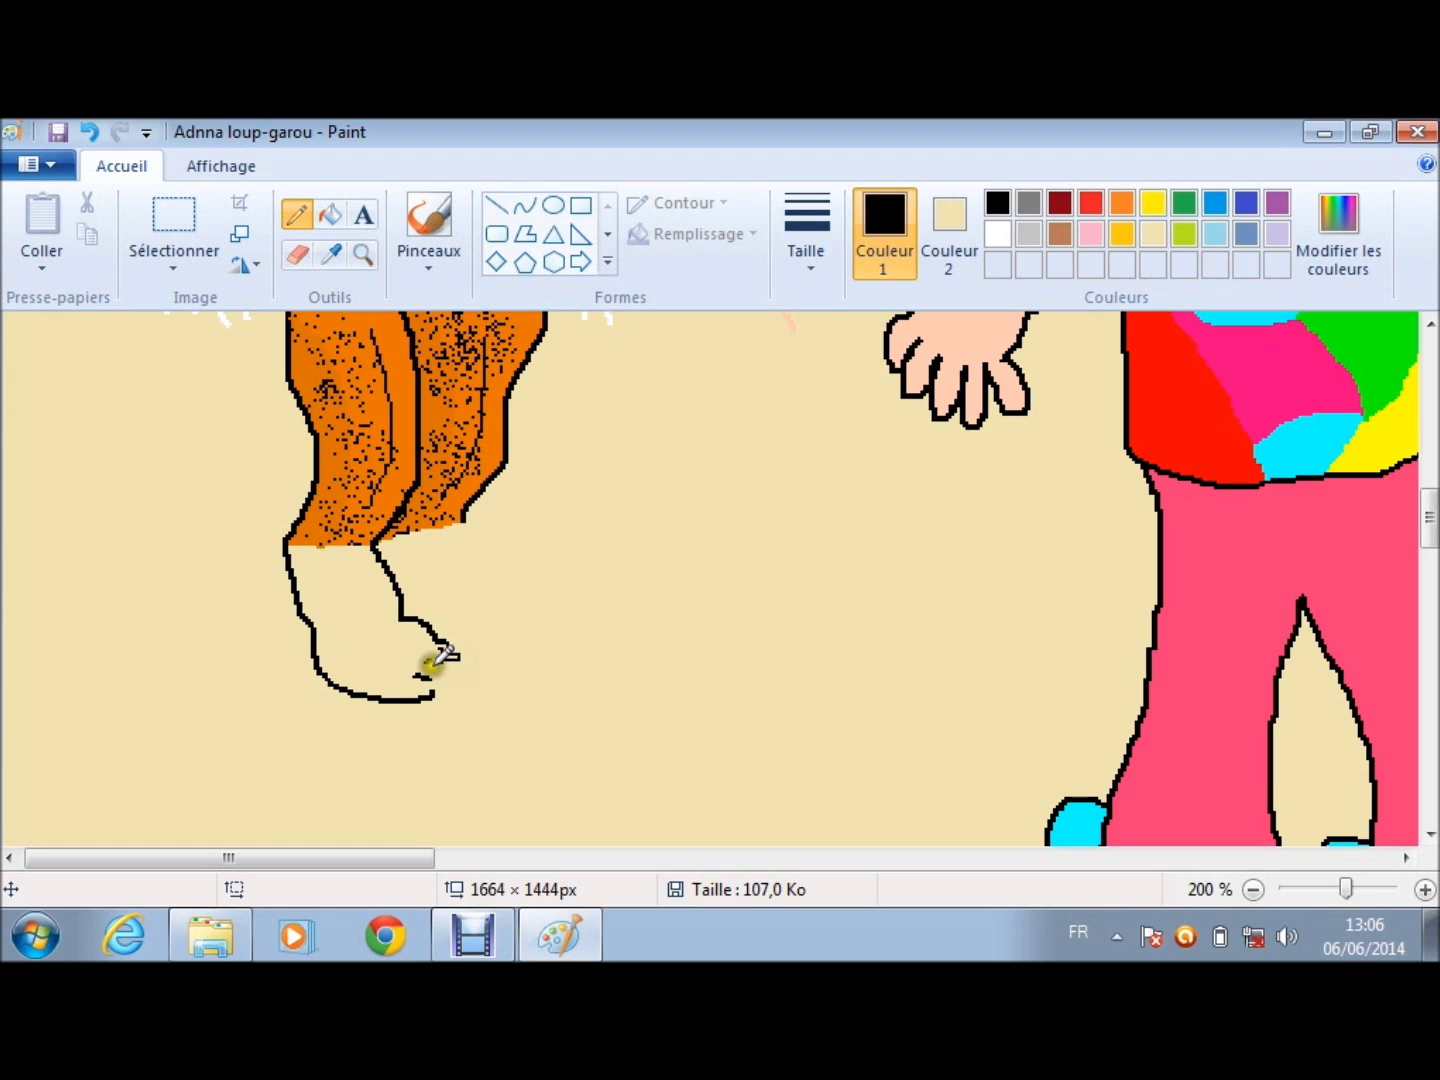
pyautogui.moveTo(444, 658); pyautogui.dragTo(455, 681)
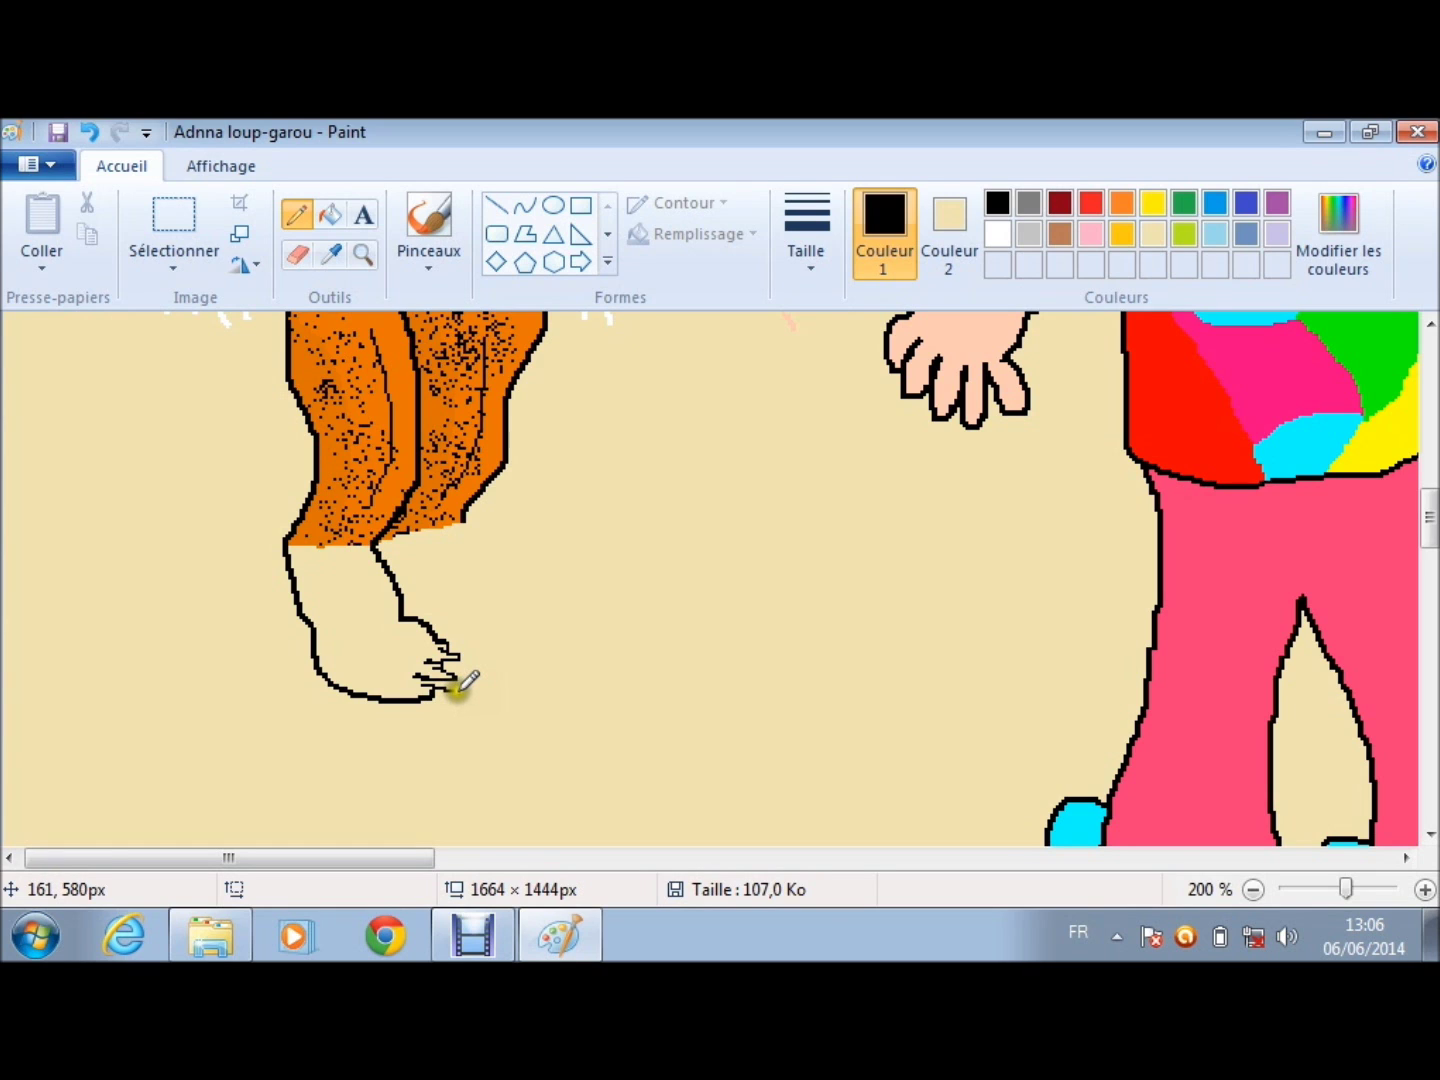
# Step: Set the colours to the beige background and undo the recent foot strokes
pyautogui.click(332, 254)
pyautogui.click(225, 337)
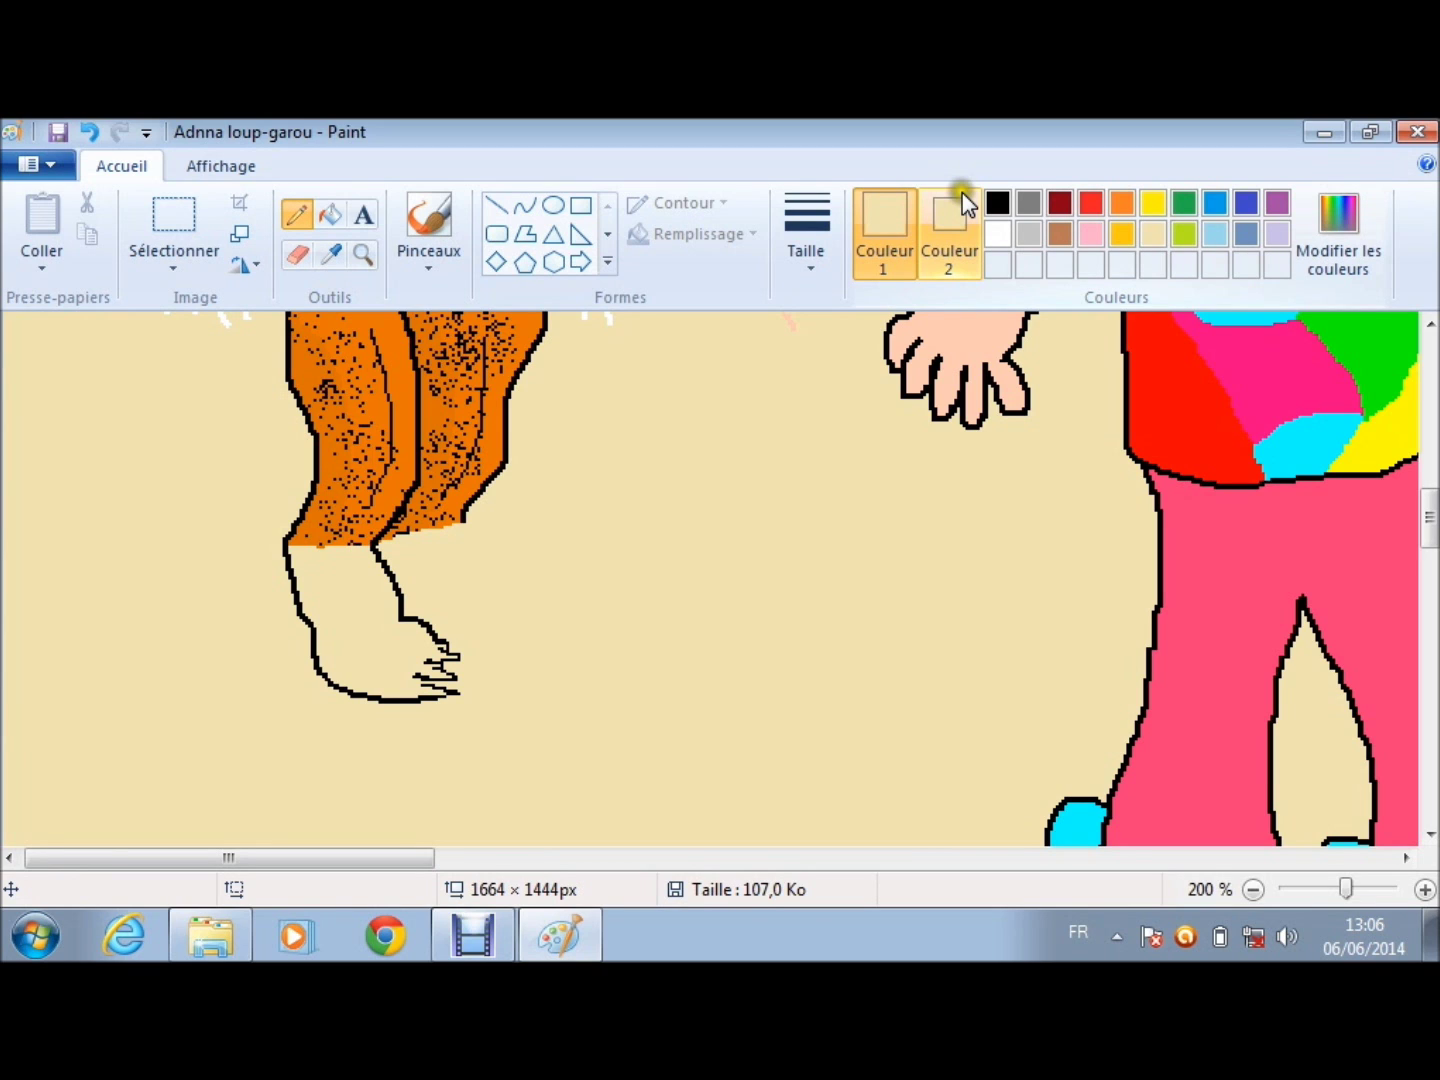
pyautogui.click(951, 225)
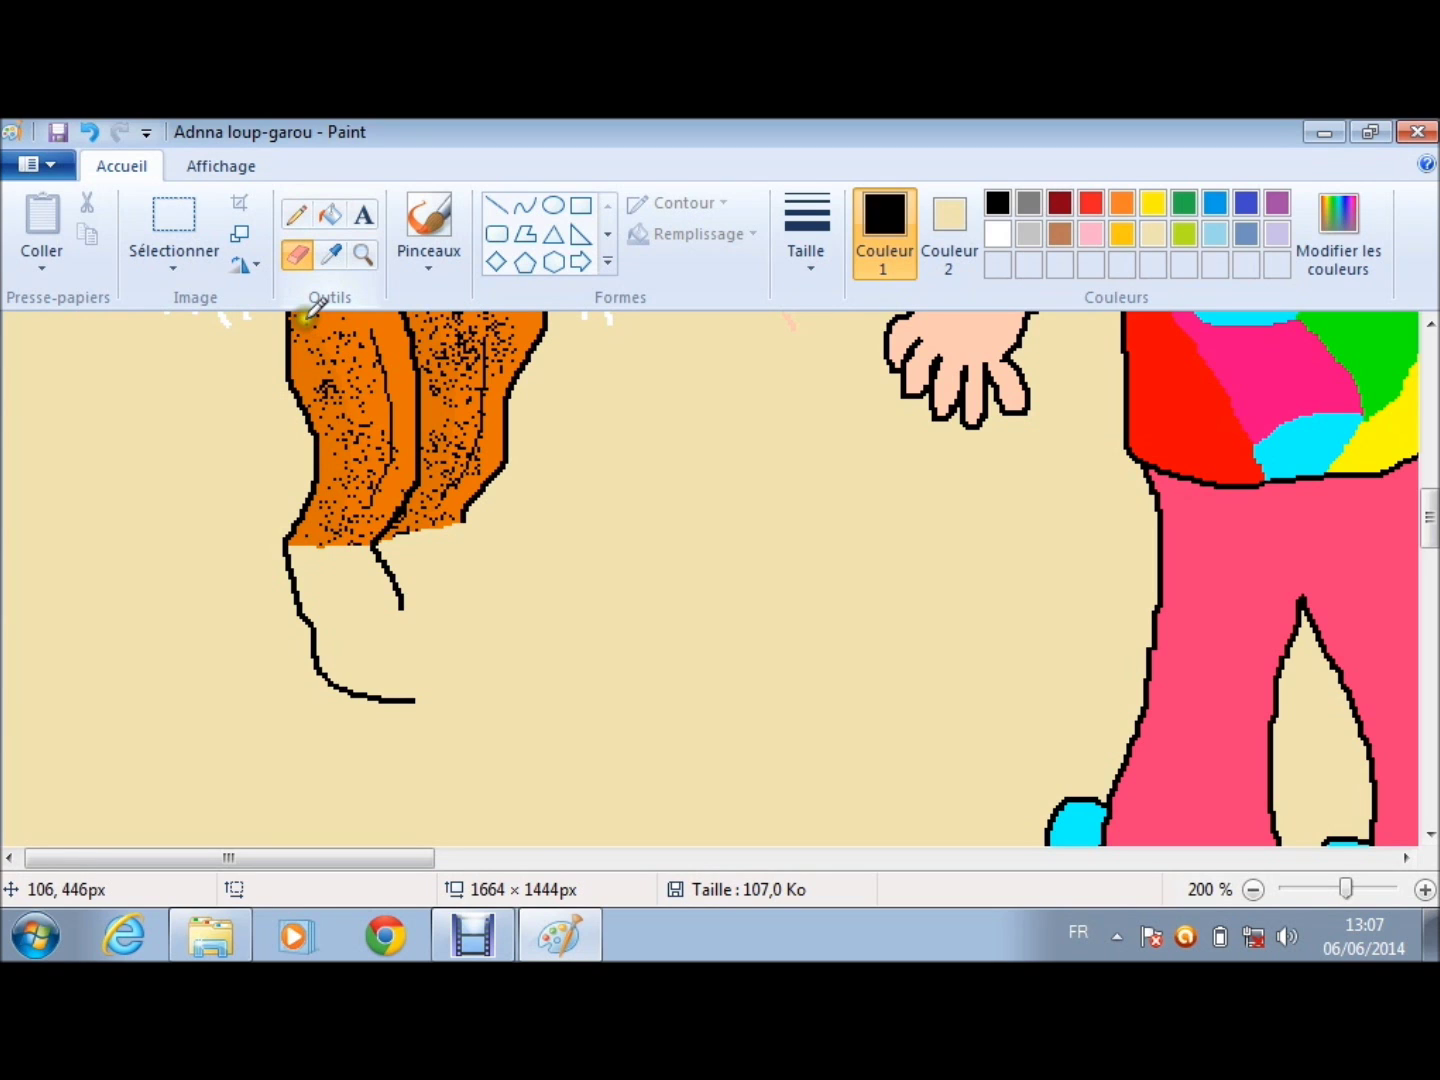
pyautogui.hotkey('ctrl', 'z')
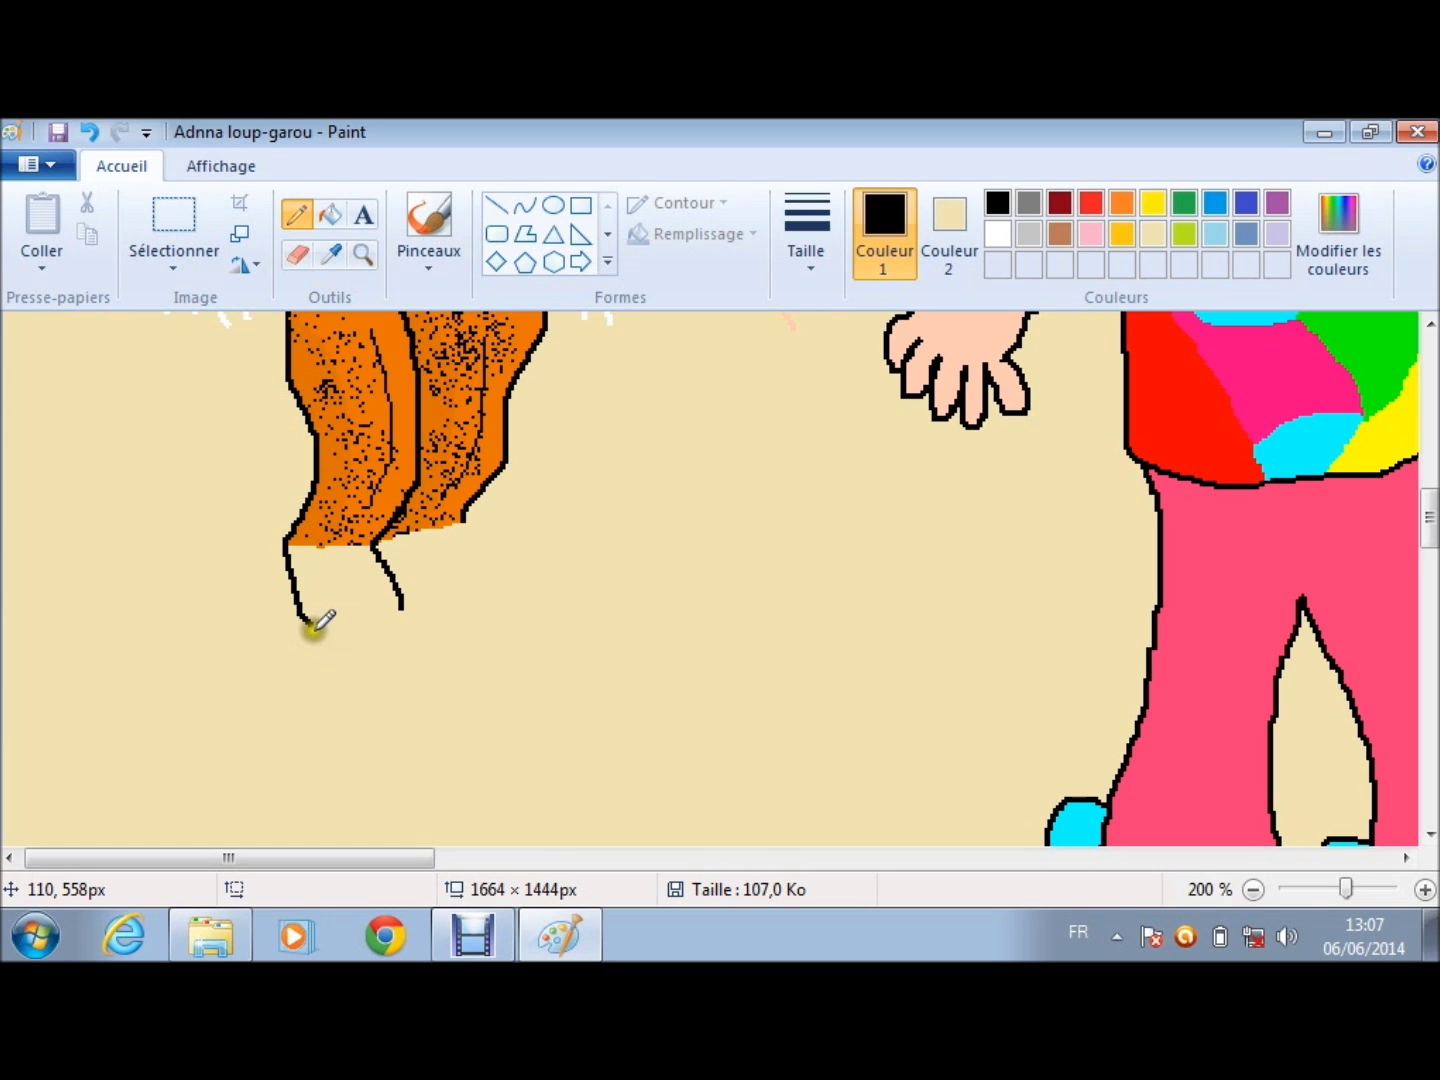
# Step: Redraw the lower leg front, a black claw tip and the foot's bottom curve
pyautogui.moveTo(320, 622); pyautogui.dragTo(344, 658)
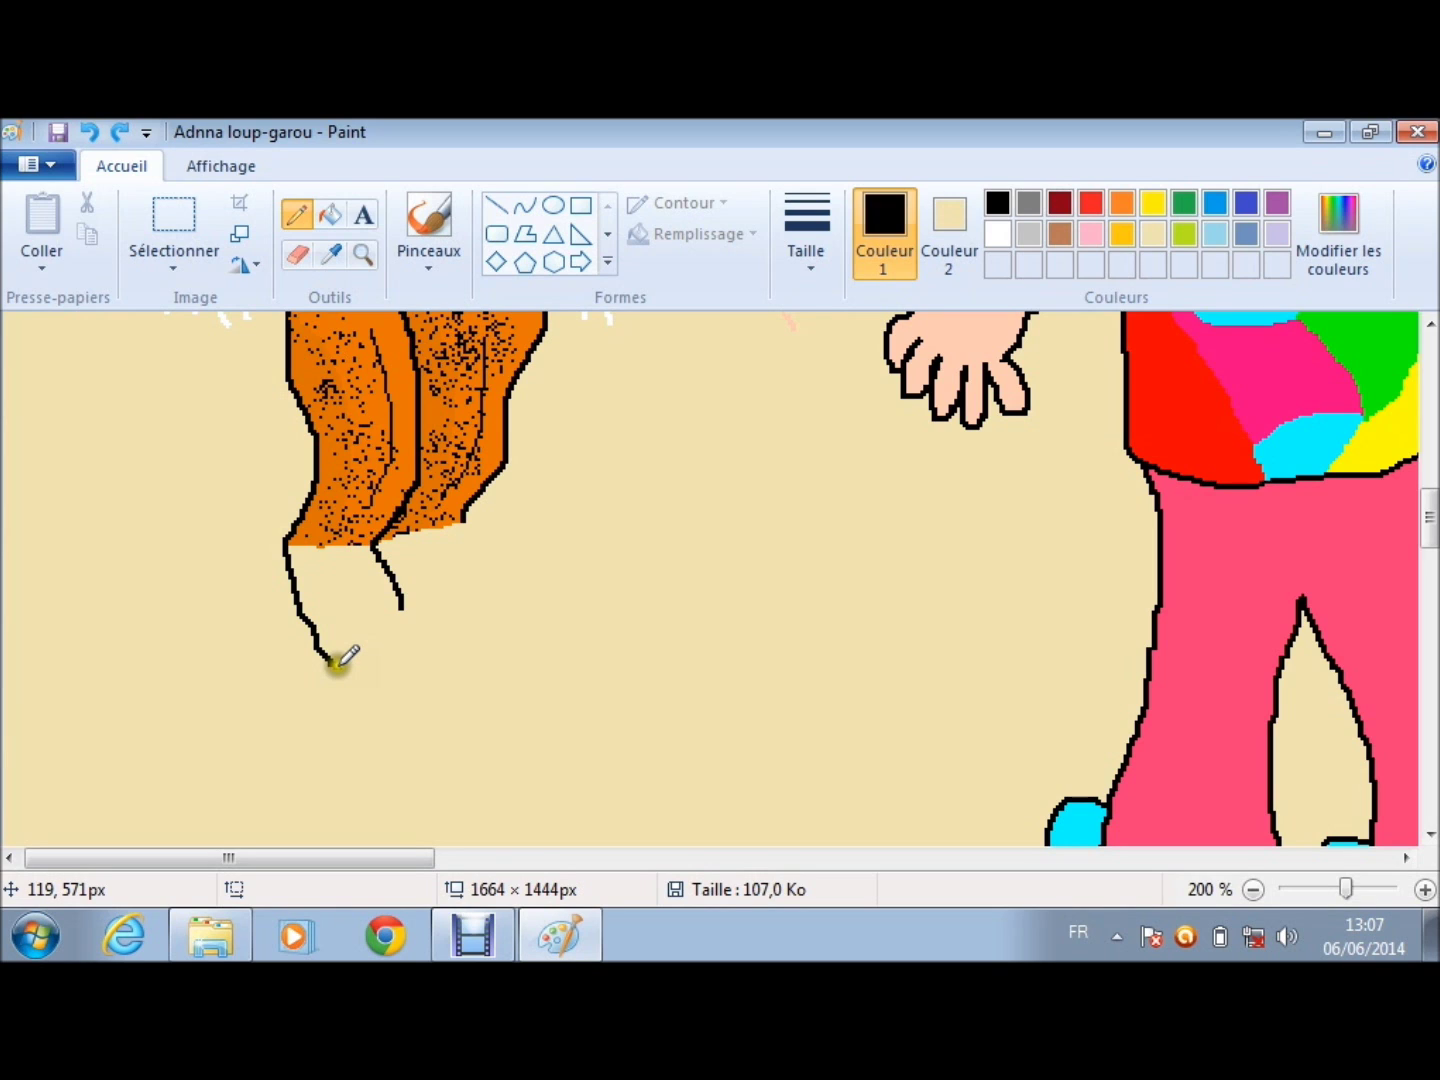
pyautogui.moveTo(345, 659); pyautogui.dragTo(360, 662)
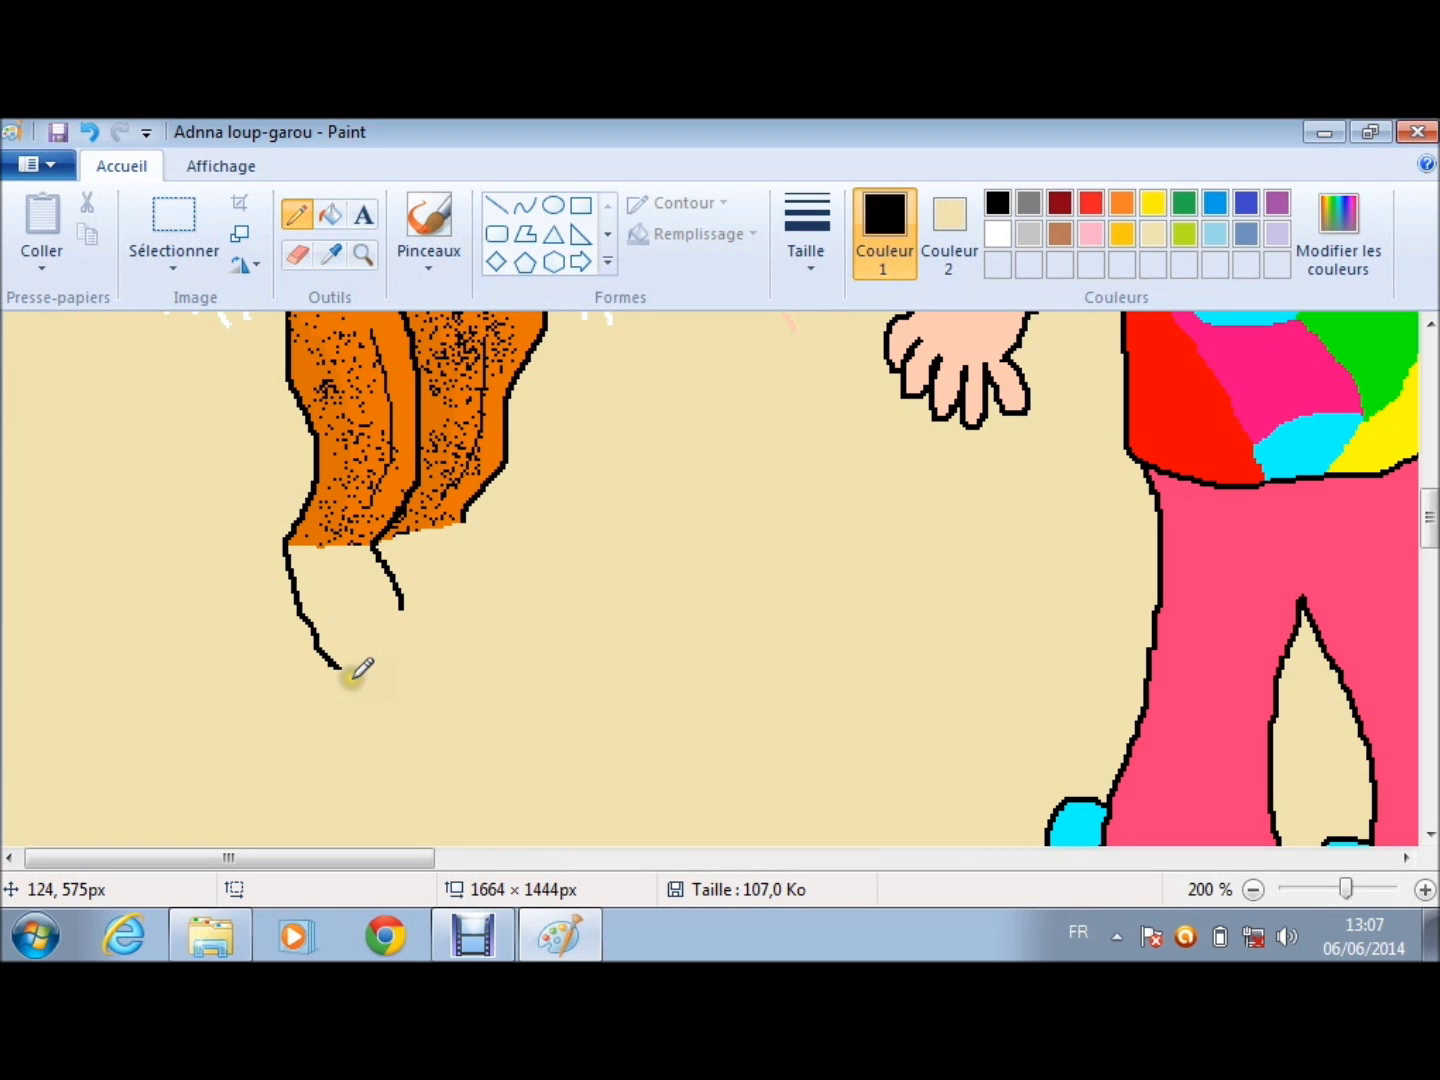
pyautogui.click(362, 670)
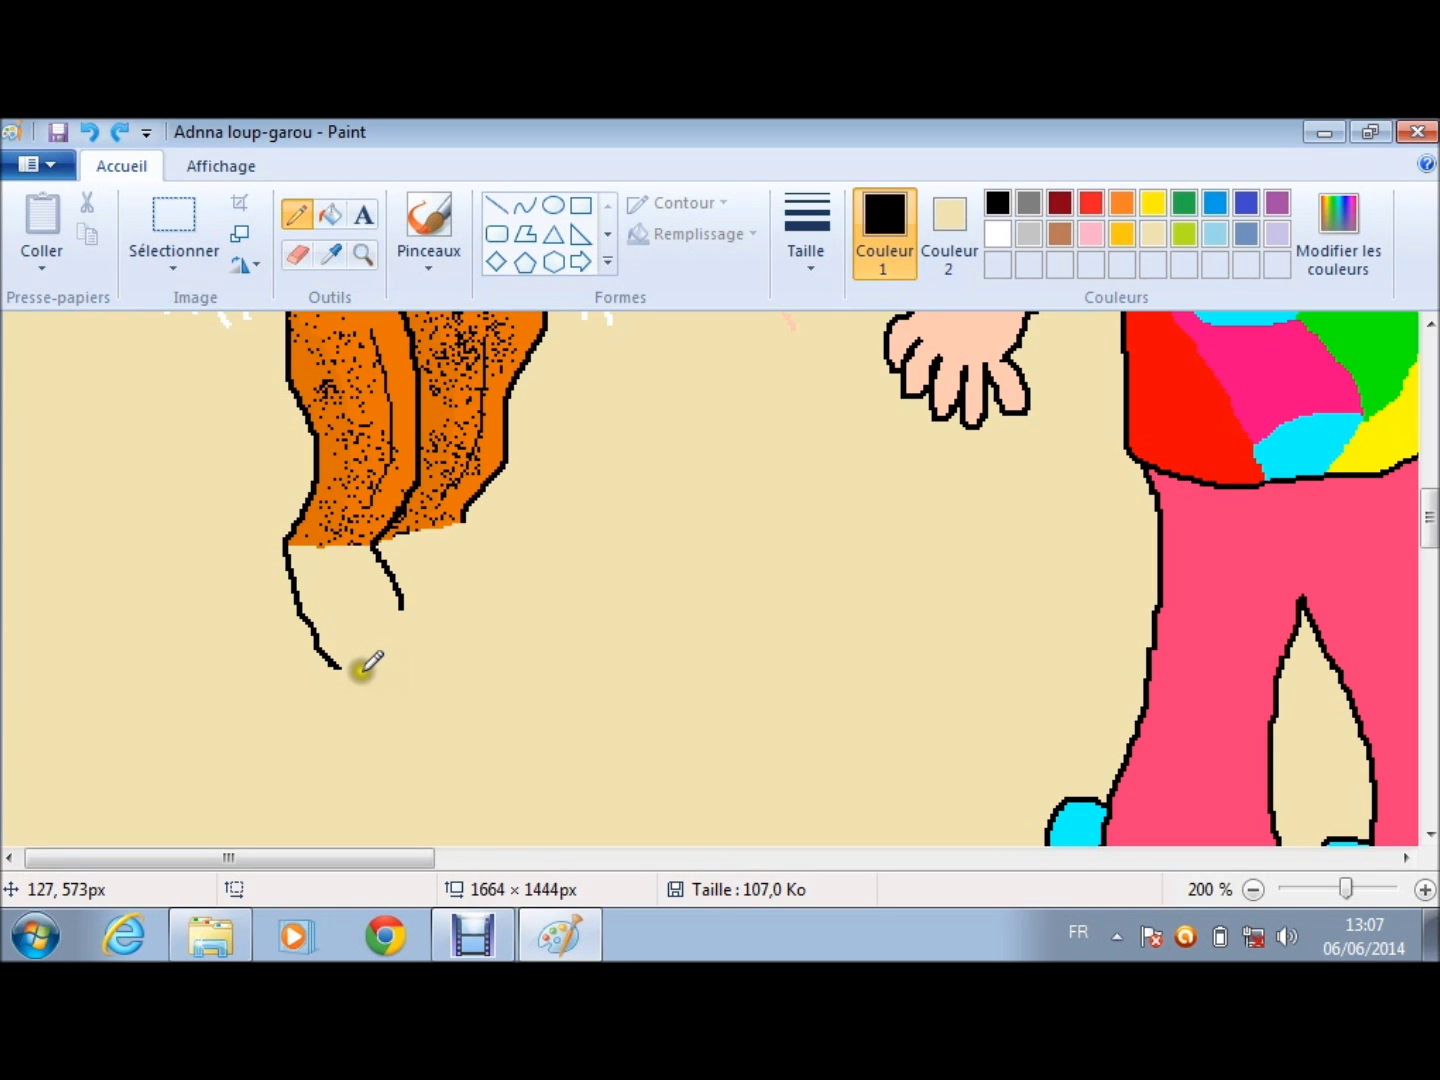
pyautogui.moveTo(362, 662); pyautogui.dragTo(442, 669)
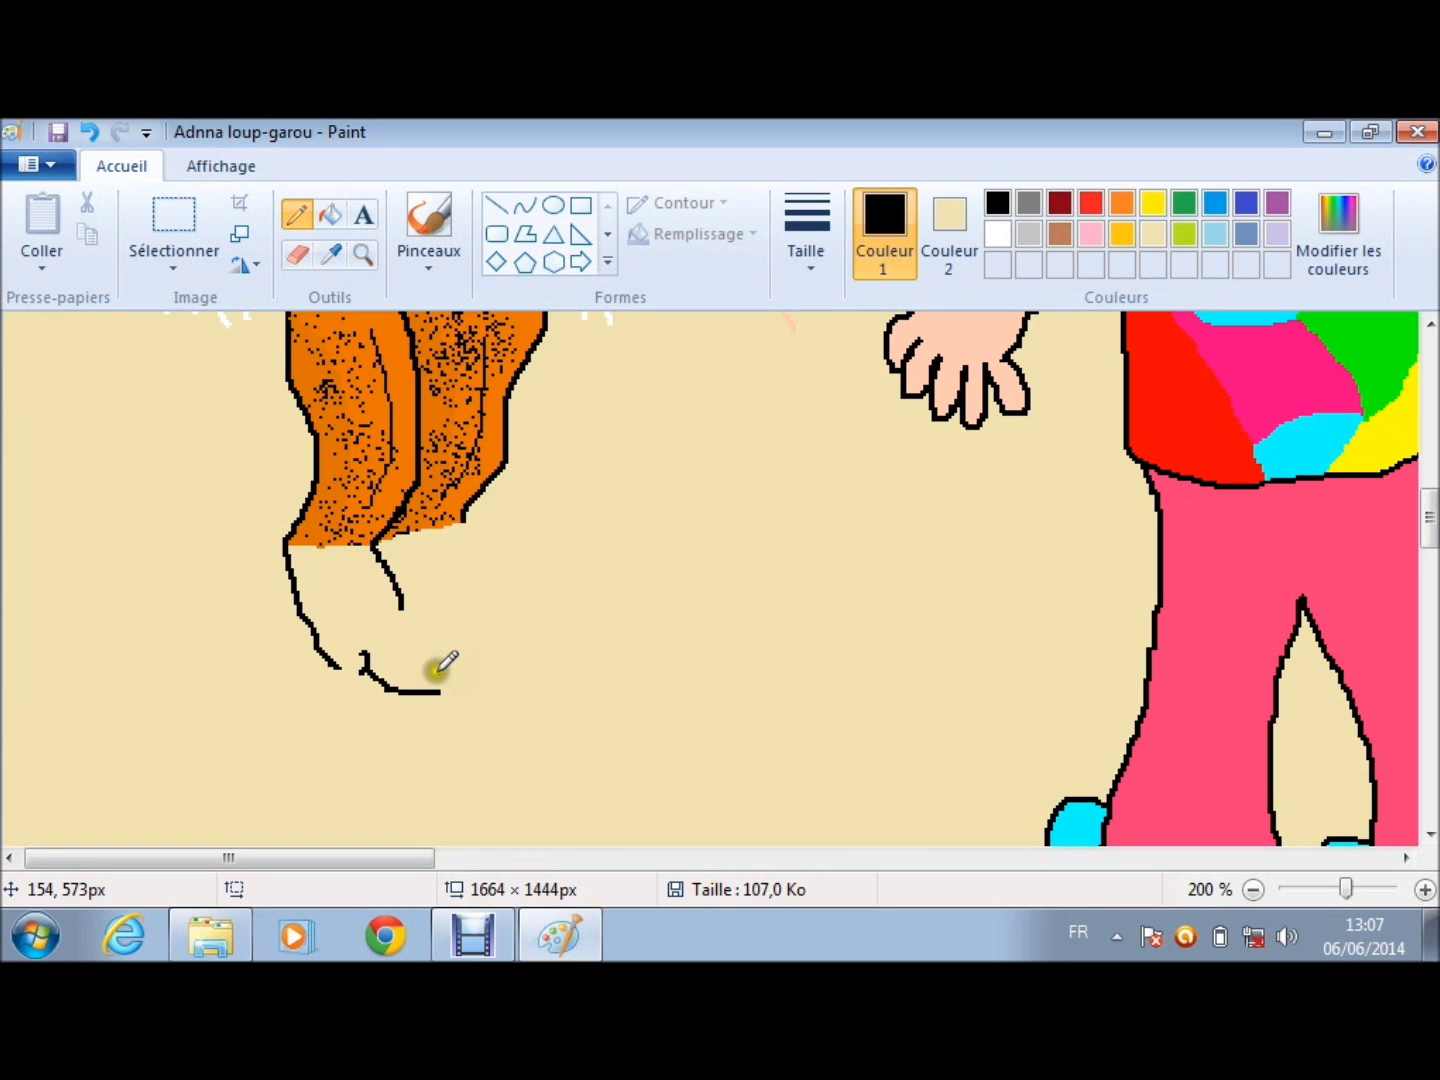
# Step: Draw toe lines, a claw bump and claws on the first foot
pyautogui.moveTo(422, 673)
pyautogui.mouseDown()
pyautogui.moveTo(442, 675)
pyautogui.moveTo(446, 657)
pyautogui.mouseUp()
pyautogui.moveTo(416, 632); pyautogui.dragTo(447, 639)
pyautogui.moveTo(414, 614); pyautogui.dragTo(448, 619)
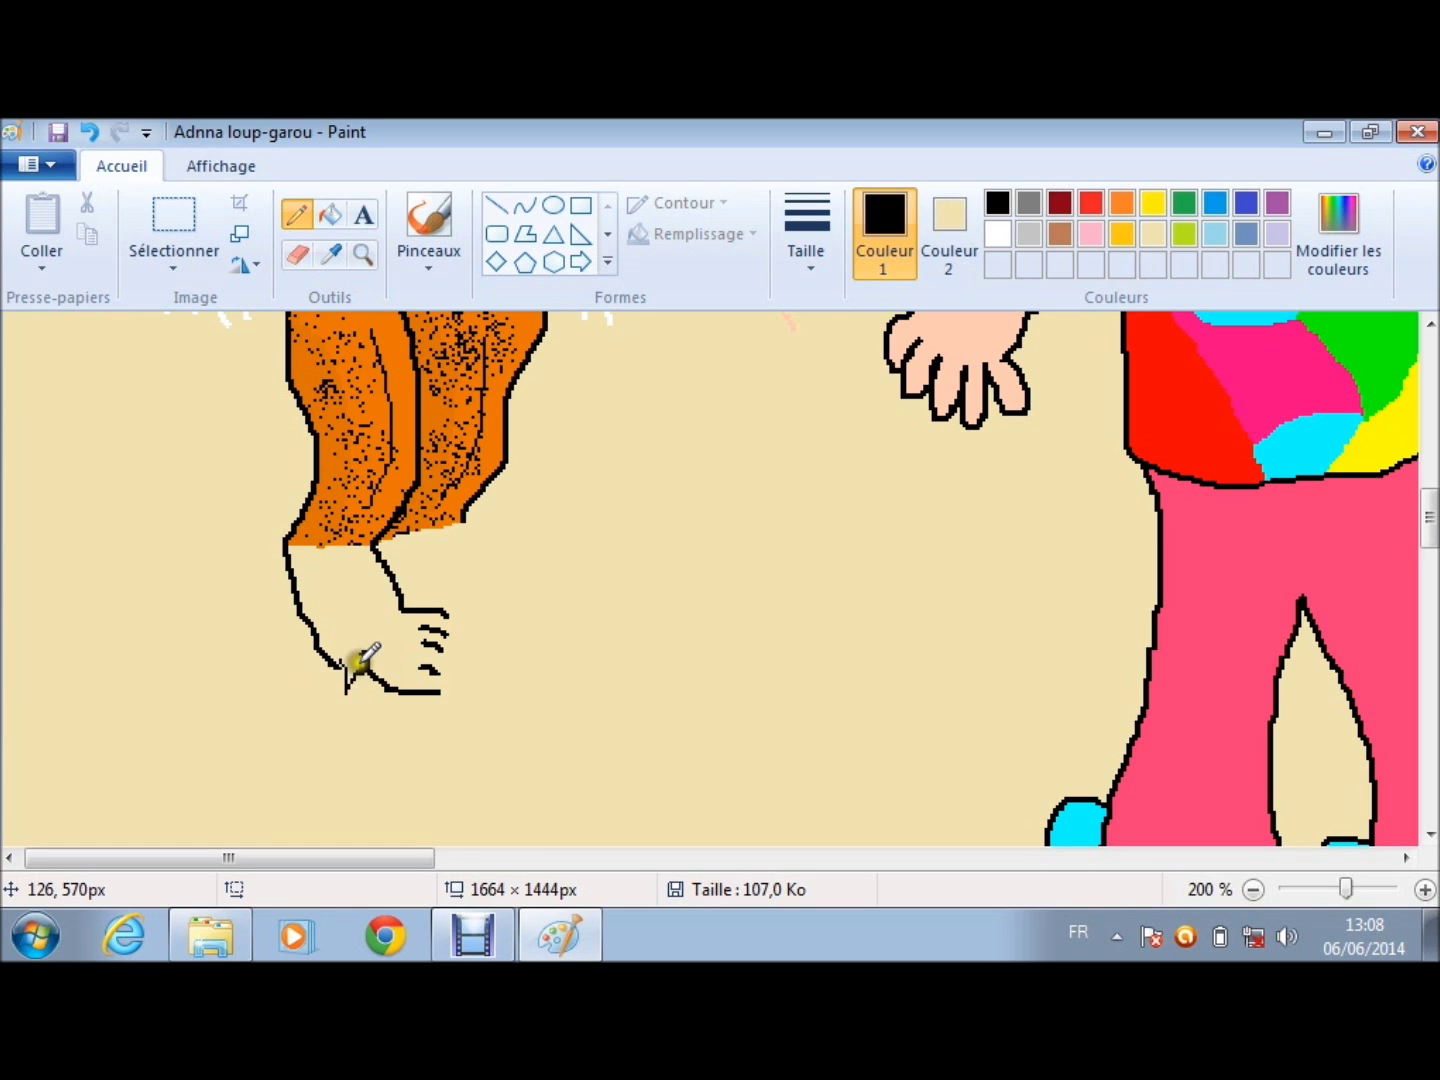
pyautogui.moveTo(369, 655); pyautogui.dragTo(448, 644)
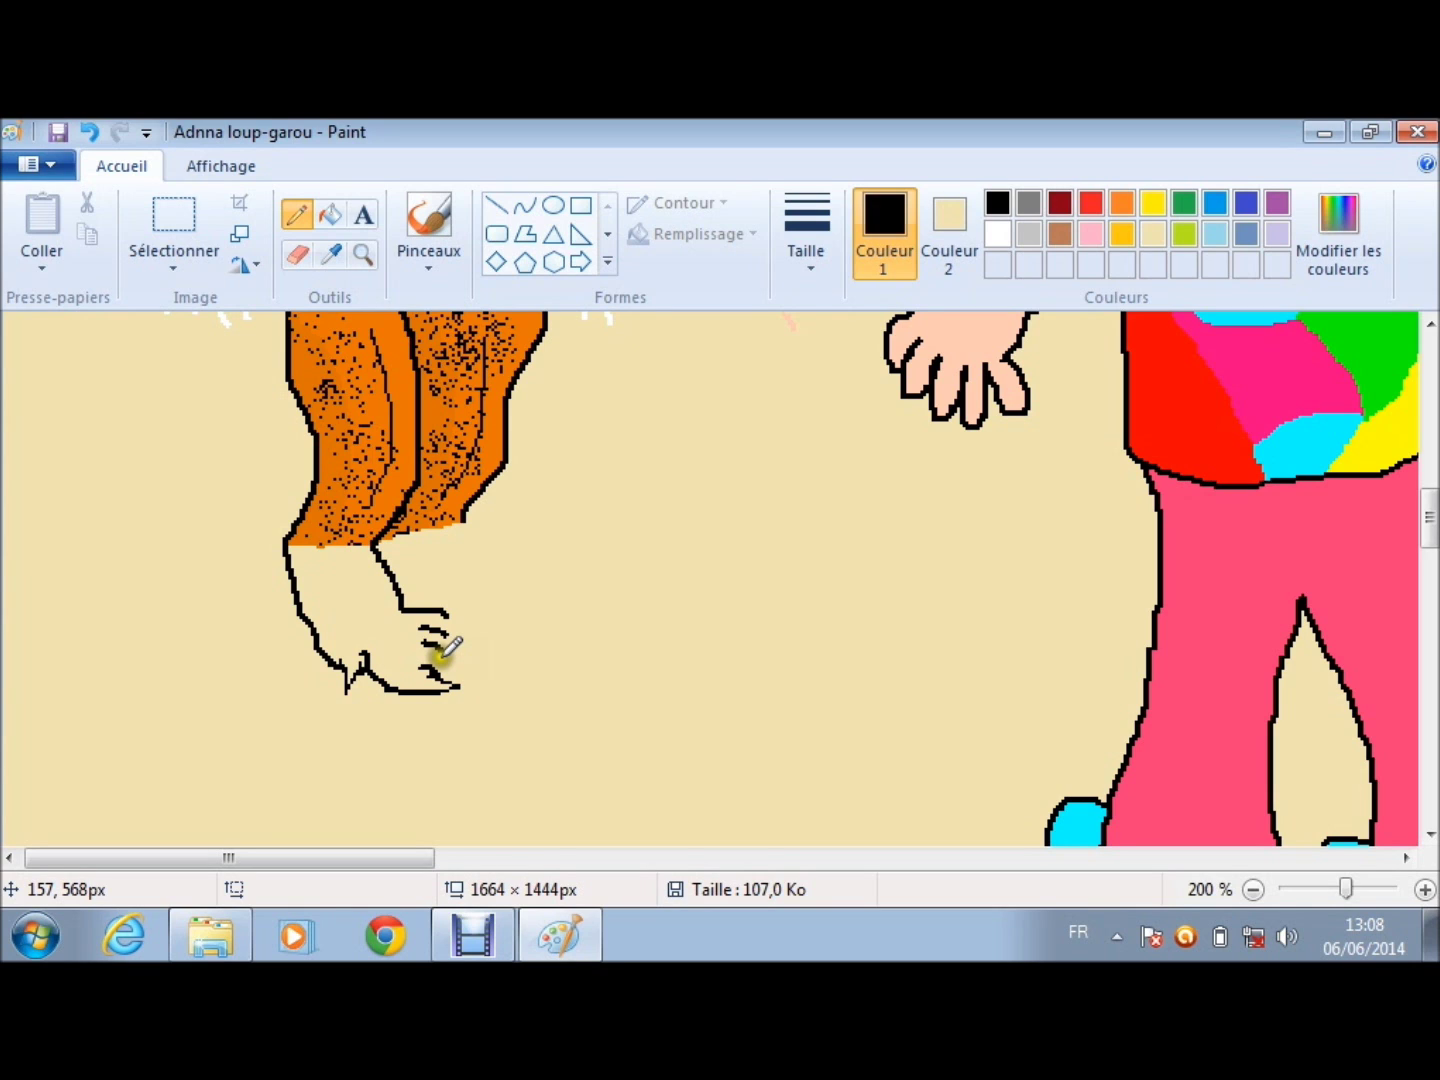
pyautogui.moveTo(447, 647); pyautogui.dragTo(456, 613)
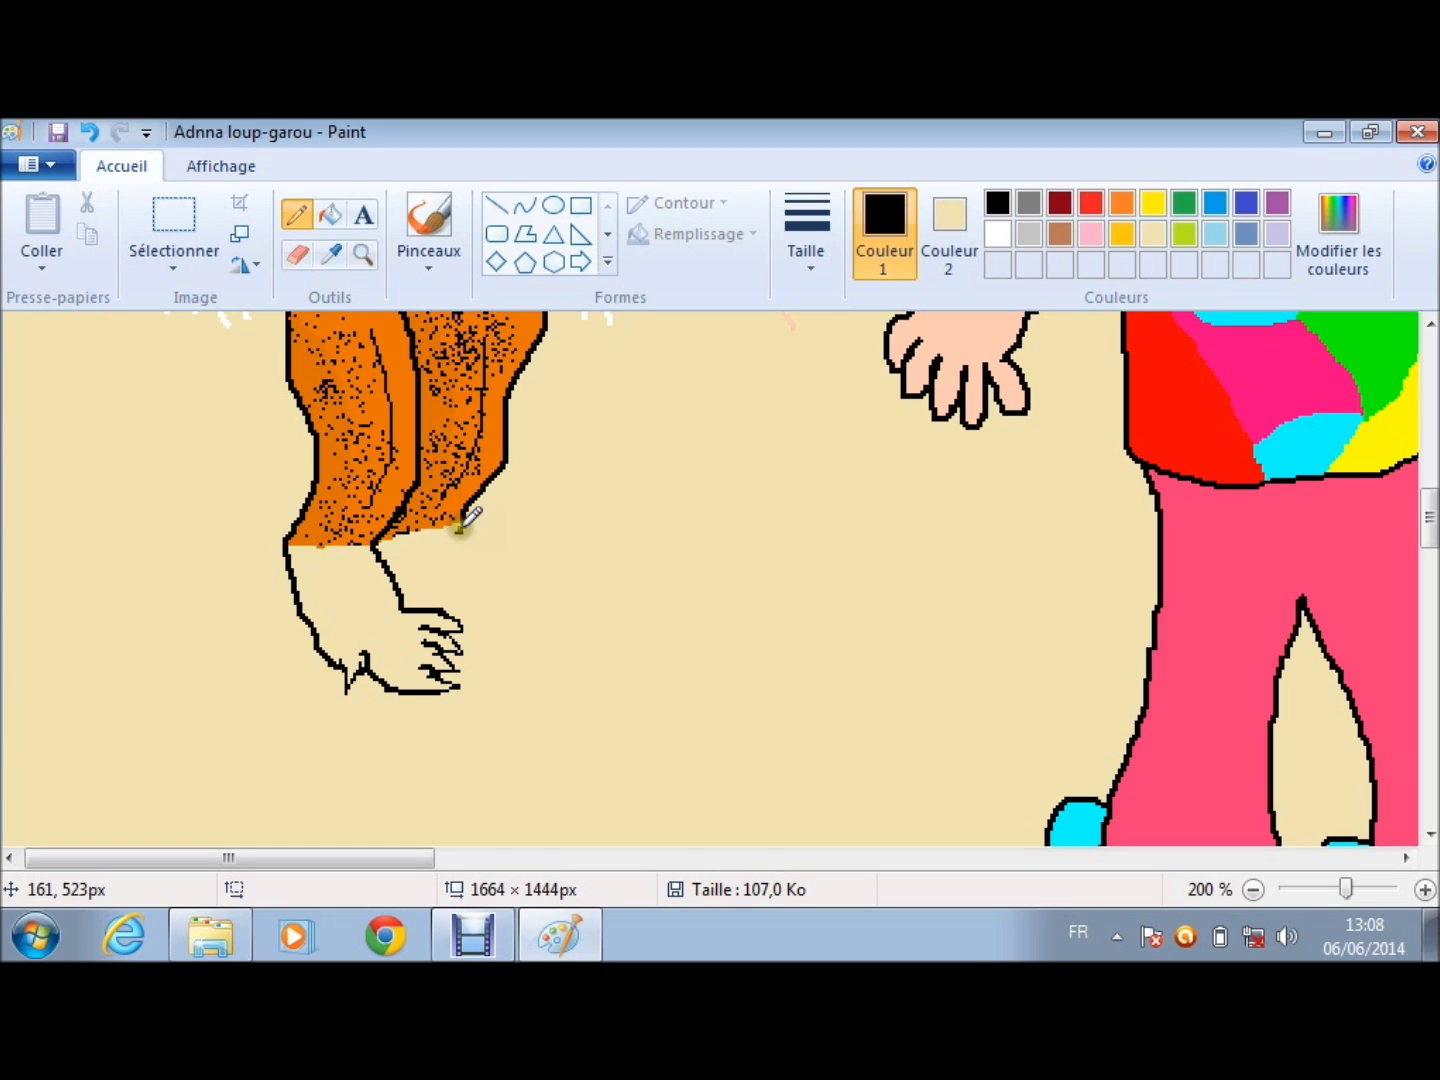
# Step: Outline the second clawed foot and add its toe line
pyautogui.moveTo(462, 523)
pyautogui.mouseDown()
pyautogui.moveTo(484, 585)
pyautogui.moveTo(472, 659)
pyautogui.mouseUp()
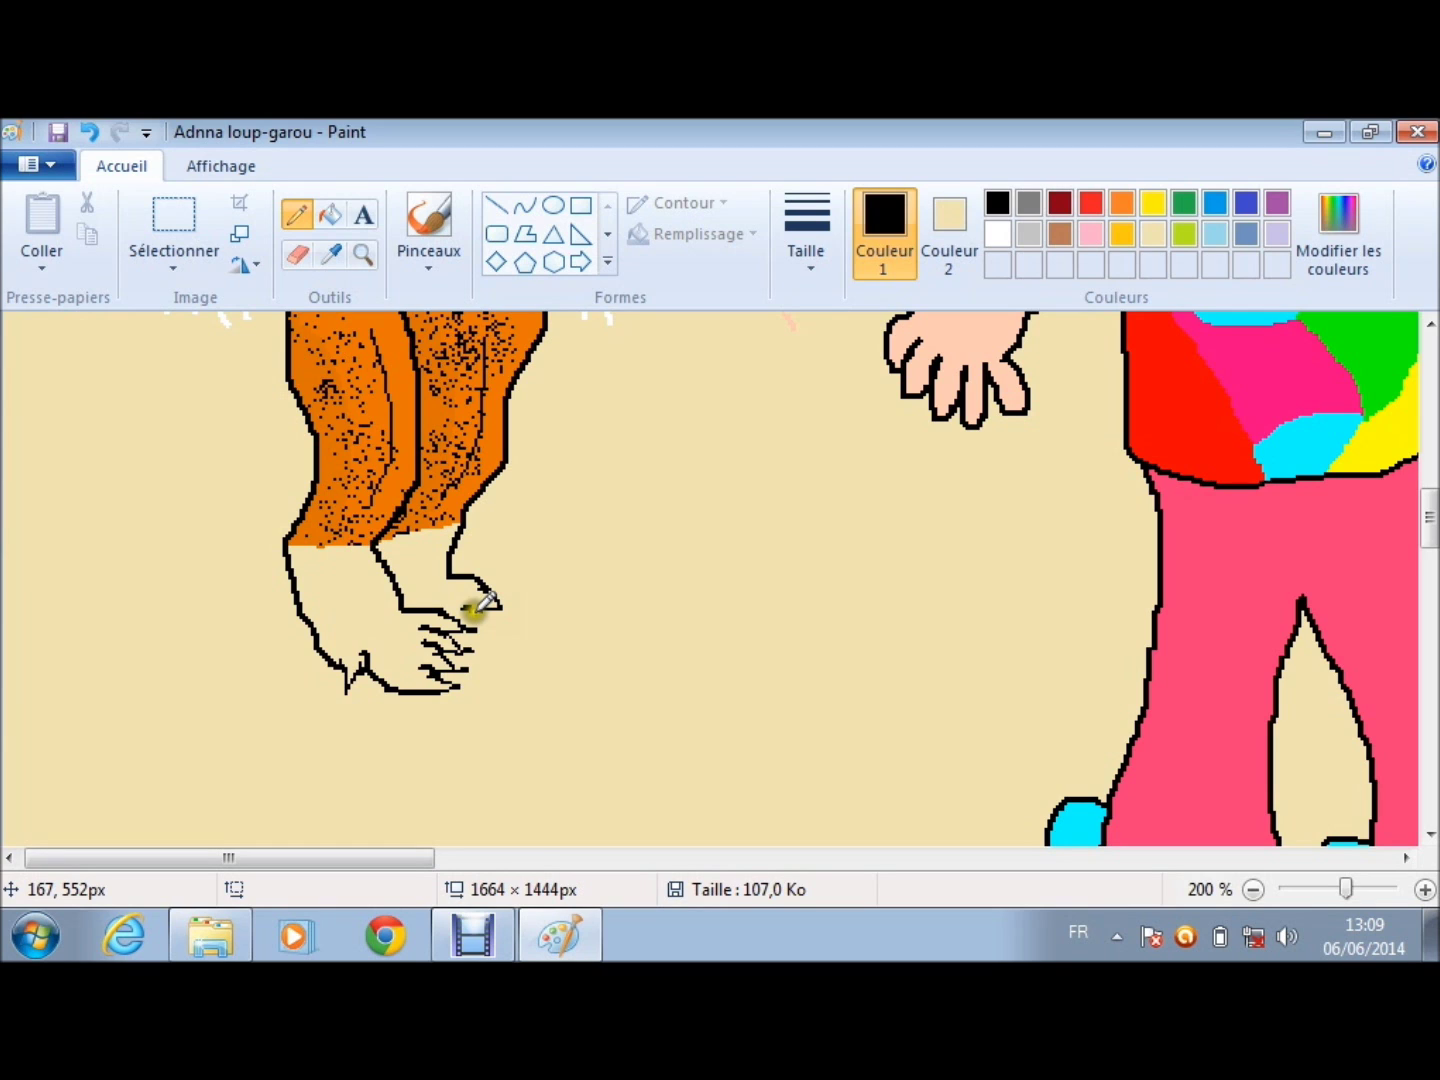
pyautogui.hotkey('ctrl', 'y')
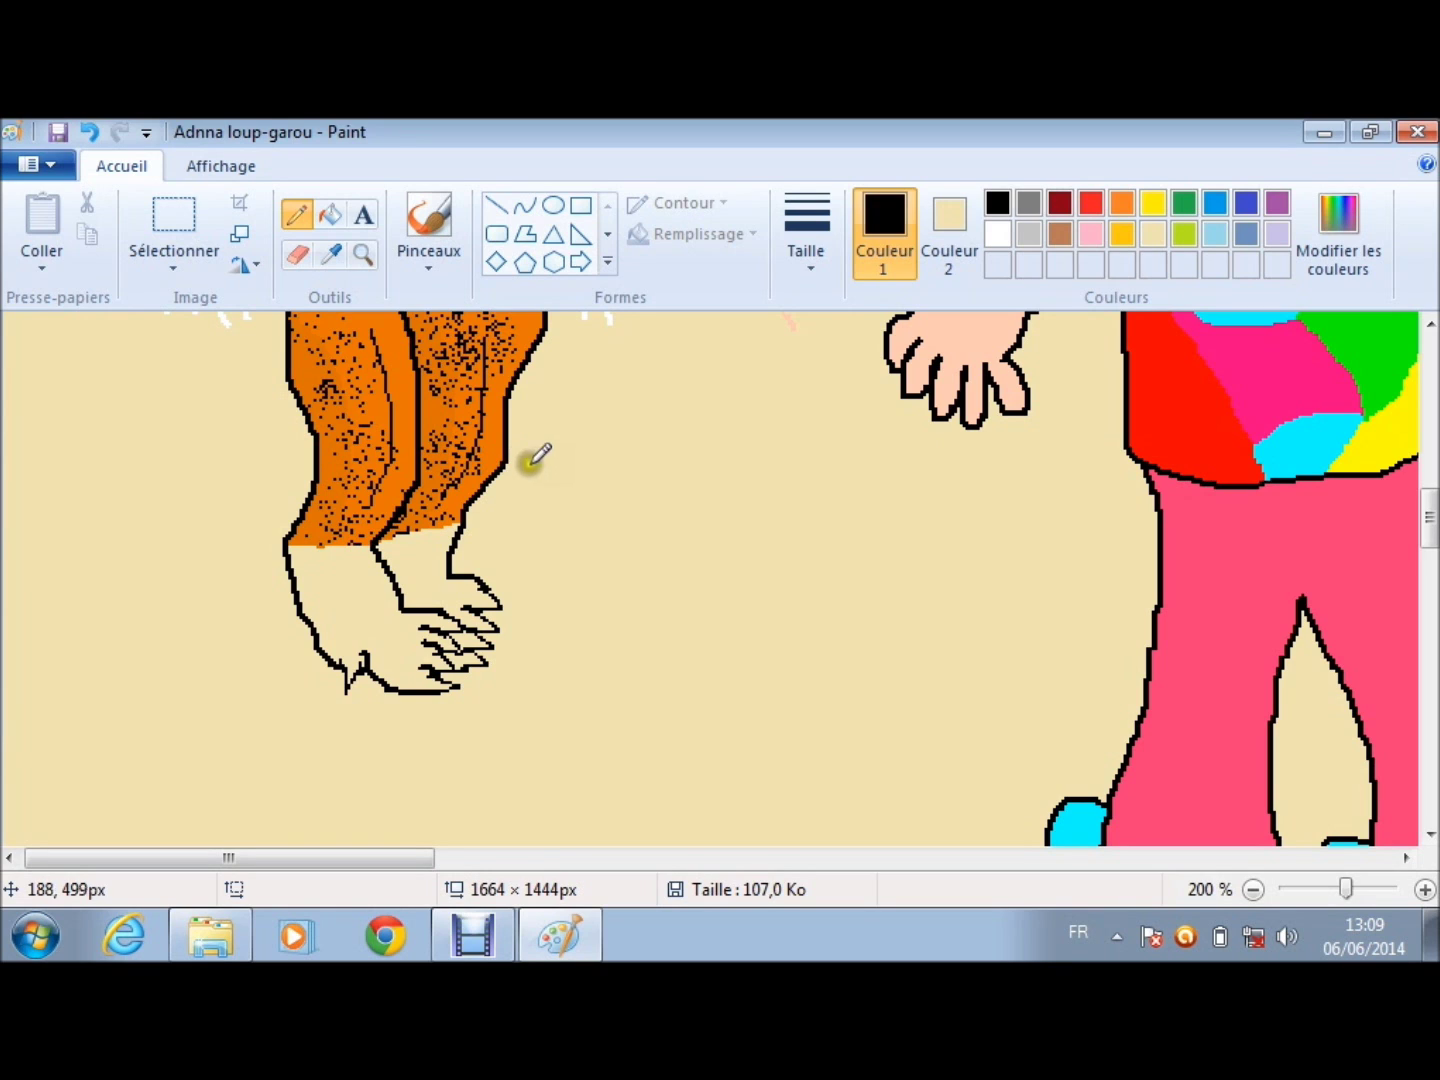
pyautogui.moveTo(401, 538); pyautogui.dragTo(405, 579)
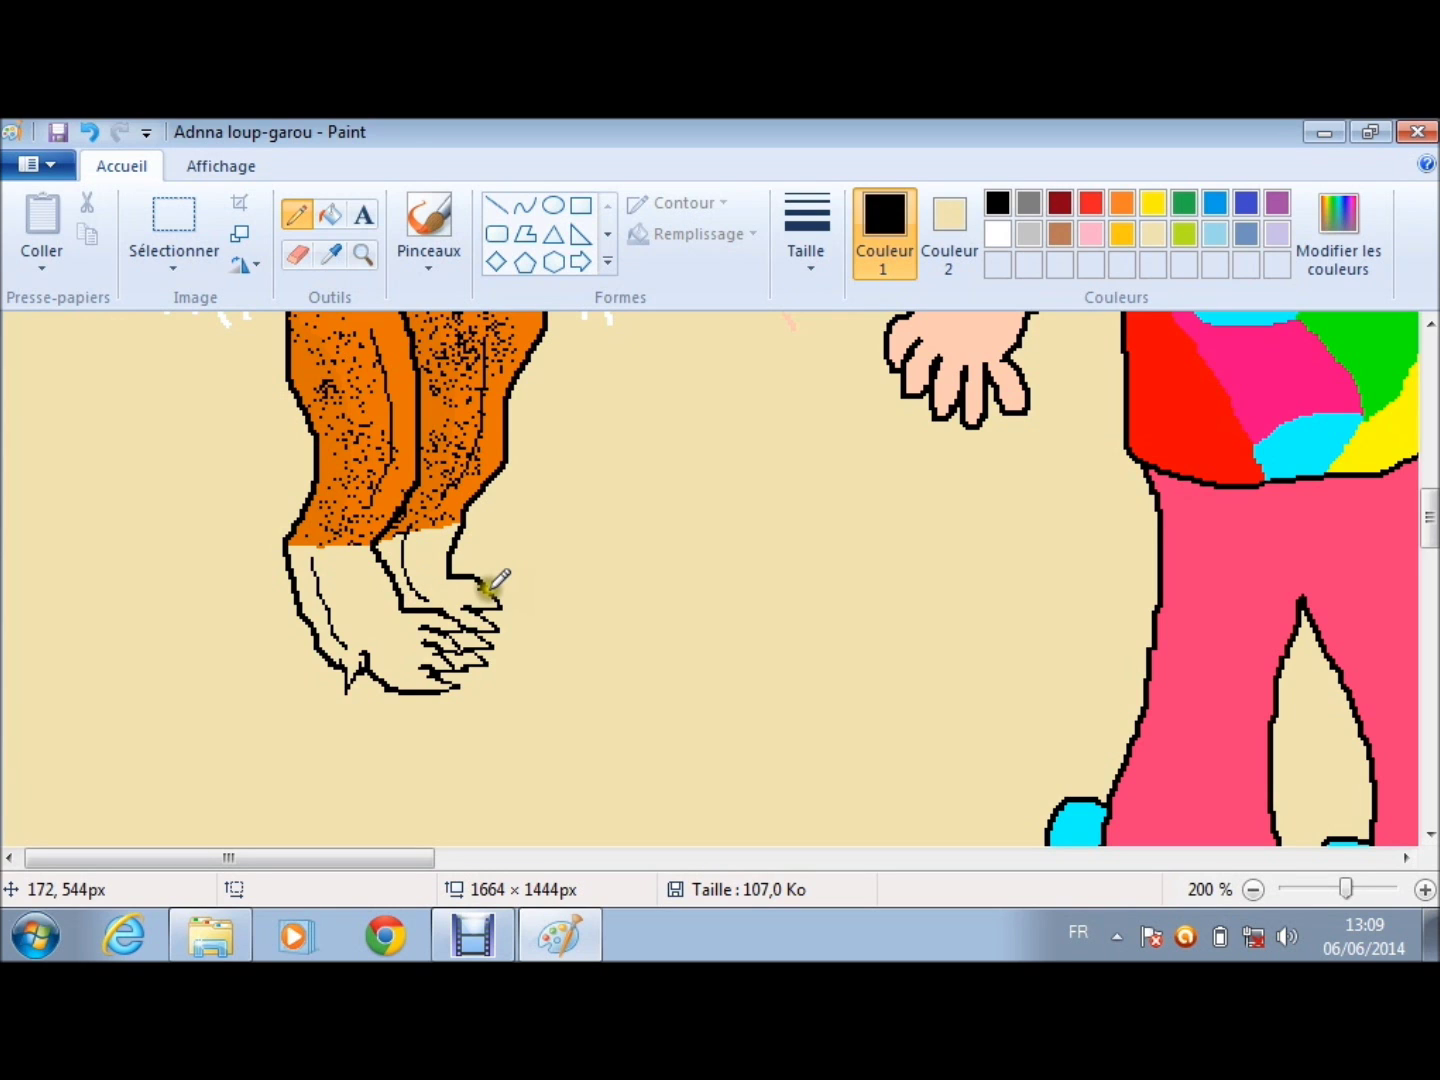
pyautogui.hotkey('ctrl', 'pageup')
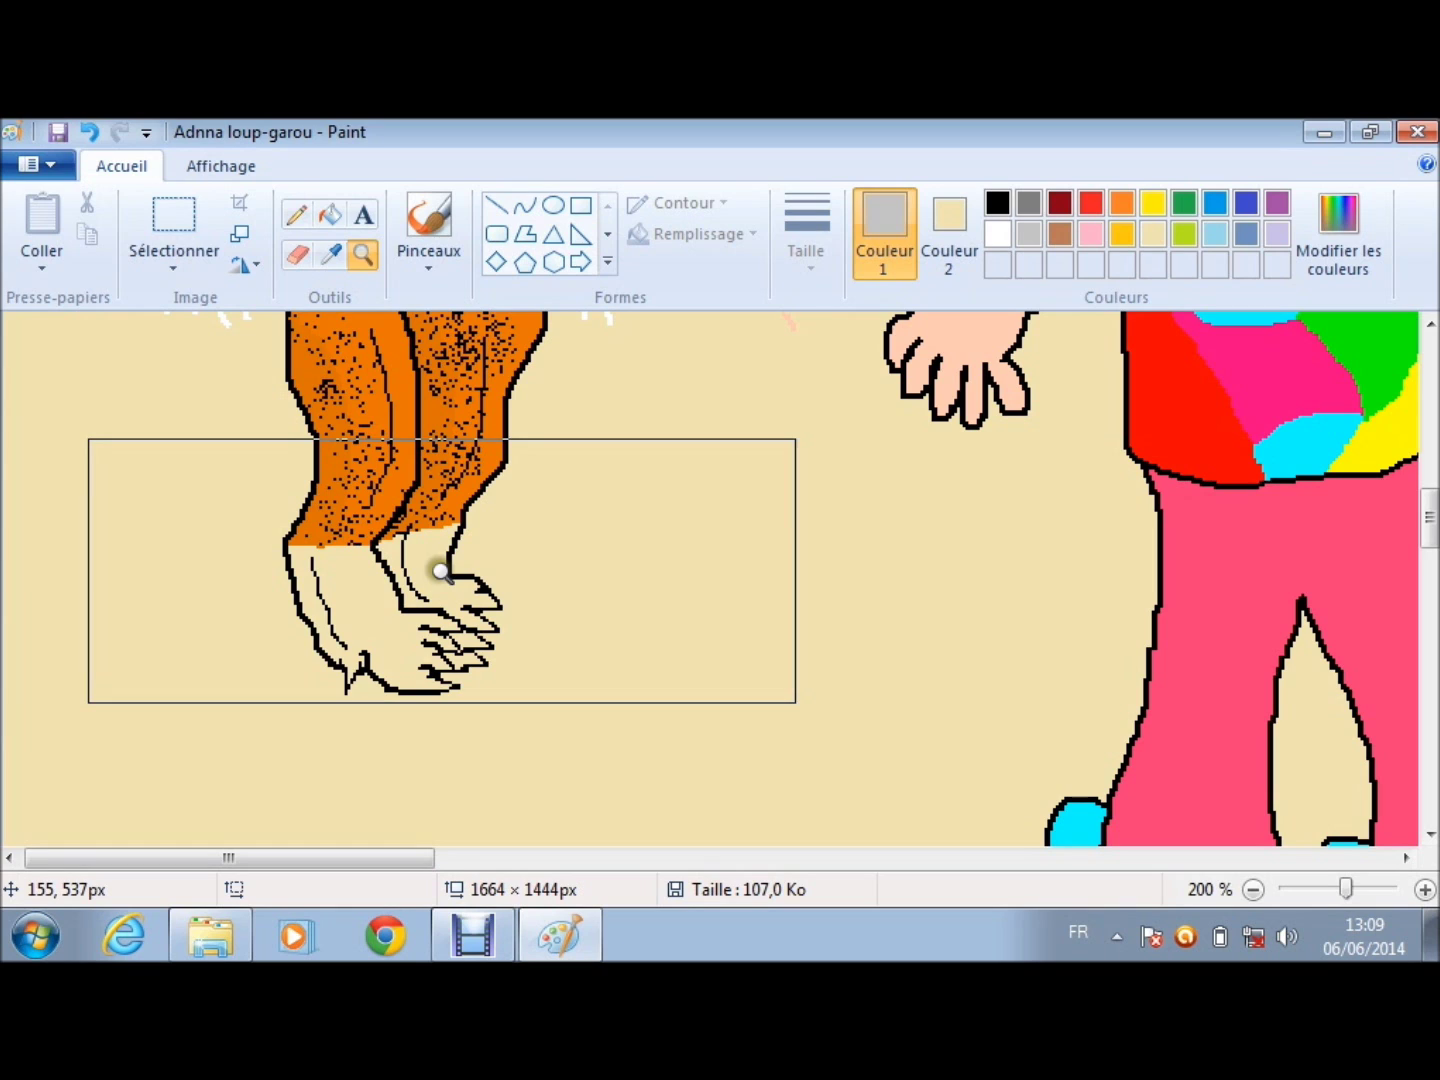
# Step: Widen the outlined feet with a free-form selection, then sample the legs' orange
pyautogui.moveTo(354, 622); pyautogui.dragTo(390, 608)
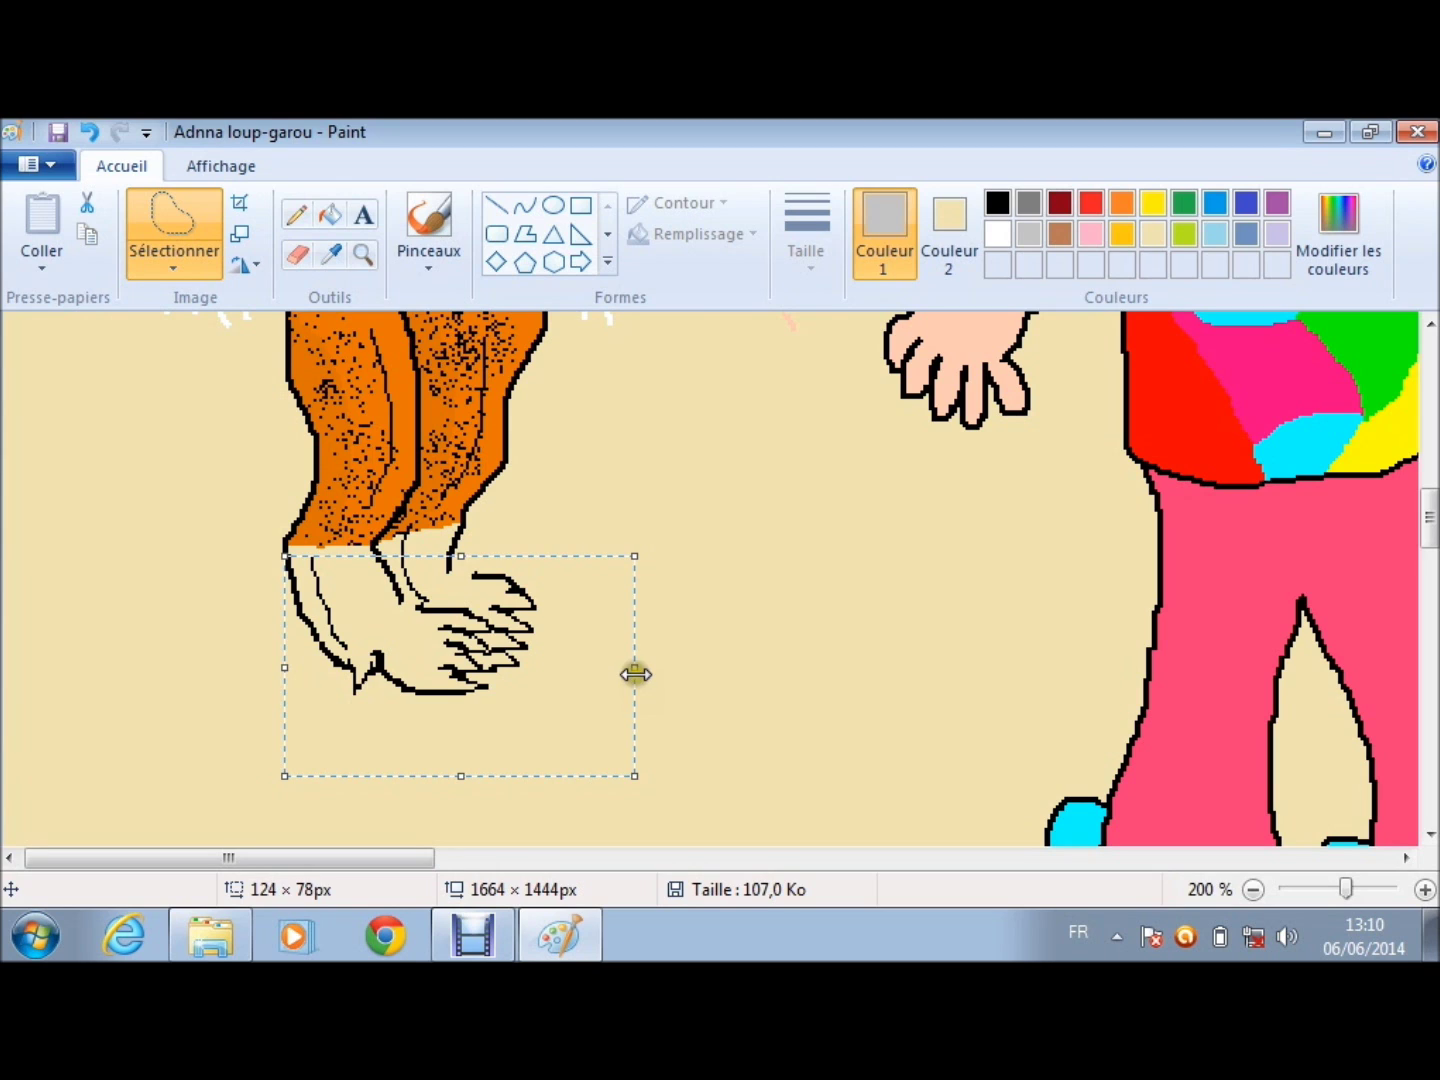
pyautogui.moveTo(636, 675); pyautogui.dragTo(686, 675)
pyautogui.click(849, 593)
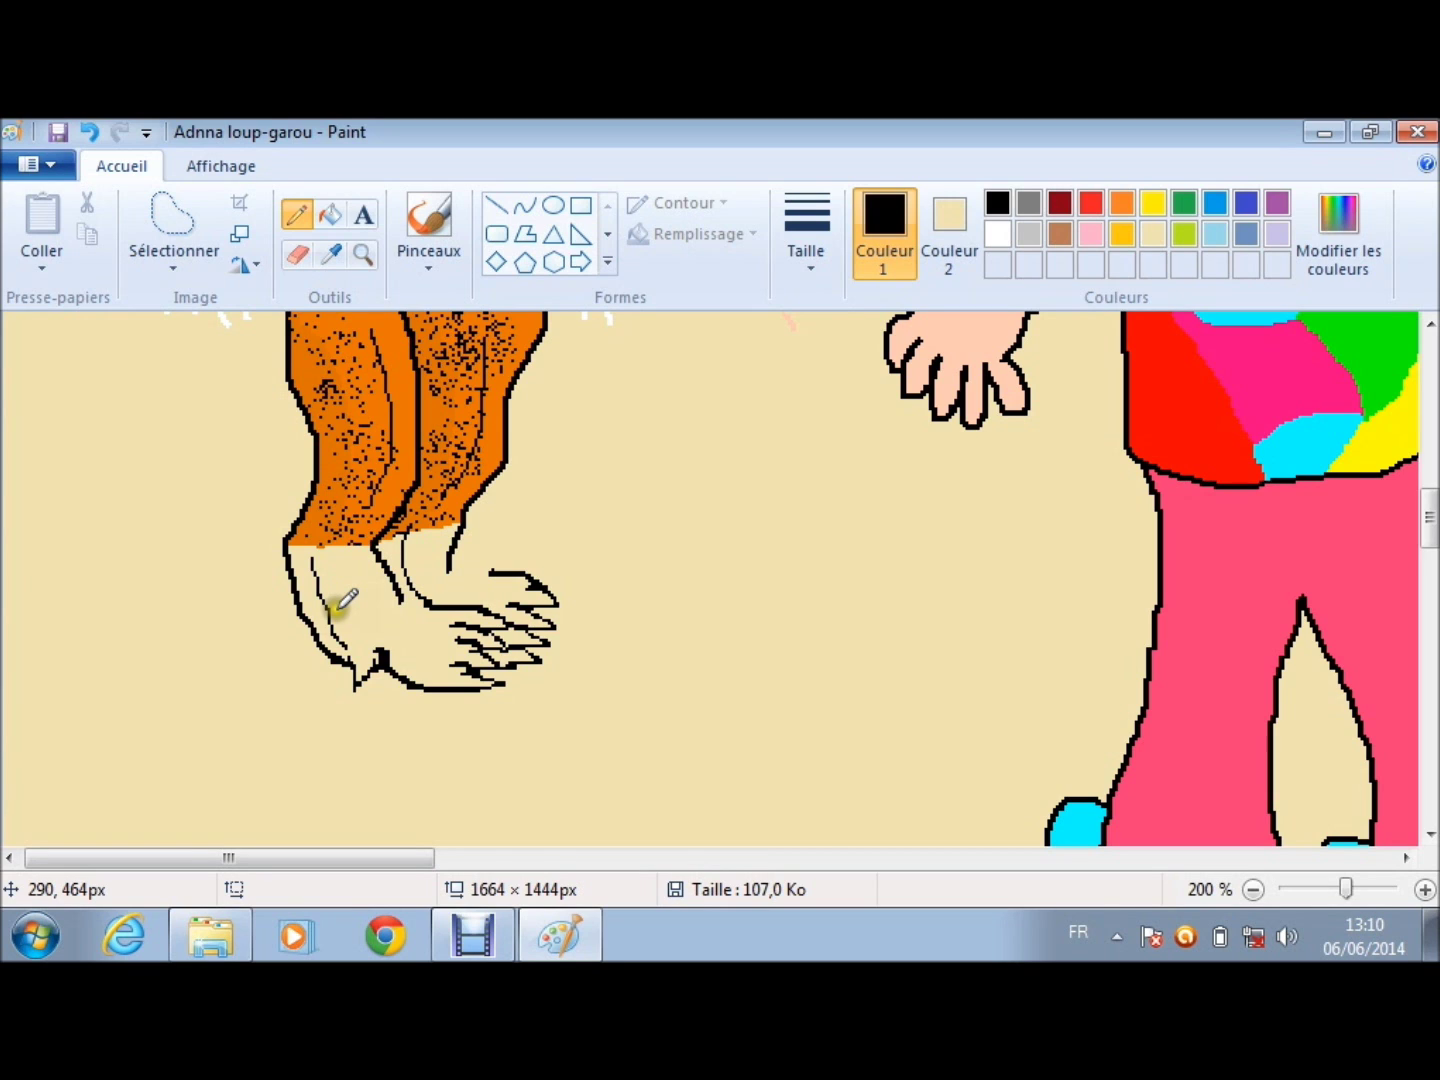
pyautogui.click(338, 472)
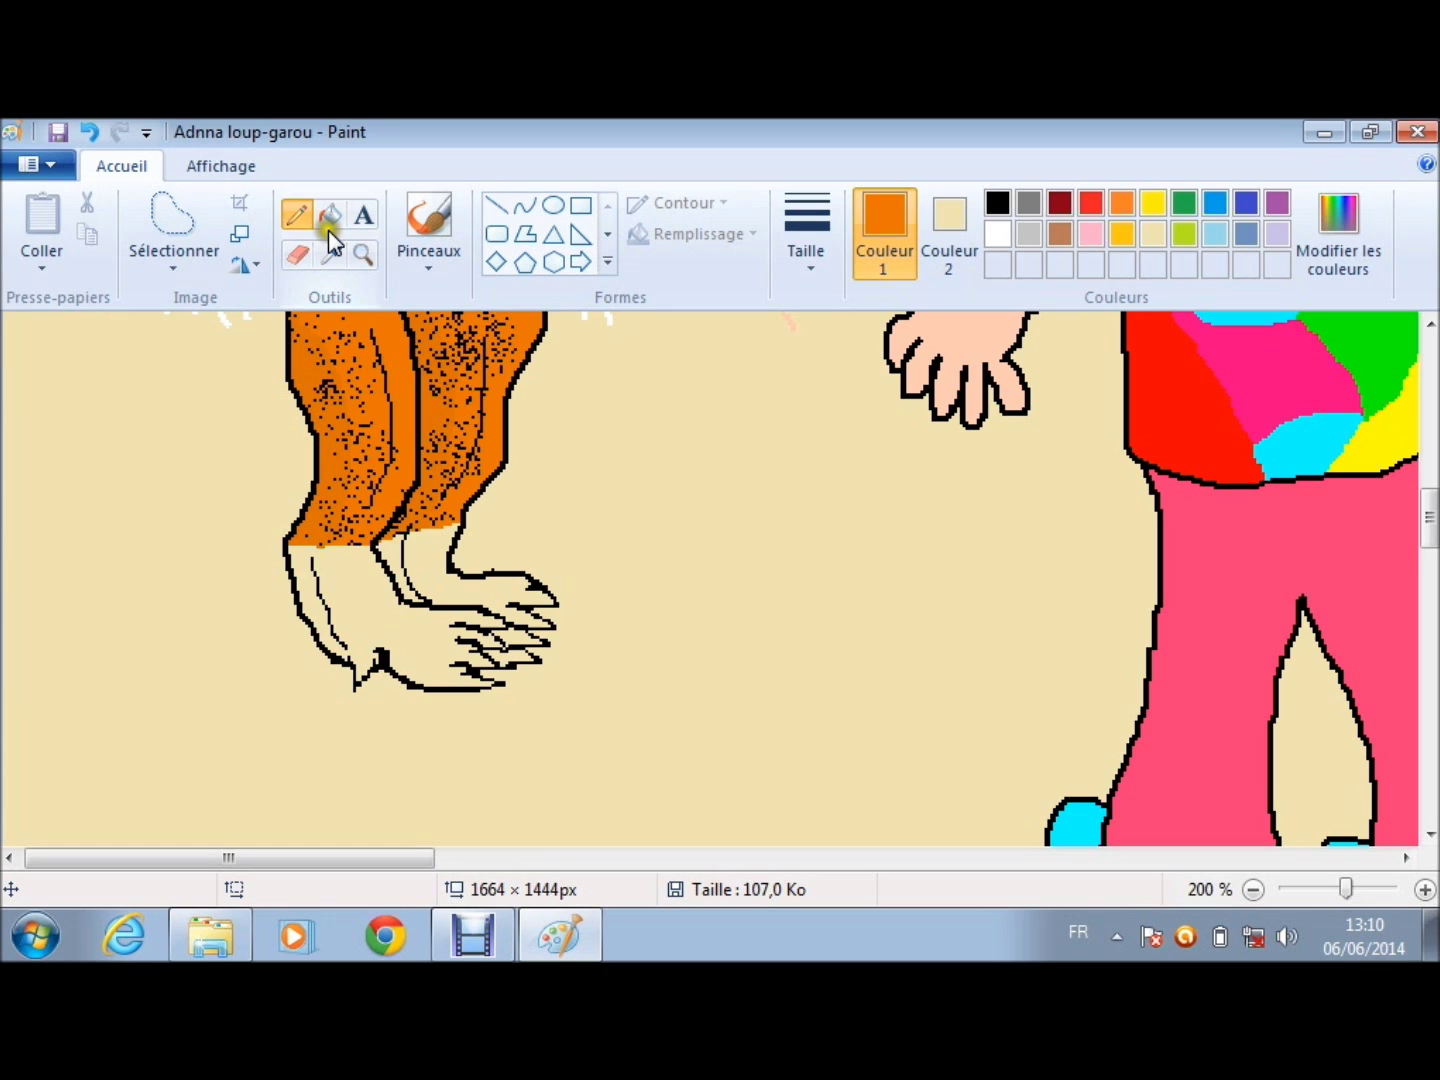
# Step: Fill the new feet and toe areas with the legs' orange
pyautogui.click(329, 216)
pyautogui.click(506, 643)
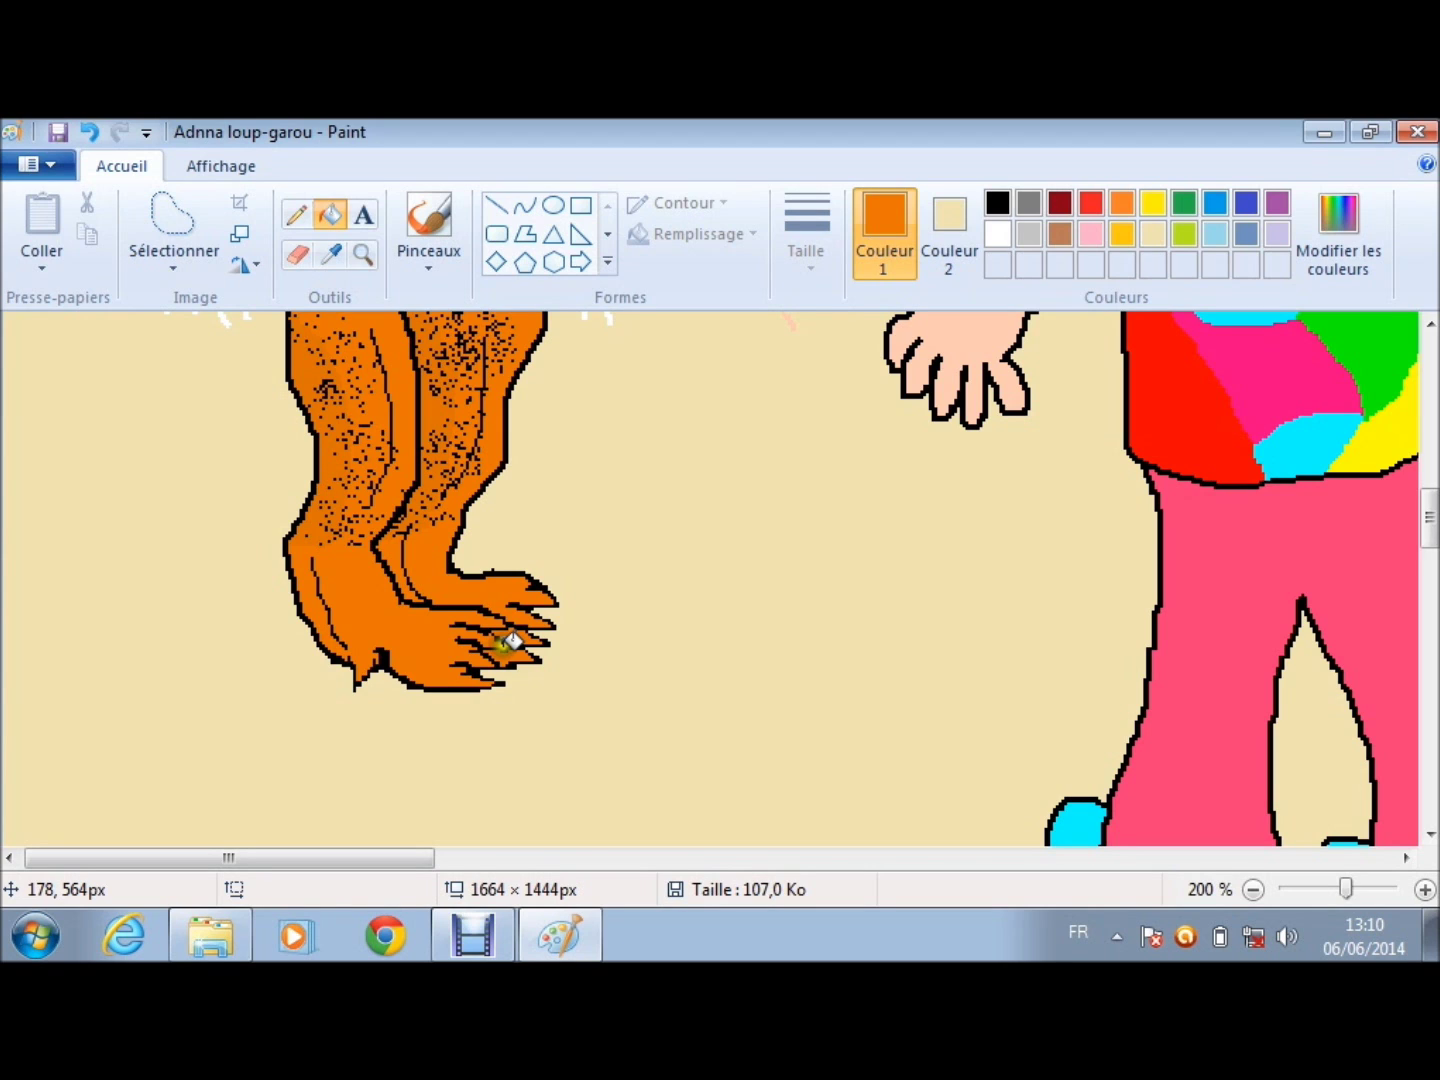
pyautogui.click(507, 642)
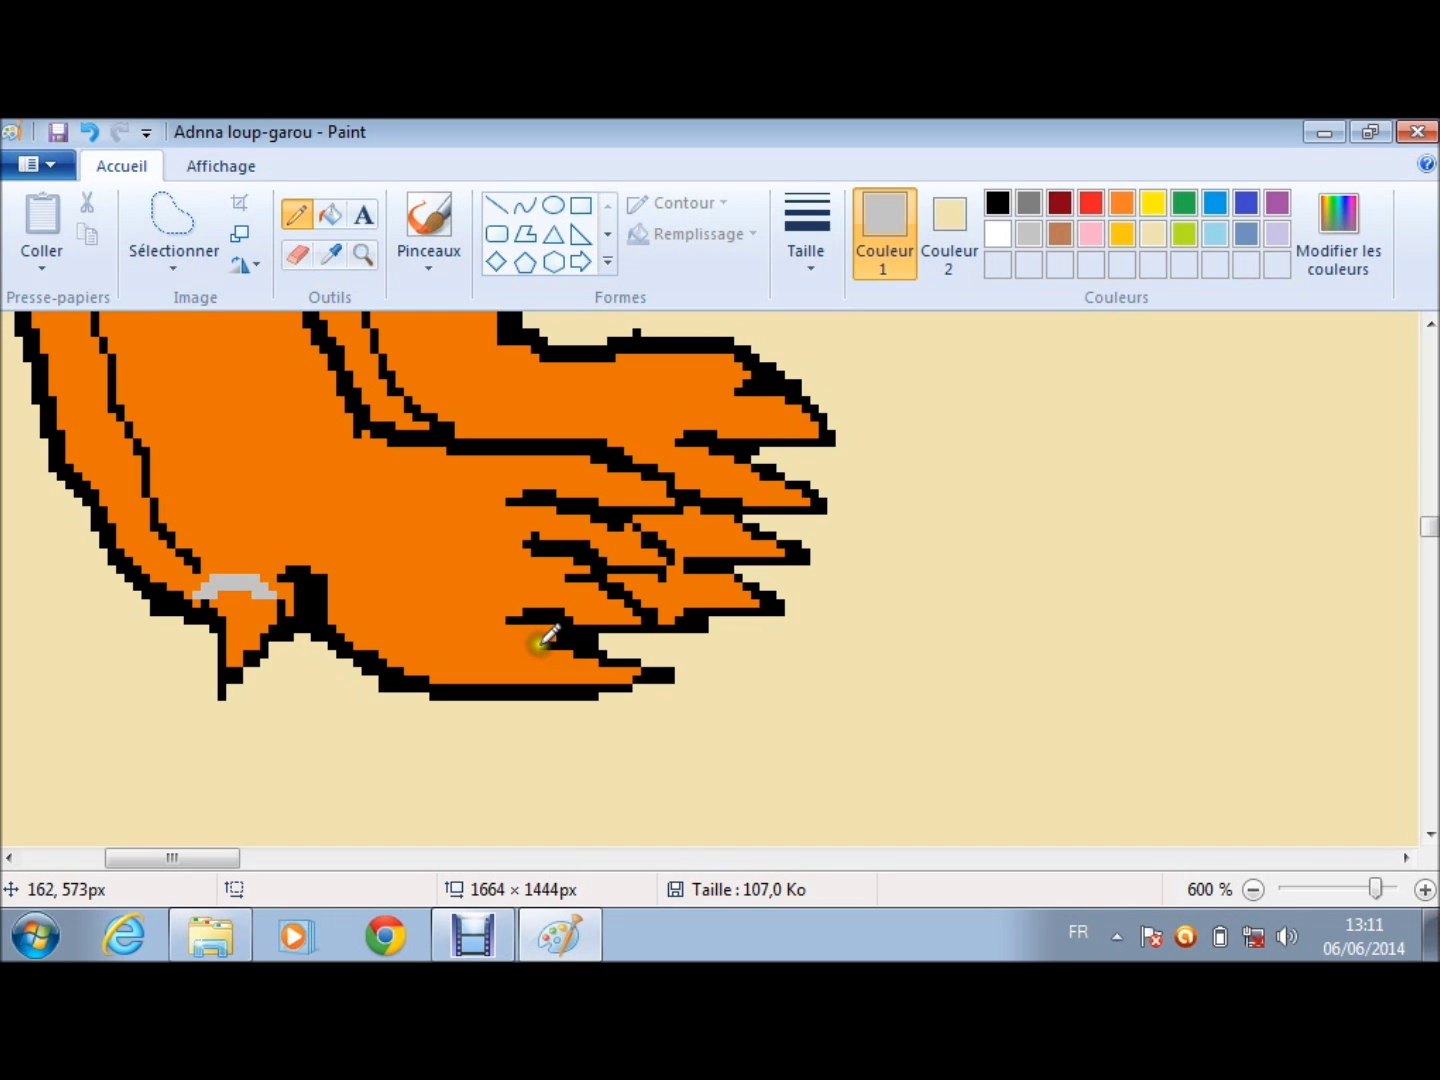
# Step: Draw grey pencil lines across each claw base, including the outer claws
pyautogui.moveTo(536, 675); pyautogui.dragTo(603, 470)
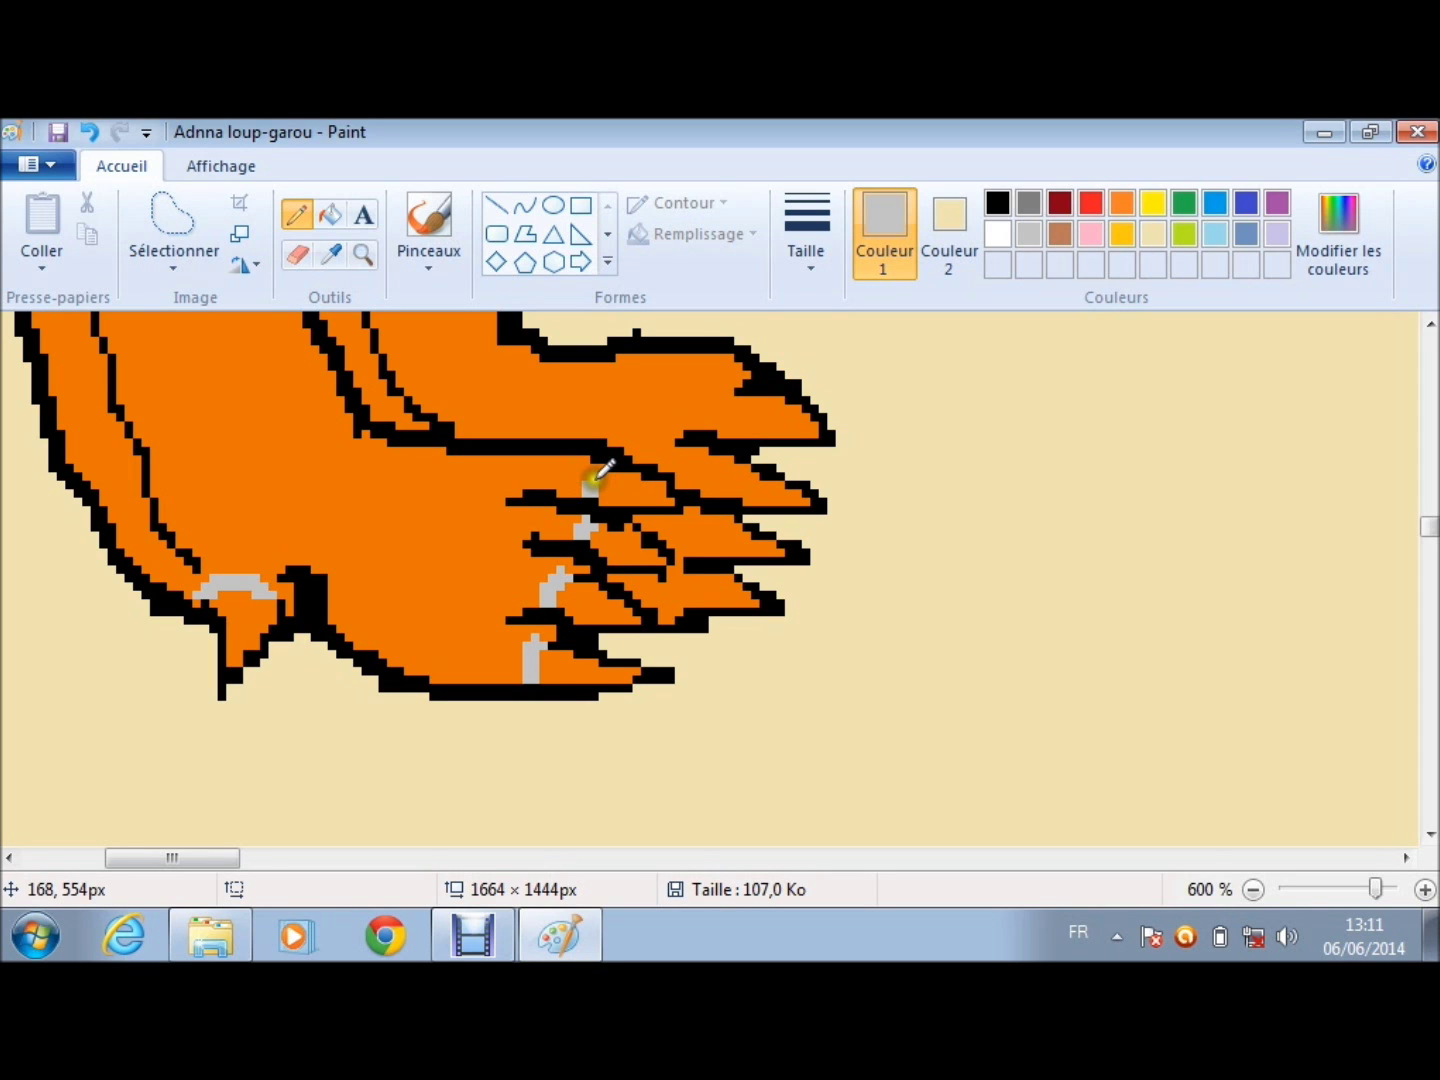
pyautogui.moveTo(602, 462); pyautogui.dragTo(591, 492)
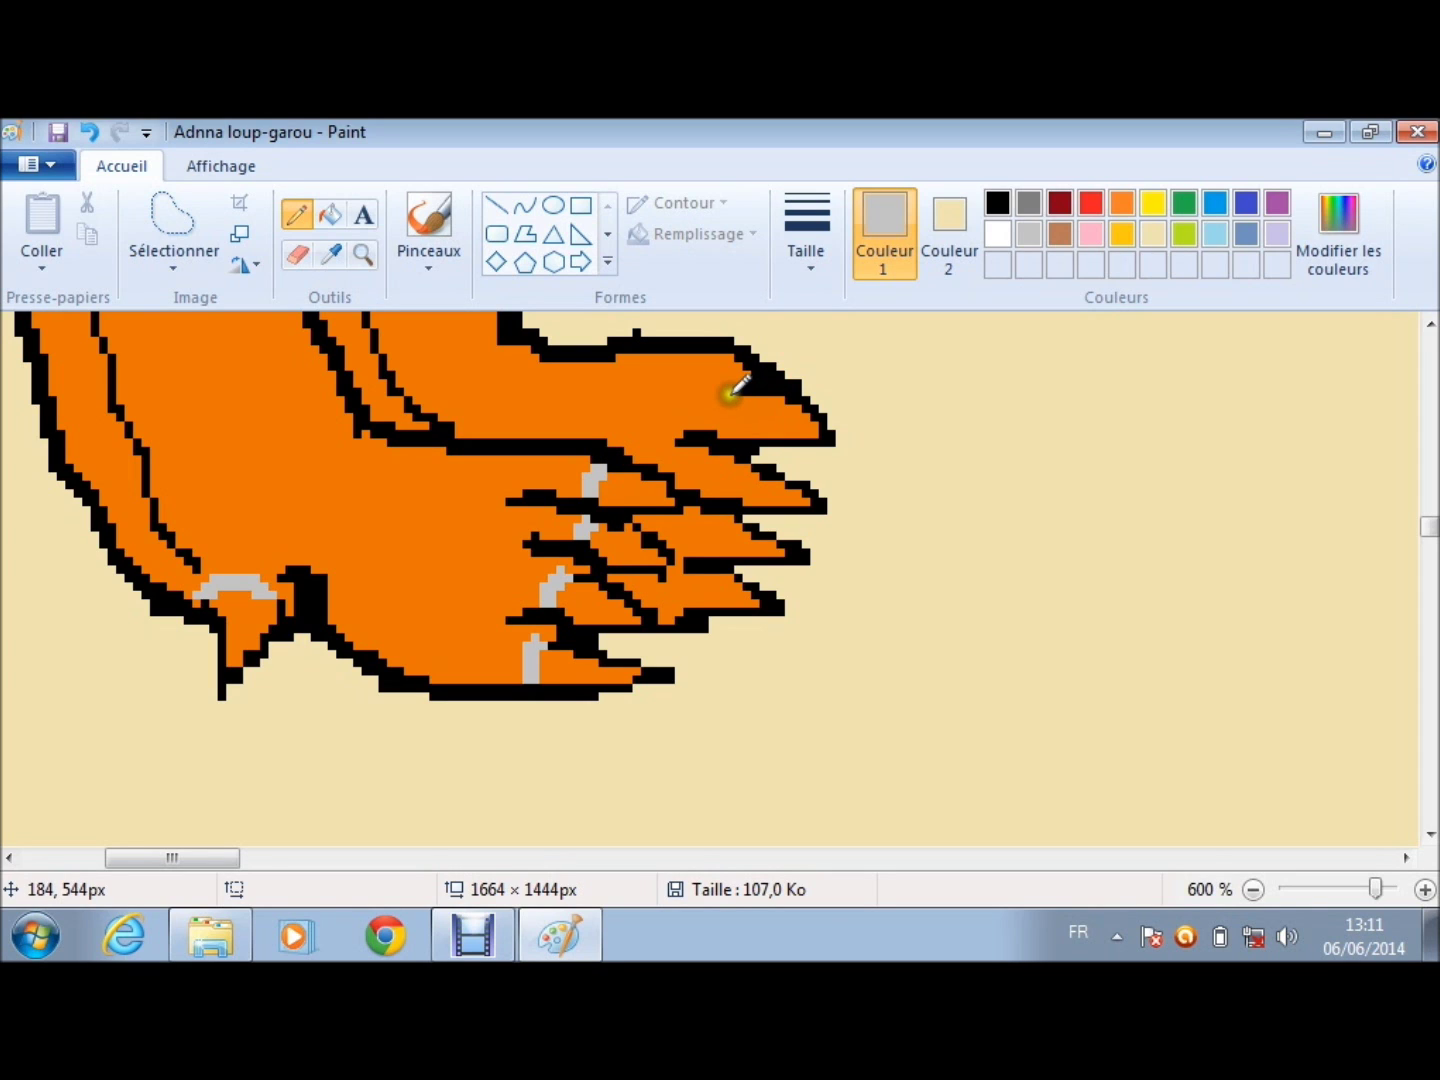
pyautogui.moveTo(737, 382); pyautogui.dragTo(706, 473)
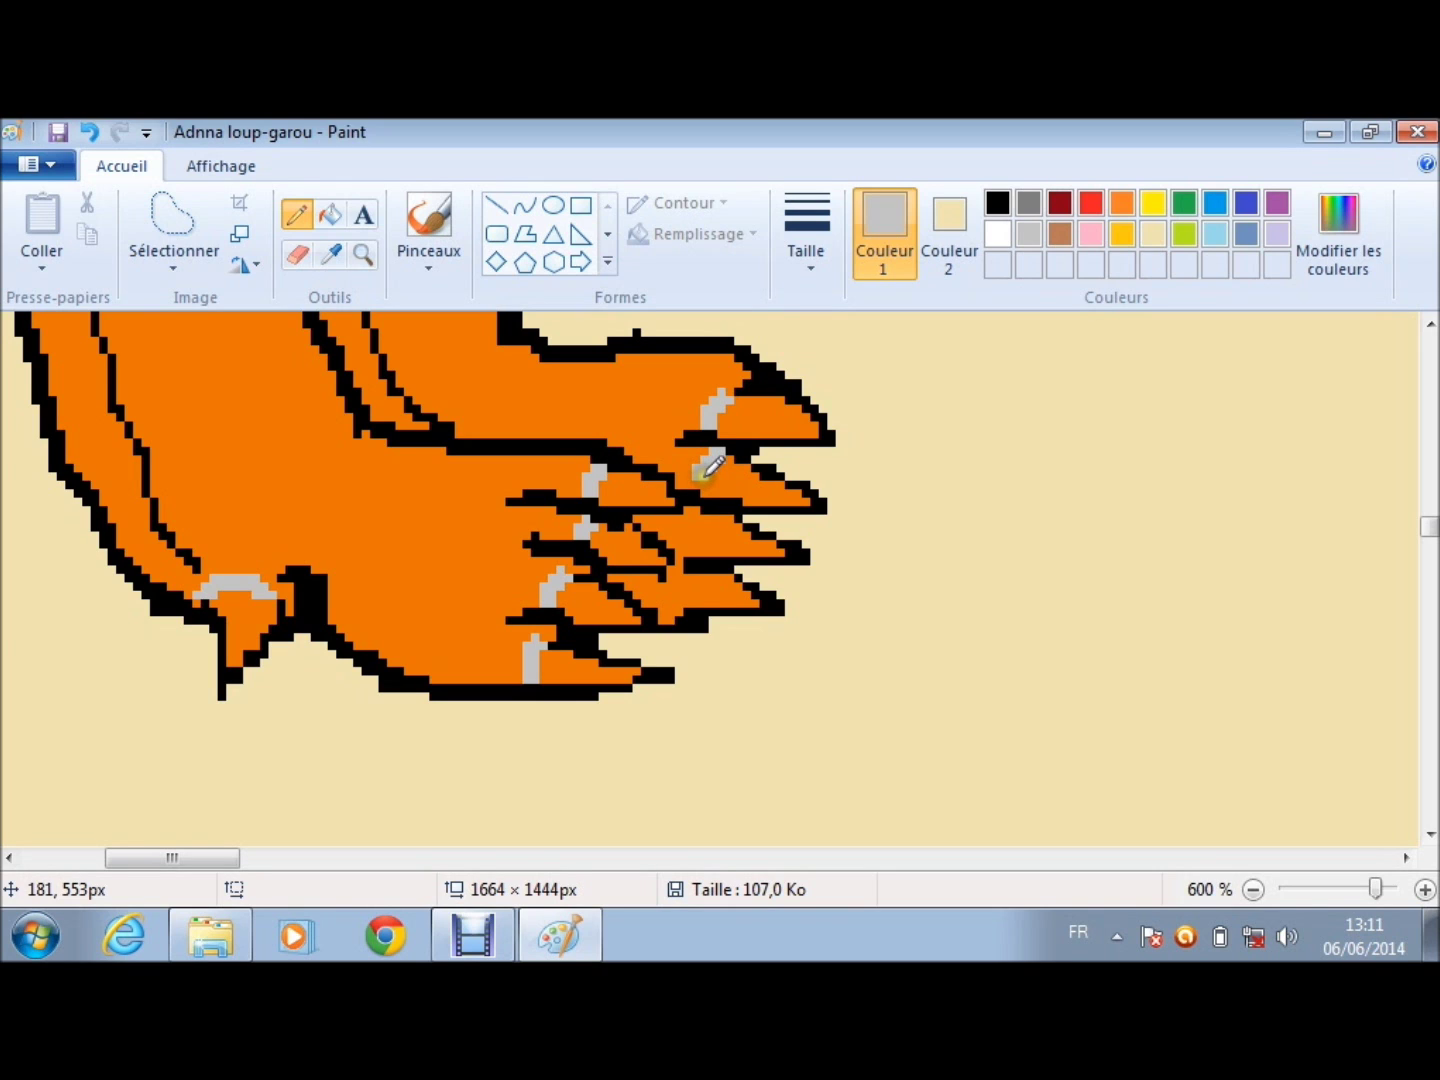
pyautogui.moveTo(705, 466); pyautogui.dragTo(706, 470)
pyautogui.moveTo(709, 470); pyautogui.dragTo(683, 605)
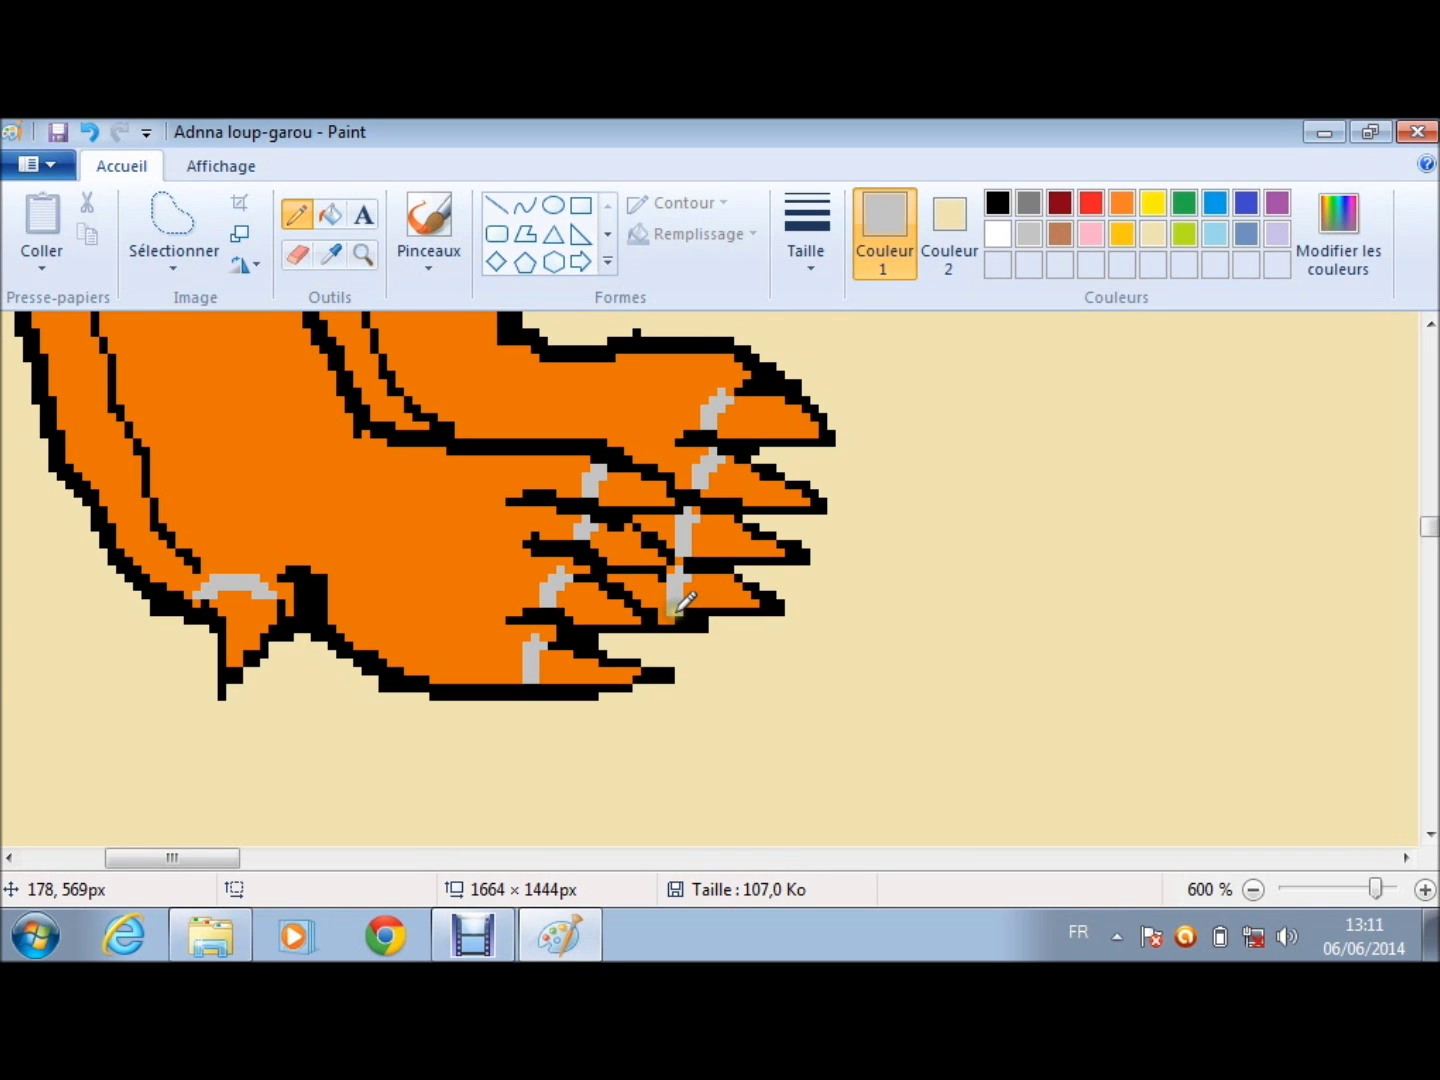
# Step: Fill the lower claw tips light grey and the outer claws darker grey
pyautogui.click(248, 613)
pyautogui.click(579, 670)
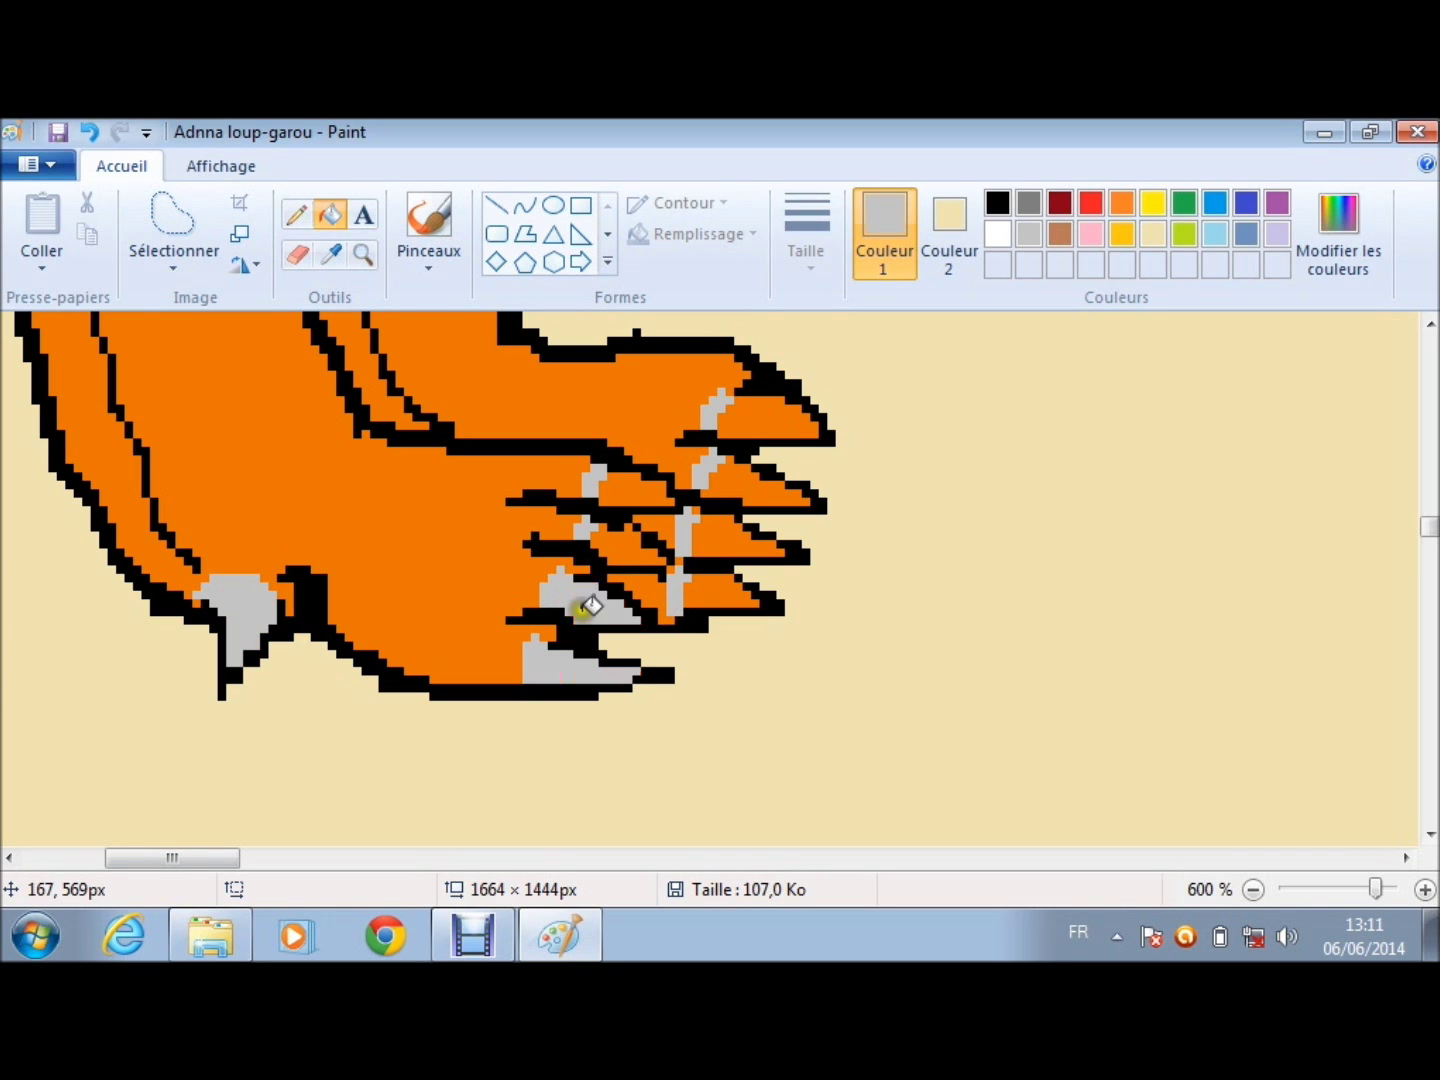
pyautogui.click(585, 608)
pyautogui.click(599, 565)
pyautogui.click(619, 552)
pyautogui.click(630, 489)
pyautogui.click(743, 481)
pyautogui.click(754, 418)
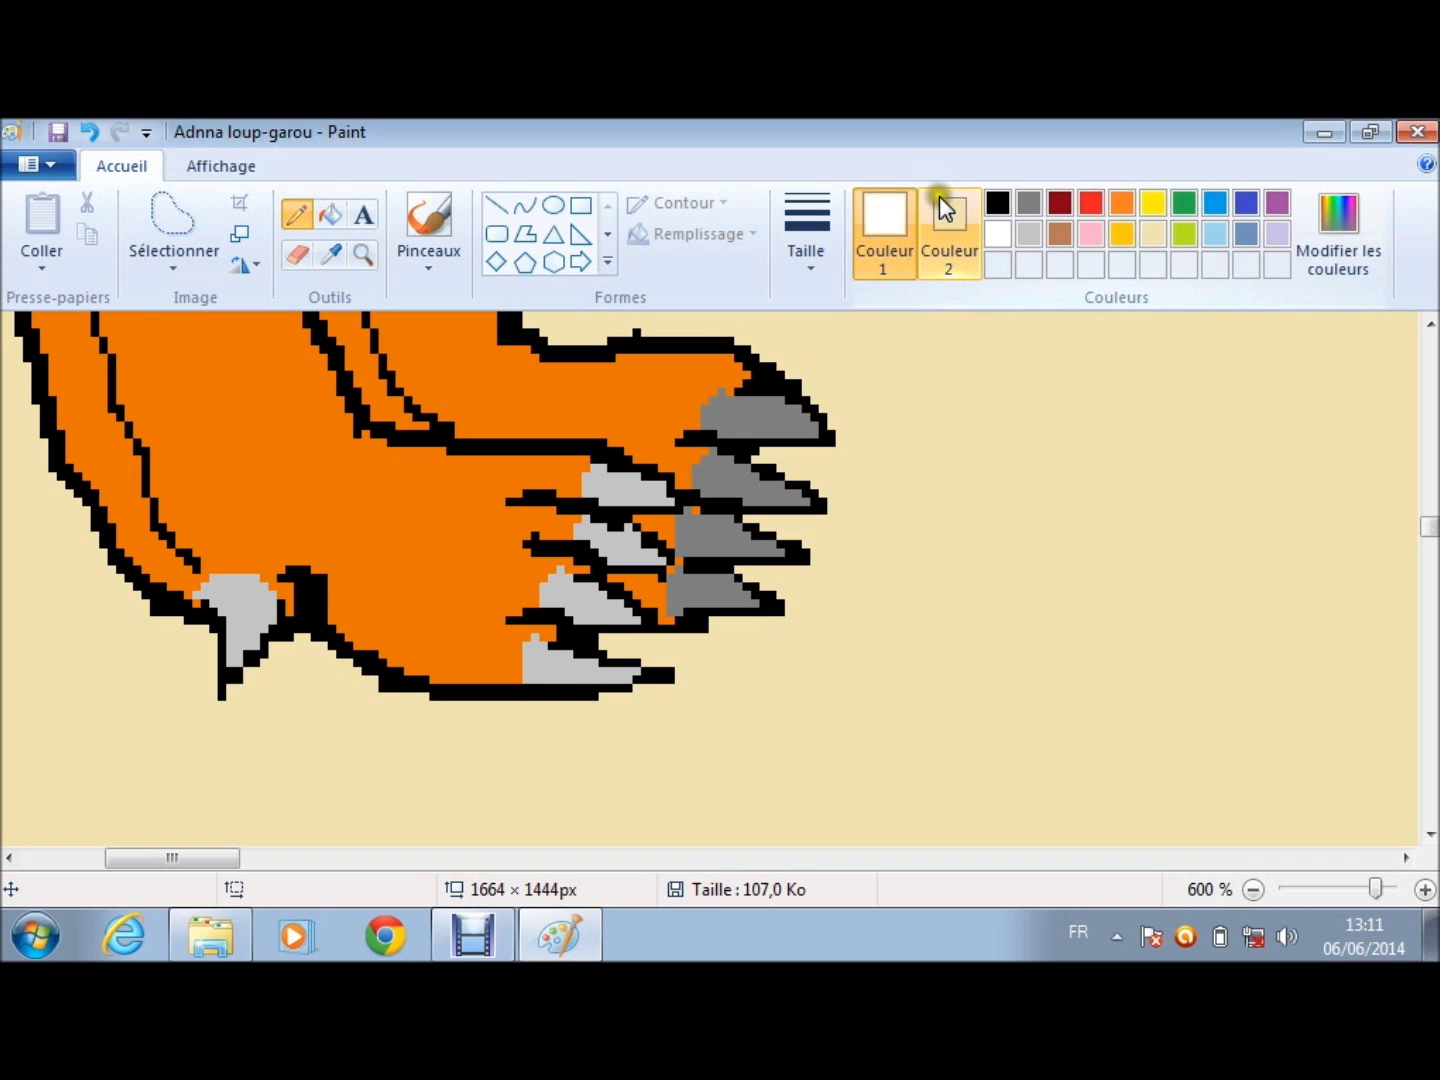
# Step: Choose a thin line size for white highlights on the grey claws
pyautogui.click(806, 220)
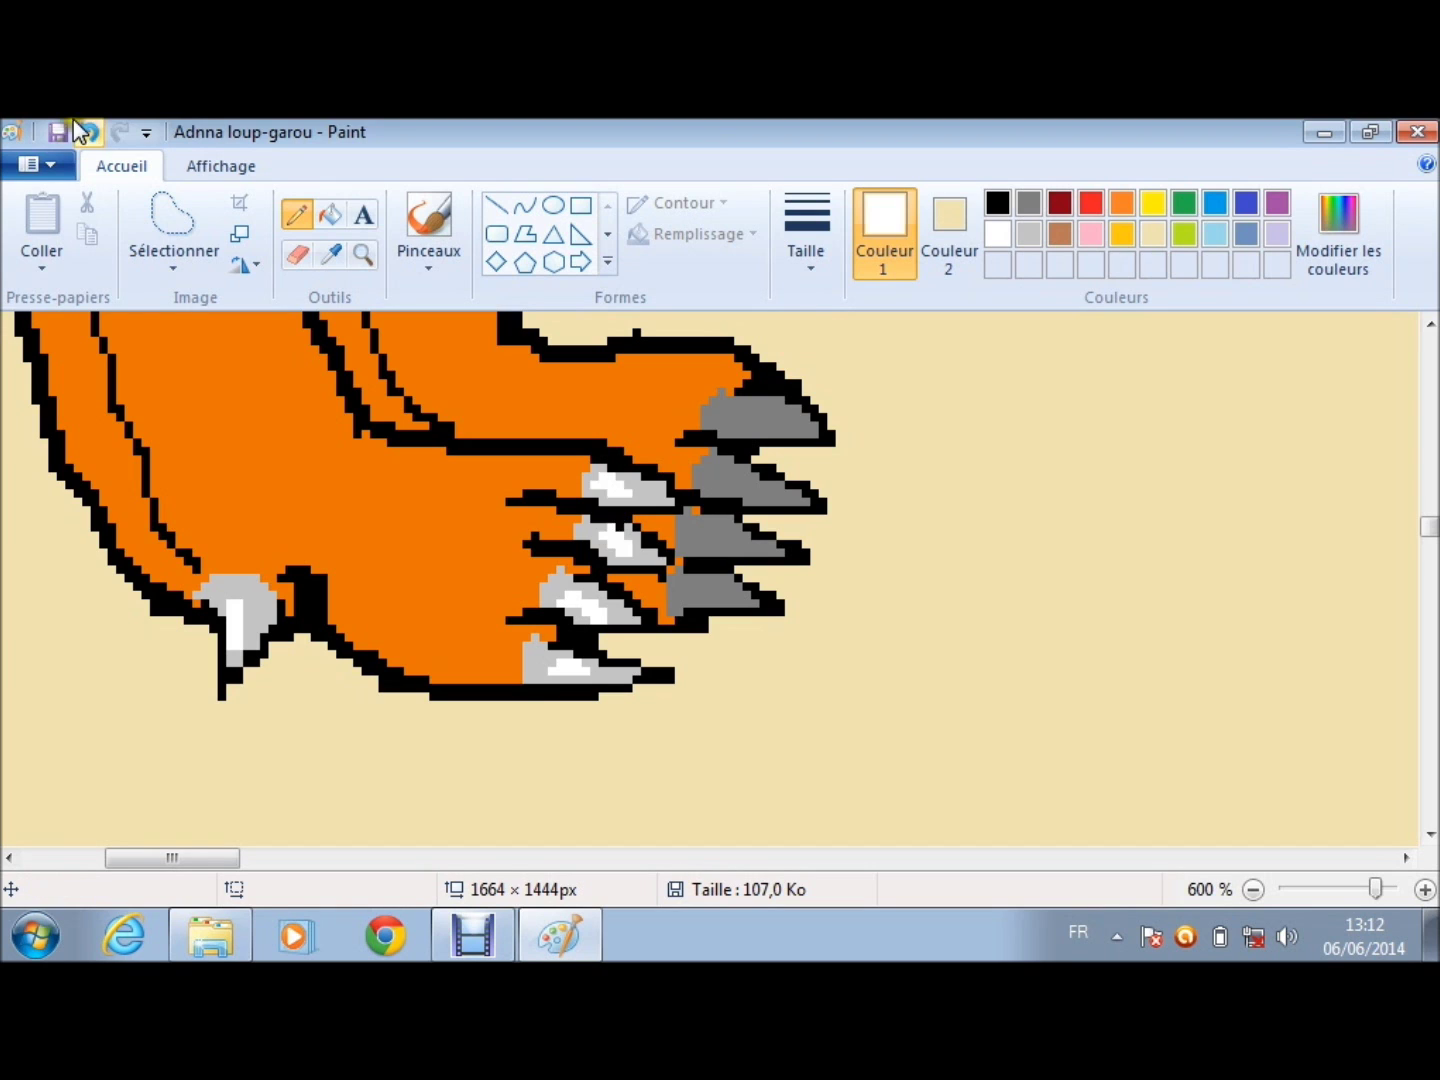
pyautogui.click(808, 270)
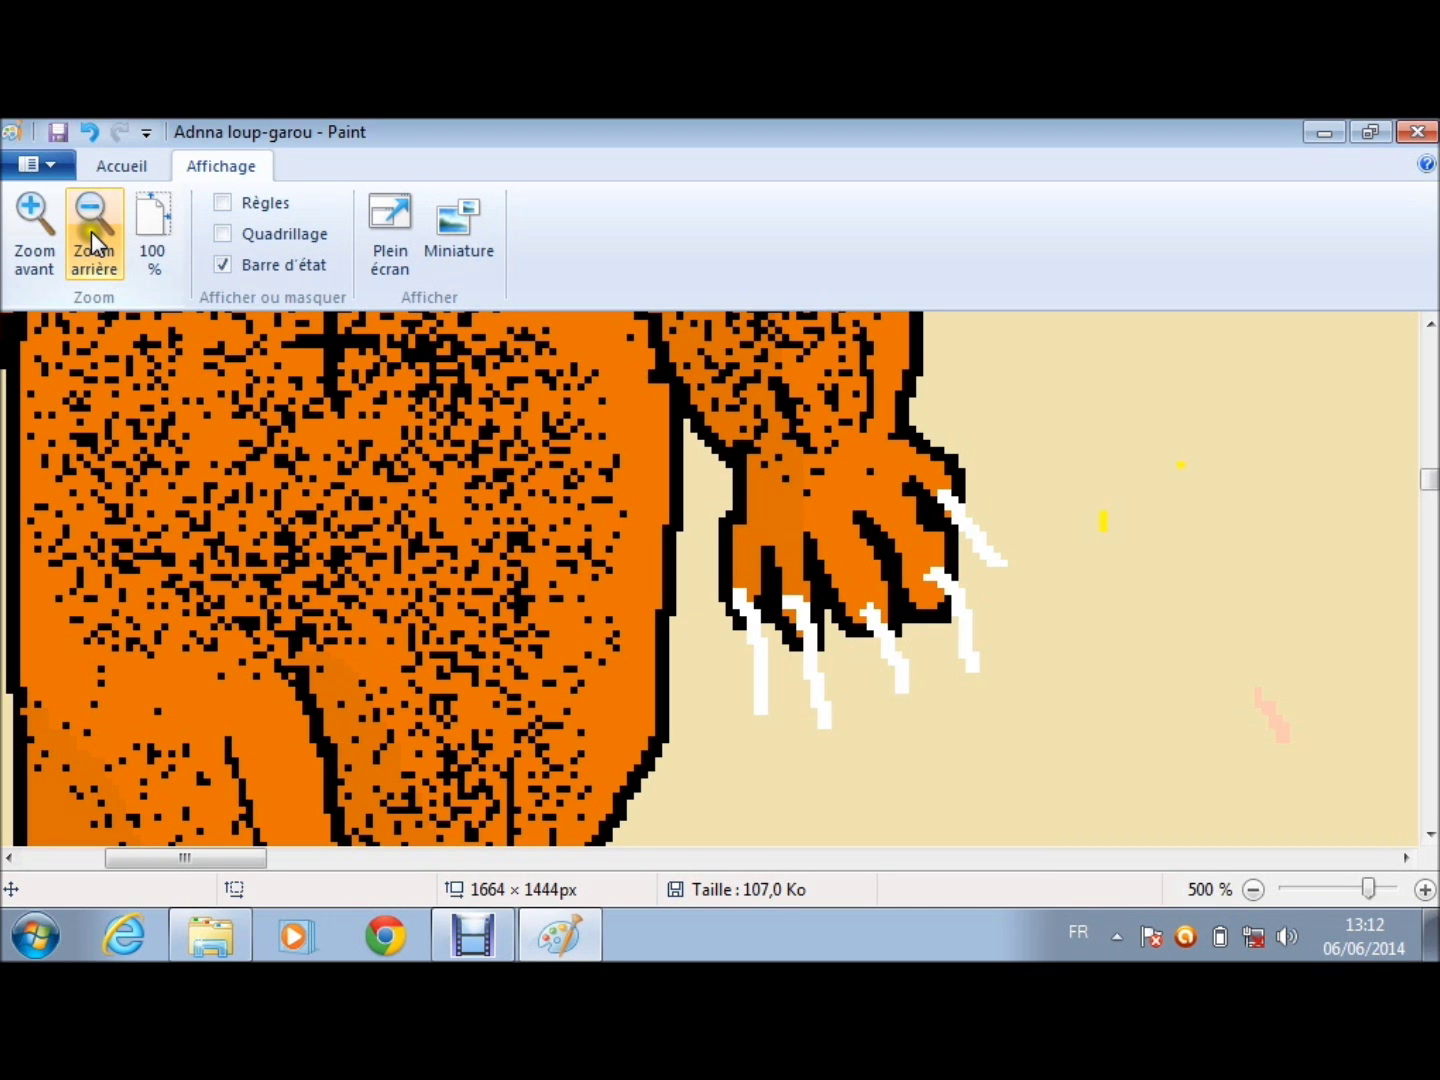
# Step: Zoom out to 25% to show the werewolf beside the eight girl poses
pyautogui.click(92, 230)
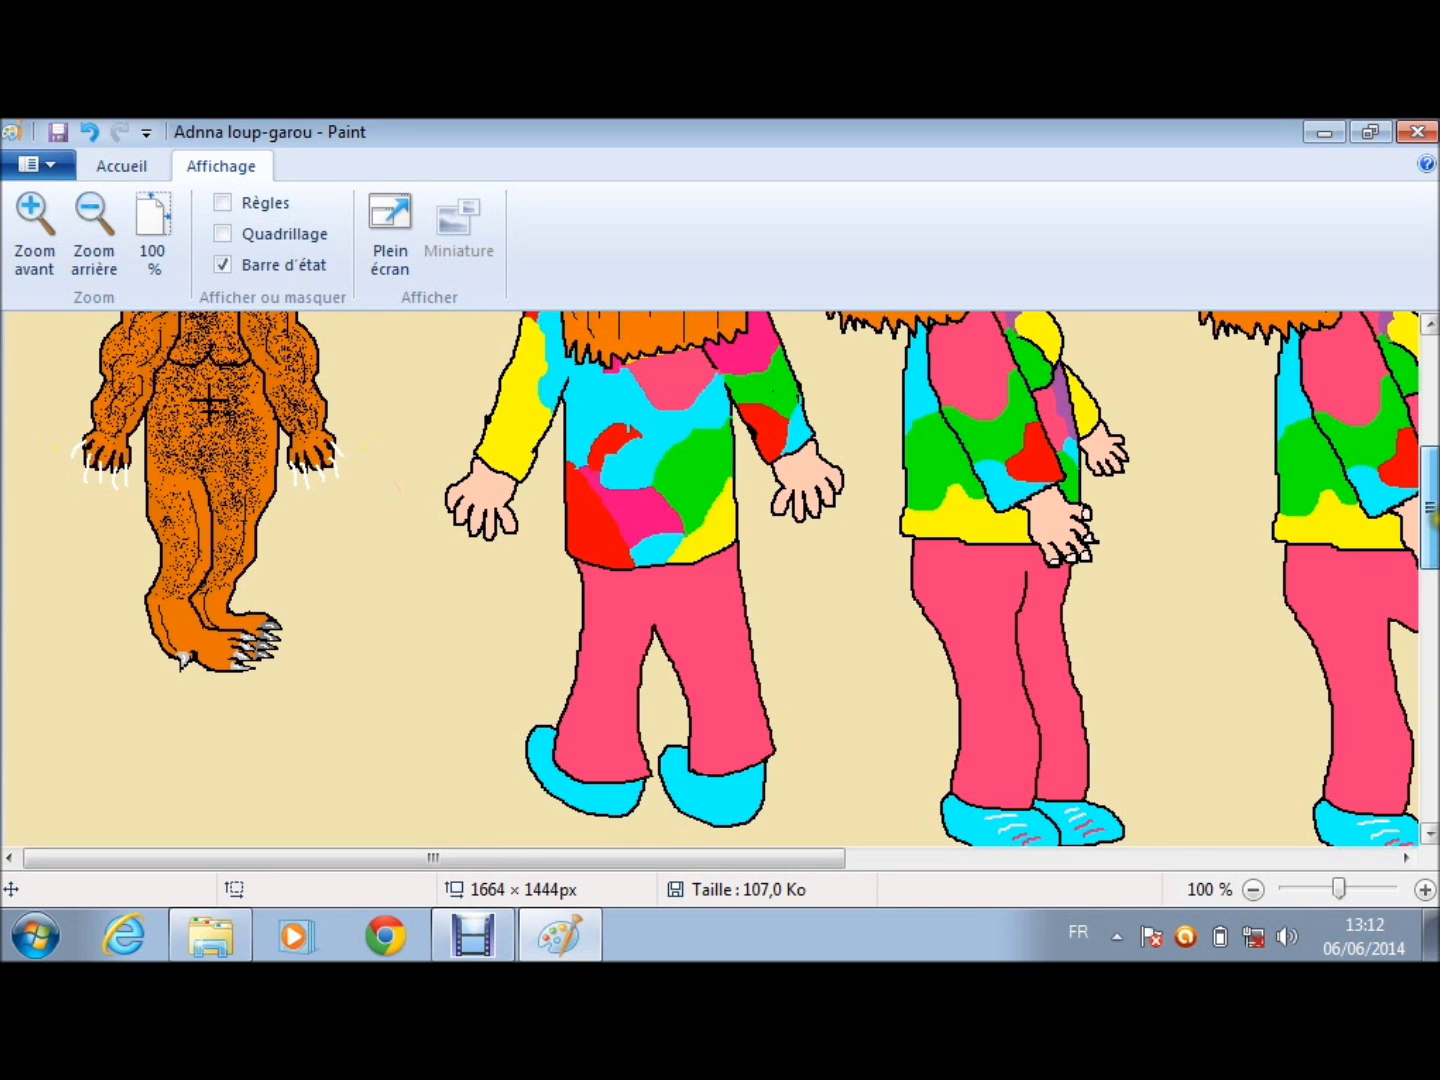
pyautogui.scroll(3, 720, 563)
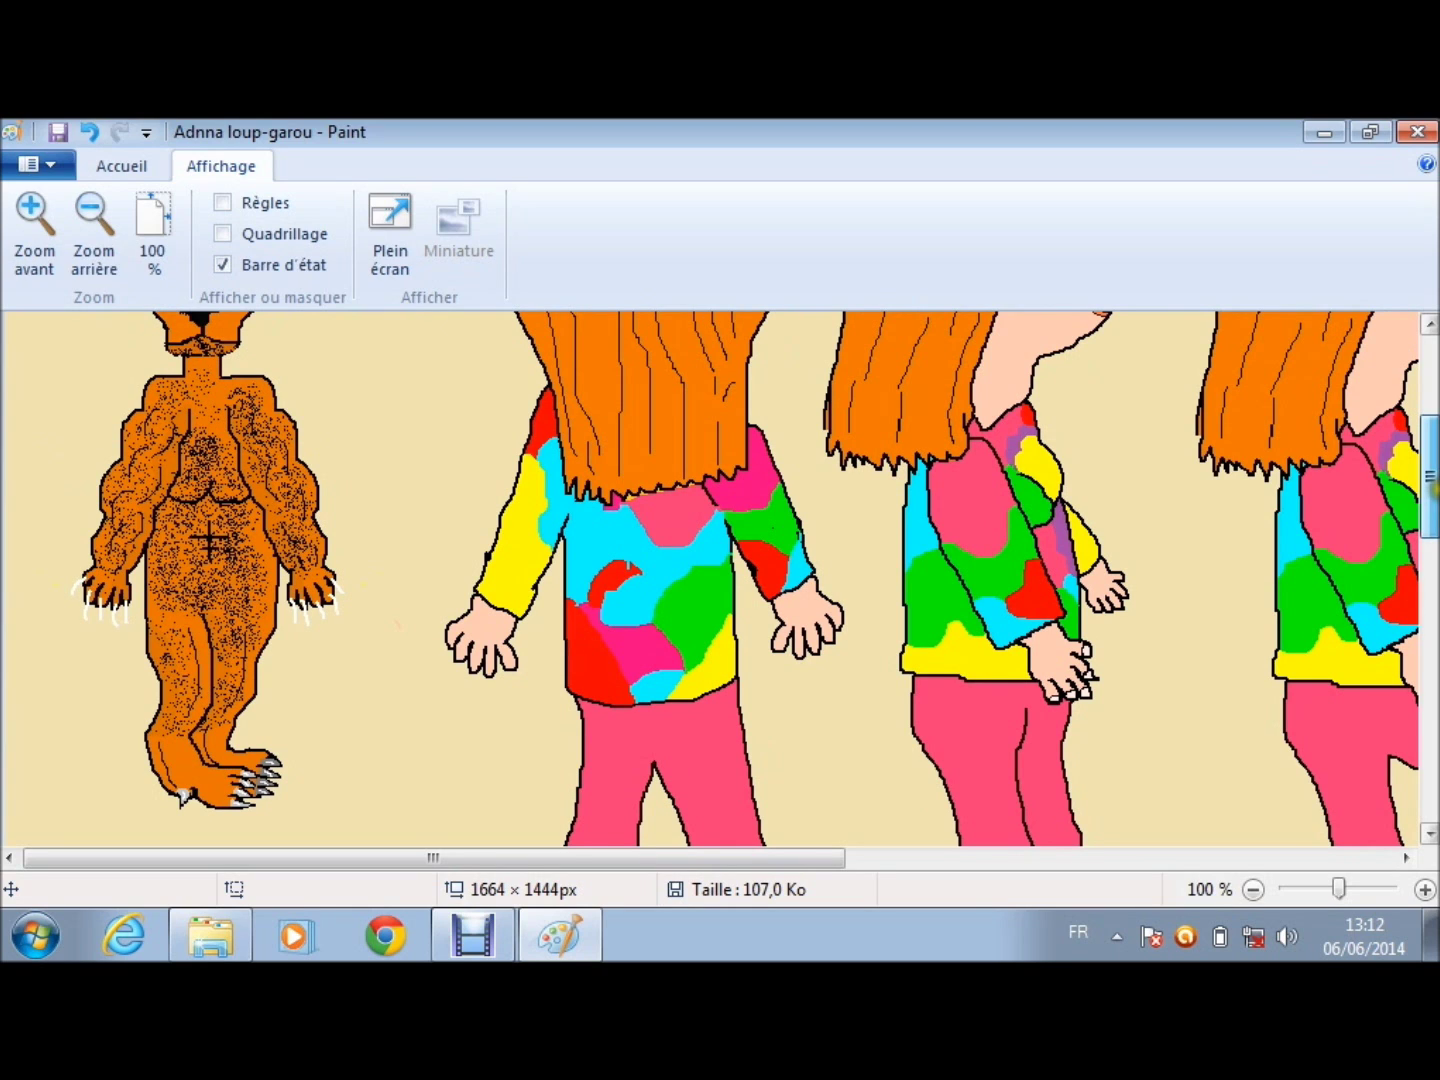
pyautogui.scroll(1, 220, 594)
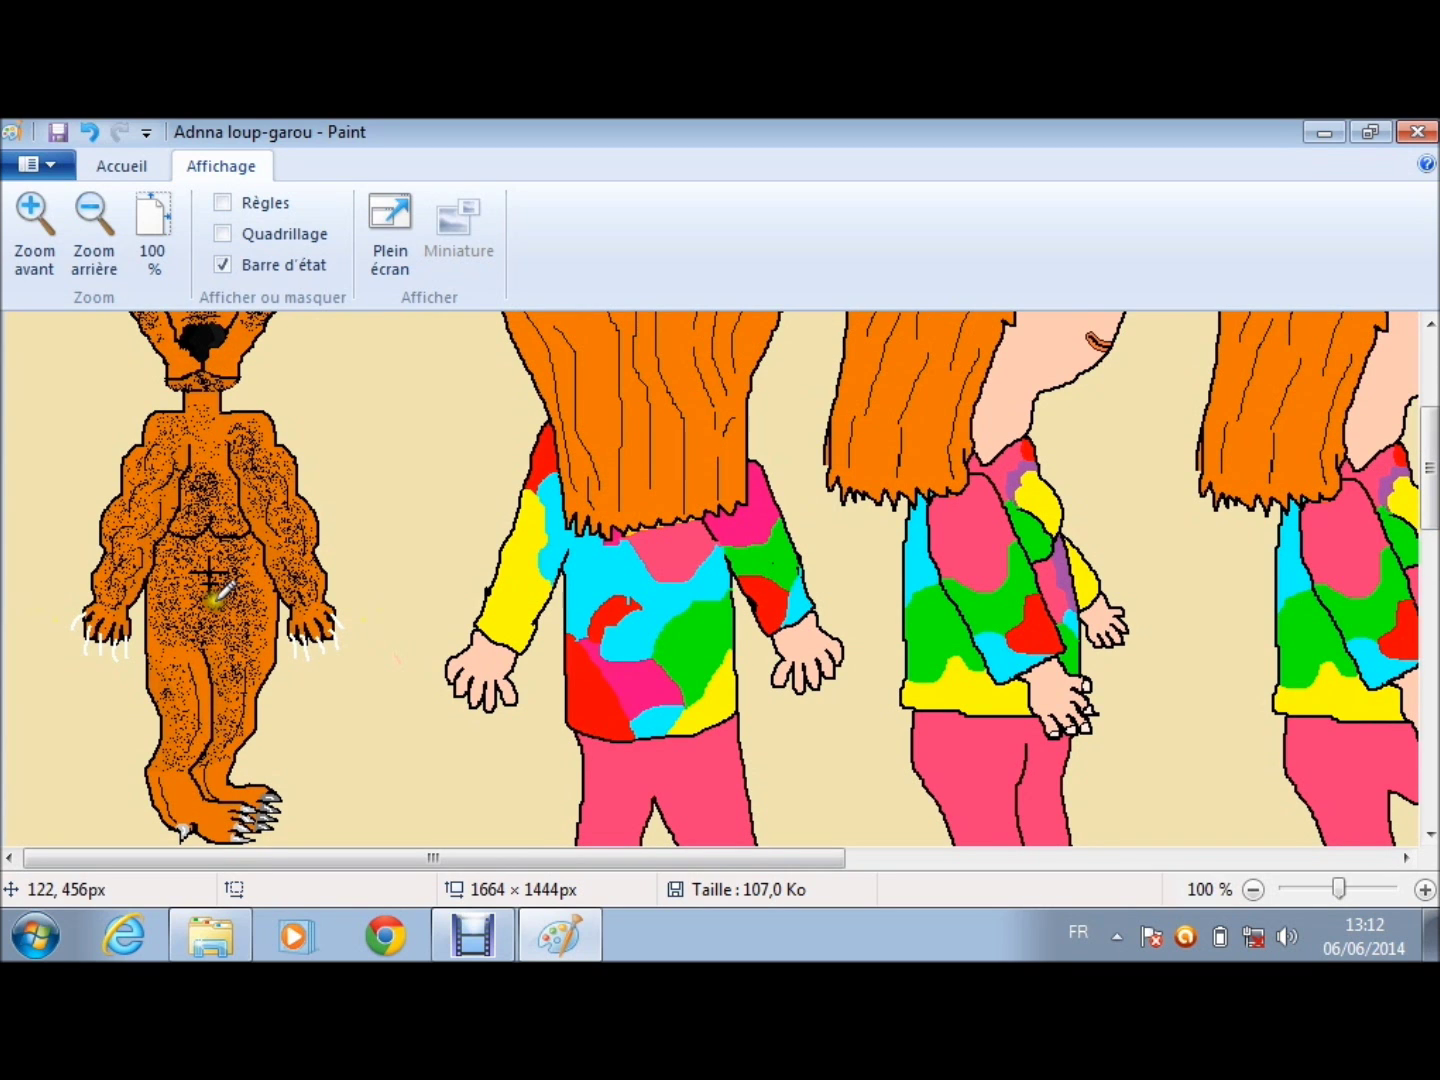
pyautogui.hotkey('alt', 'a')
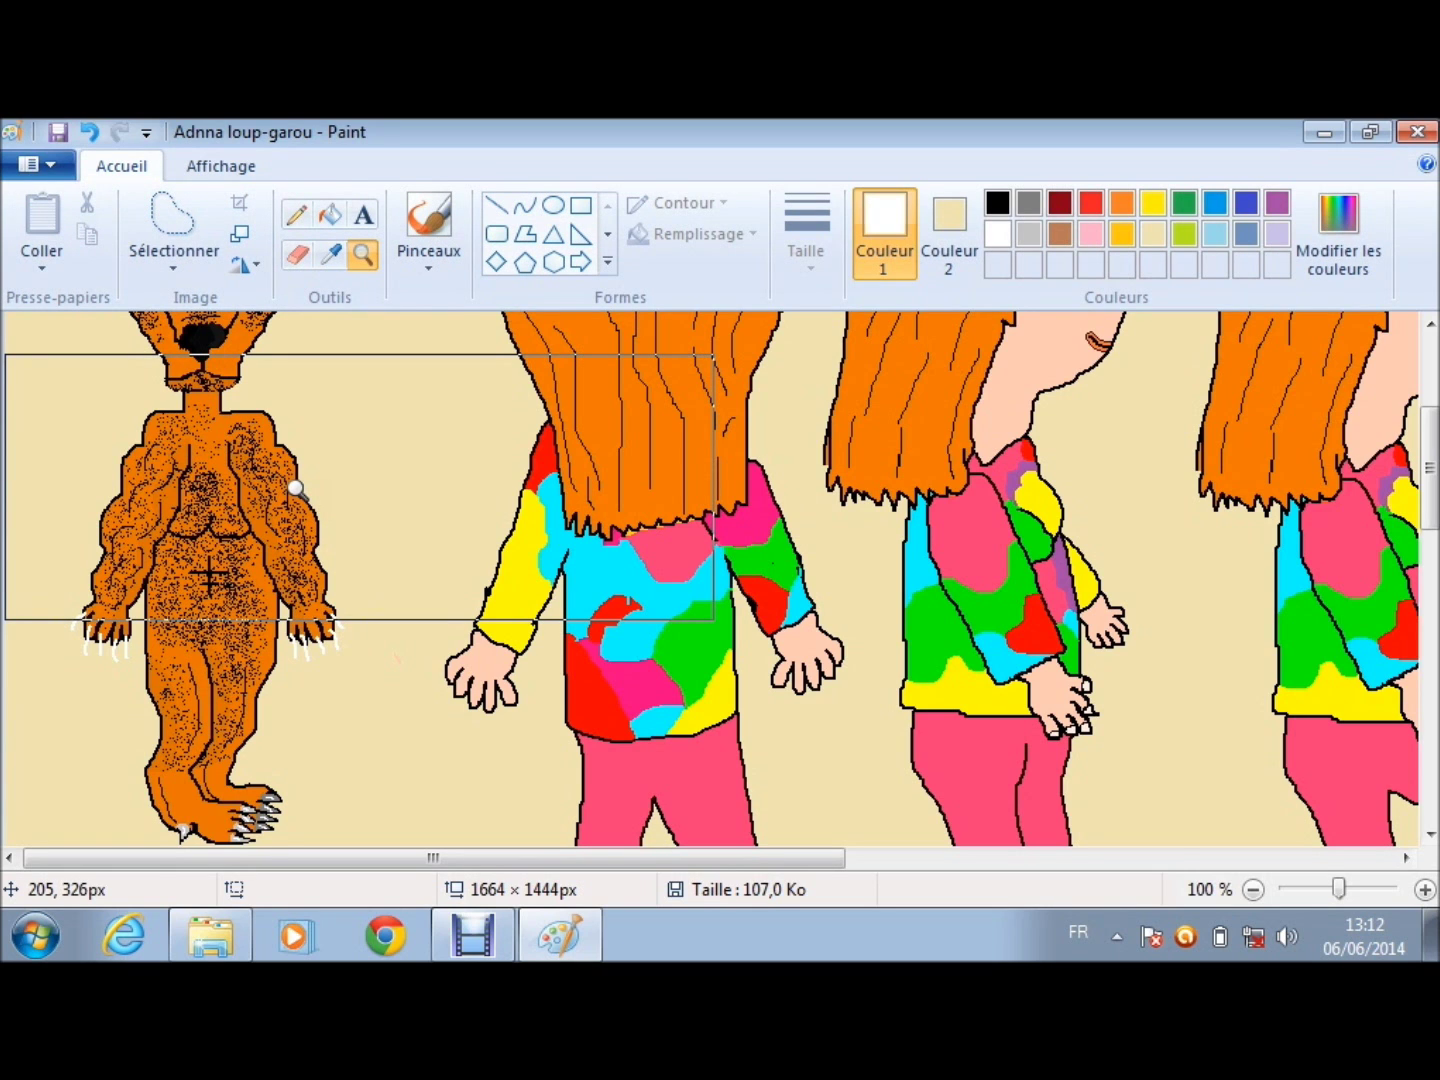
pyautogui.moveTo(1429, 461); pyautogui.dragTo(1431, 411)
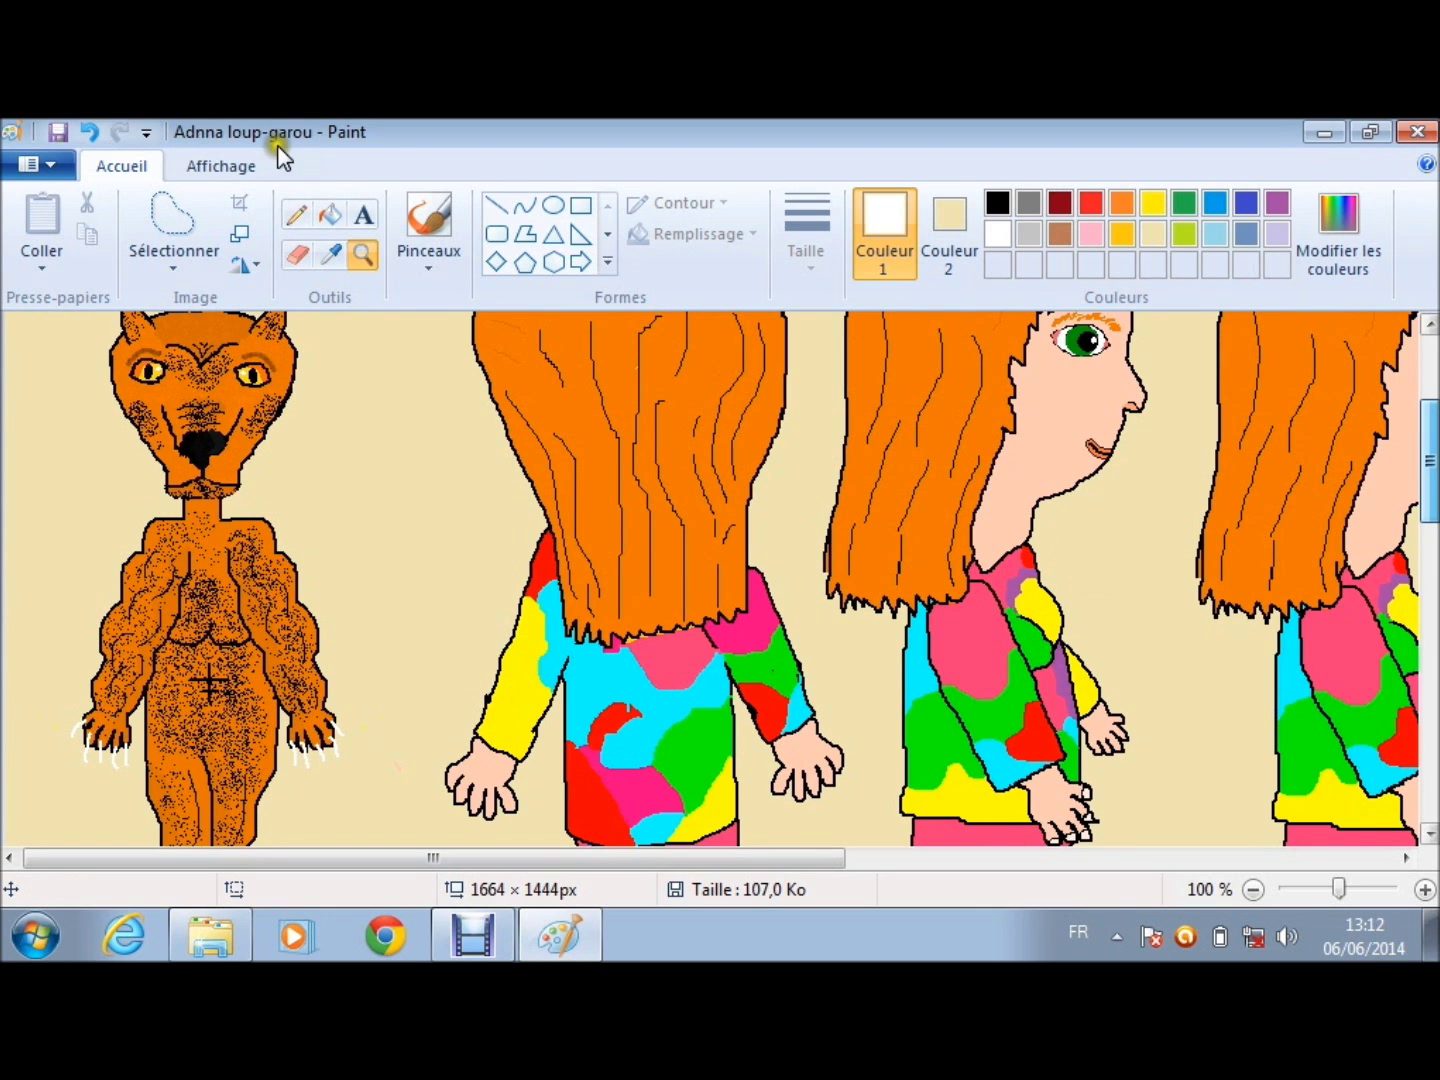
pyautogui.scroll(-1, 356, 124)
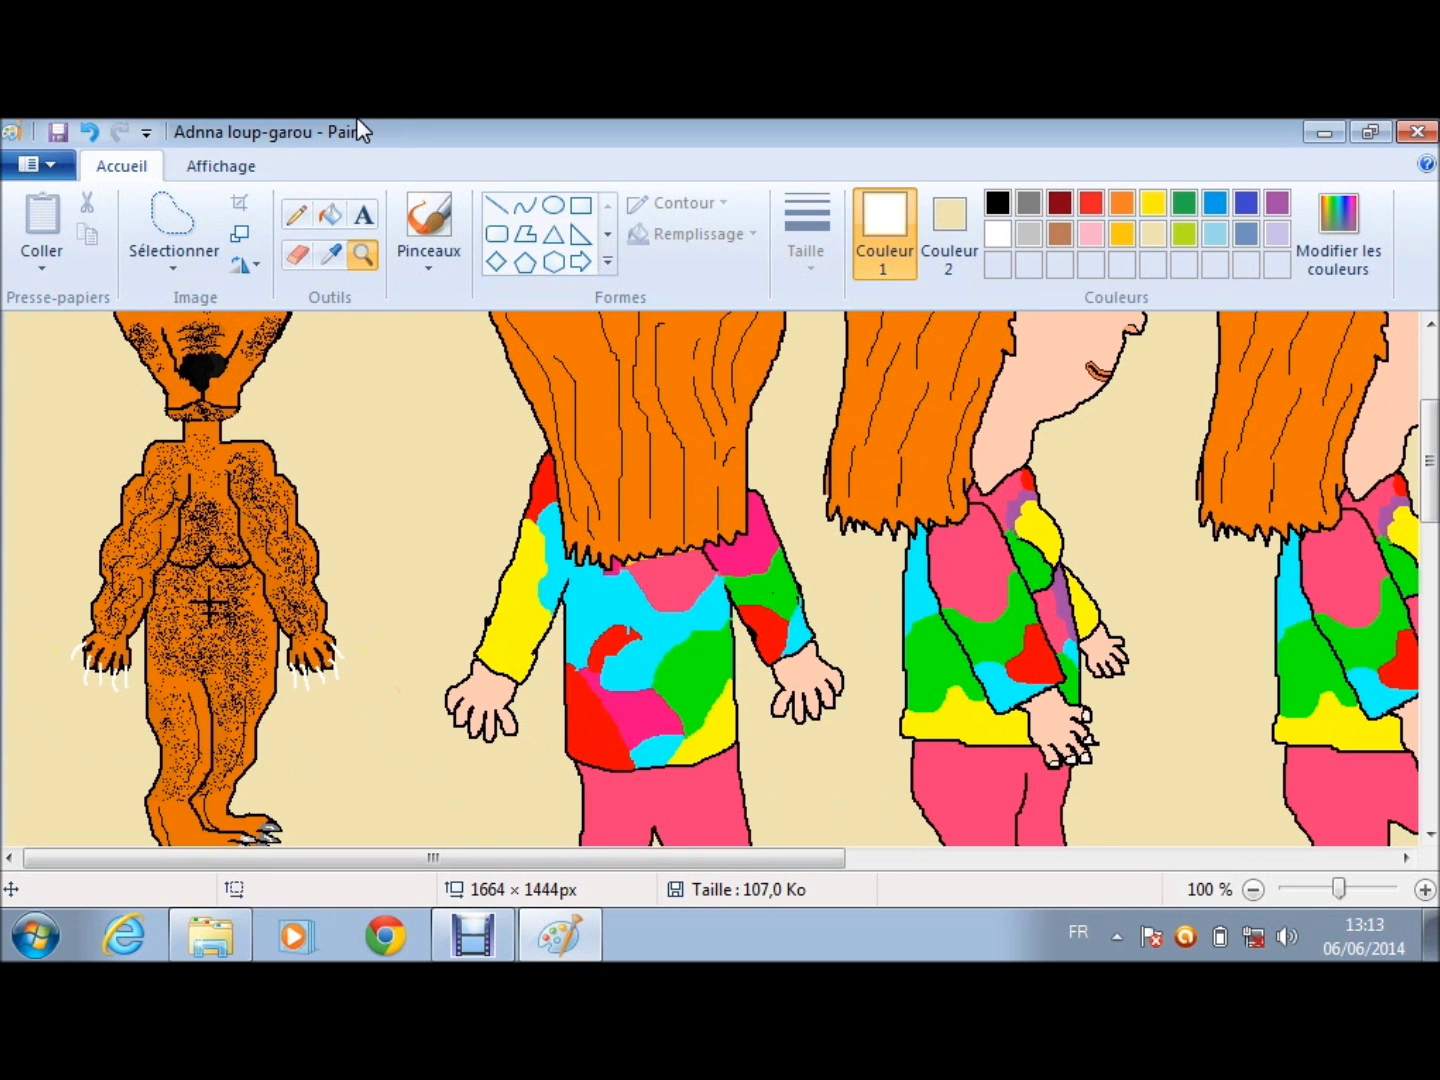
pyautogui.moveTo(1429, 473); pyautogui.dragTo(1428, 439)
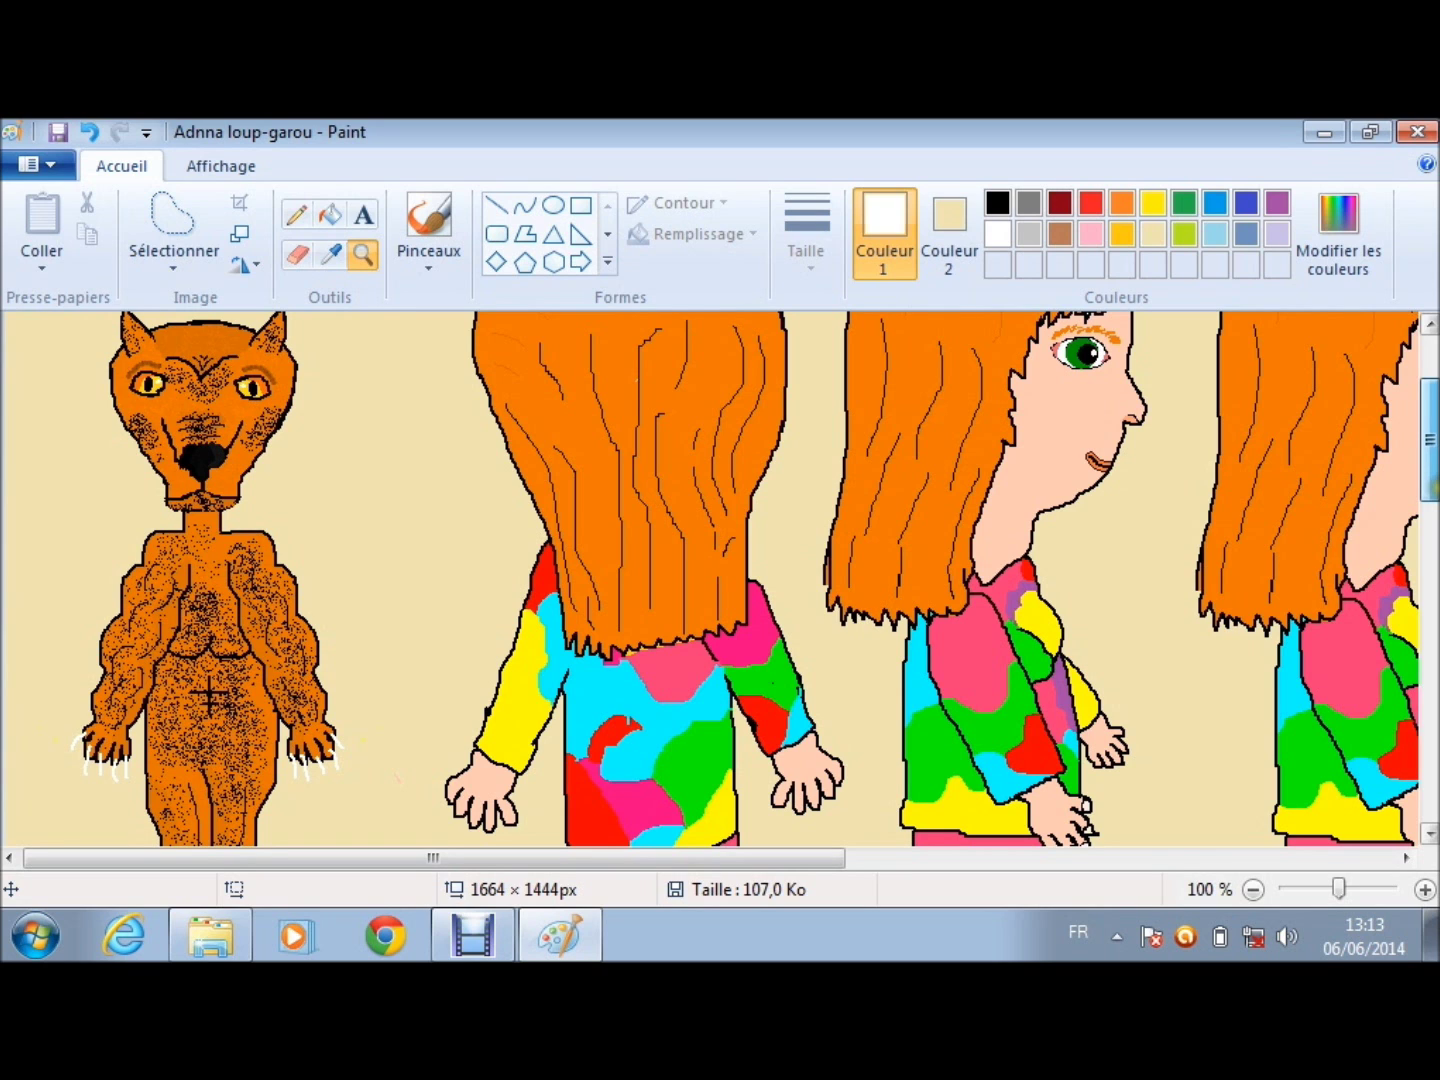
pyautogui.scroll(-3, 225, 675)
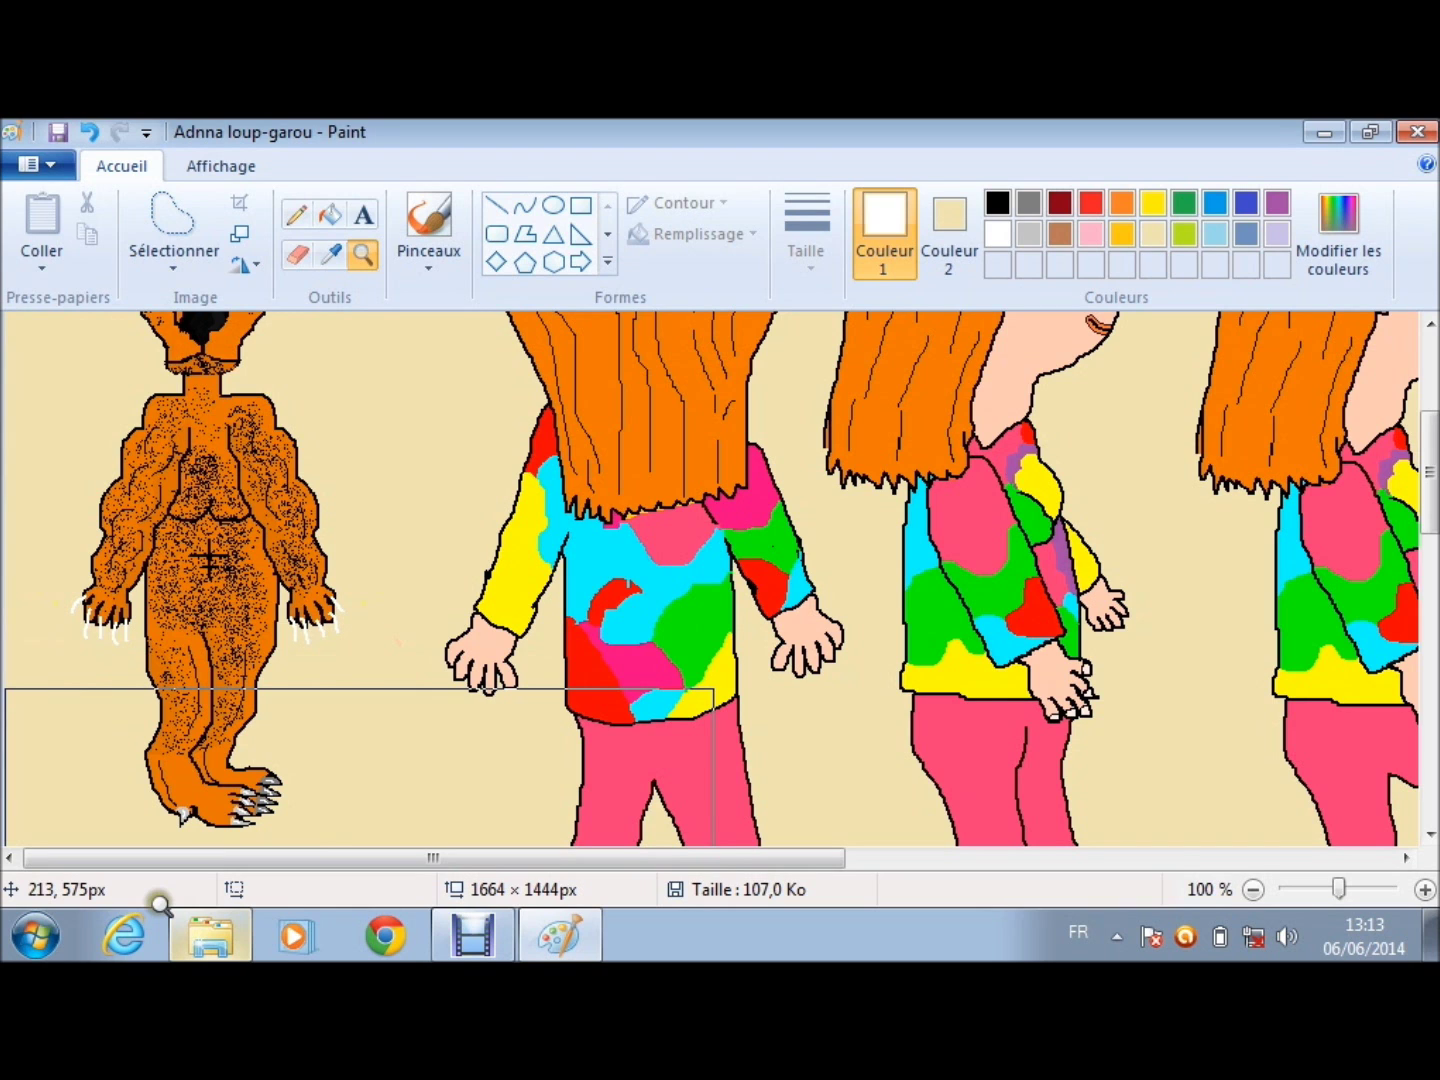
pyautogui.scroll(3, 675, 562)
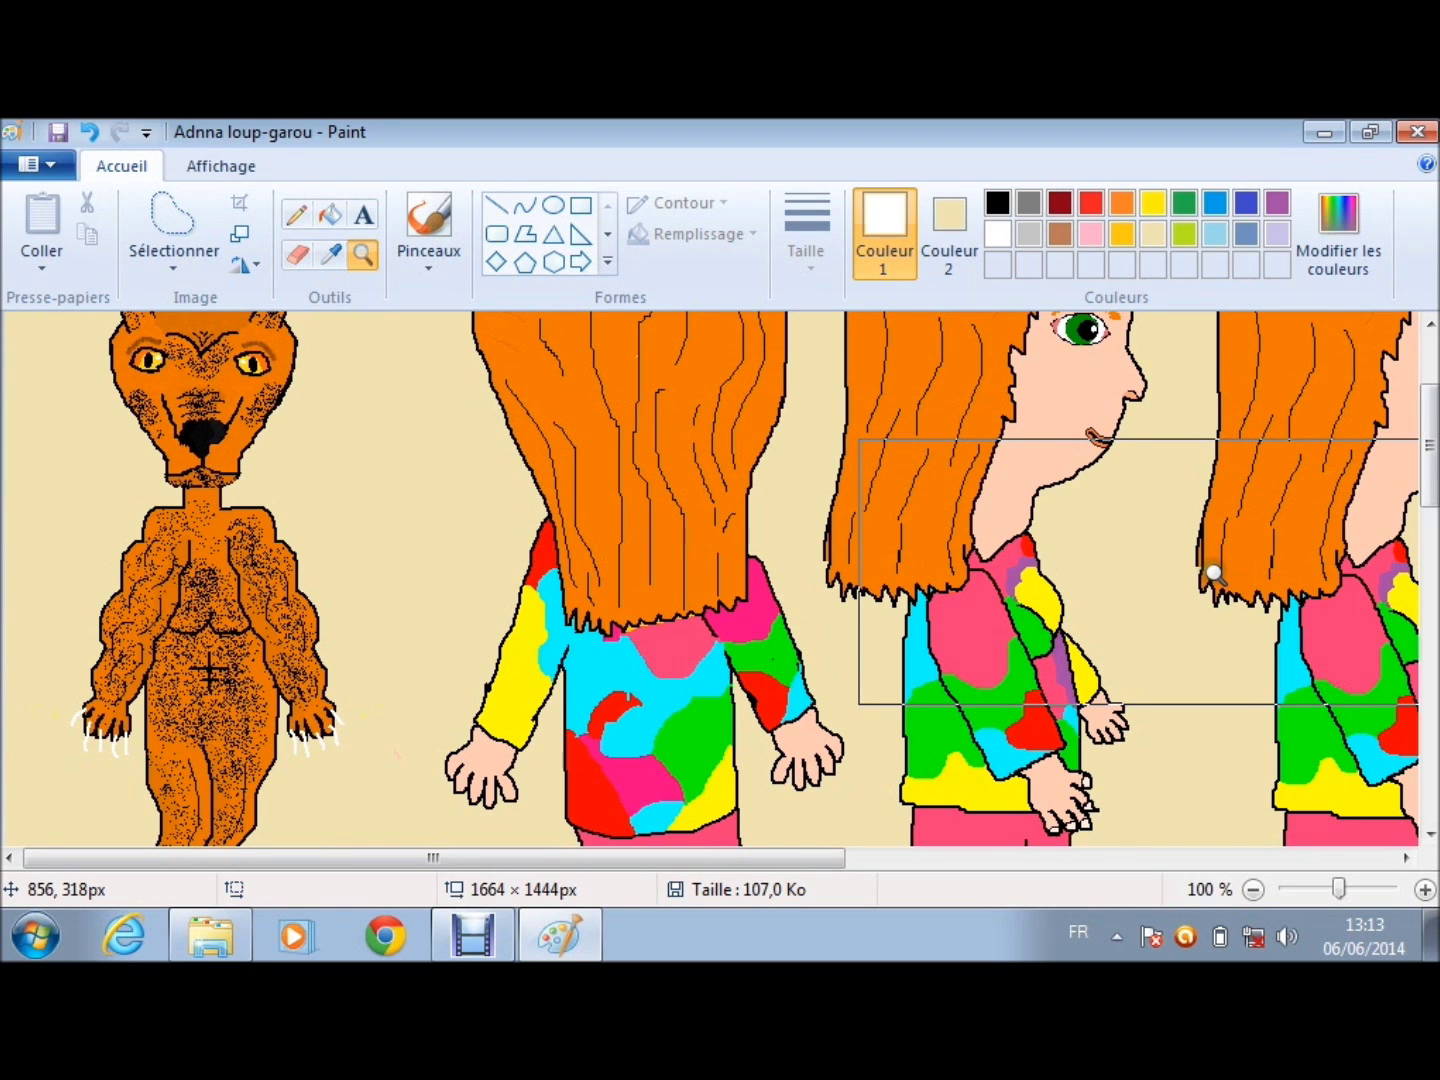
pyautogui.scroll(1, 1213, 572)
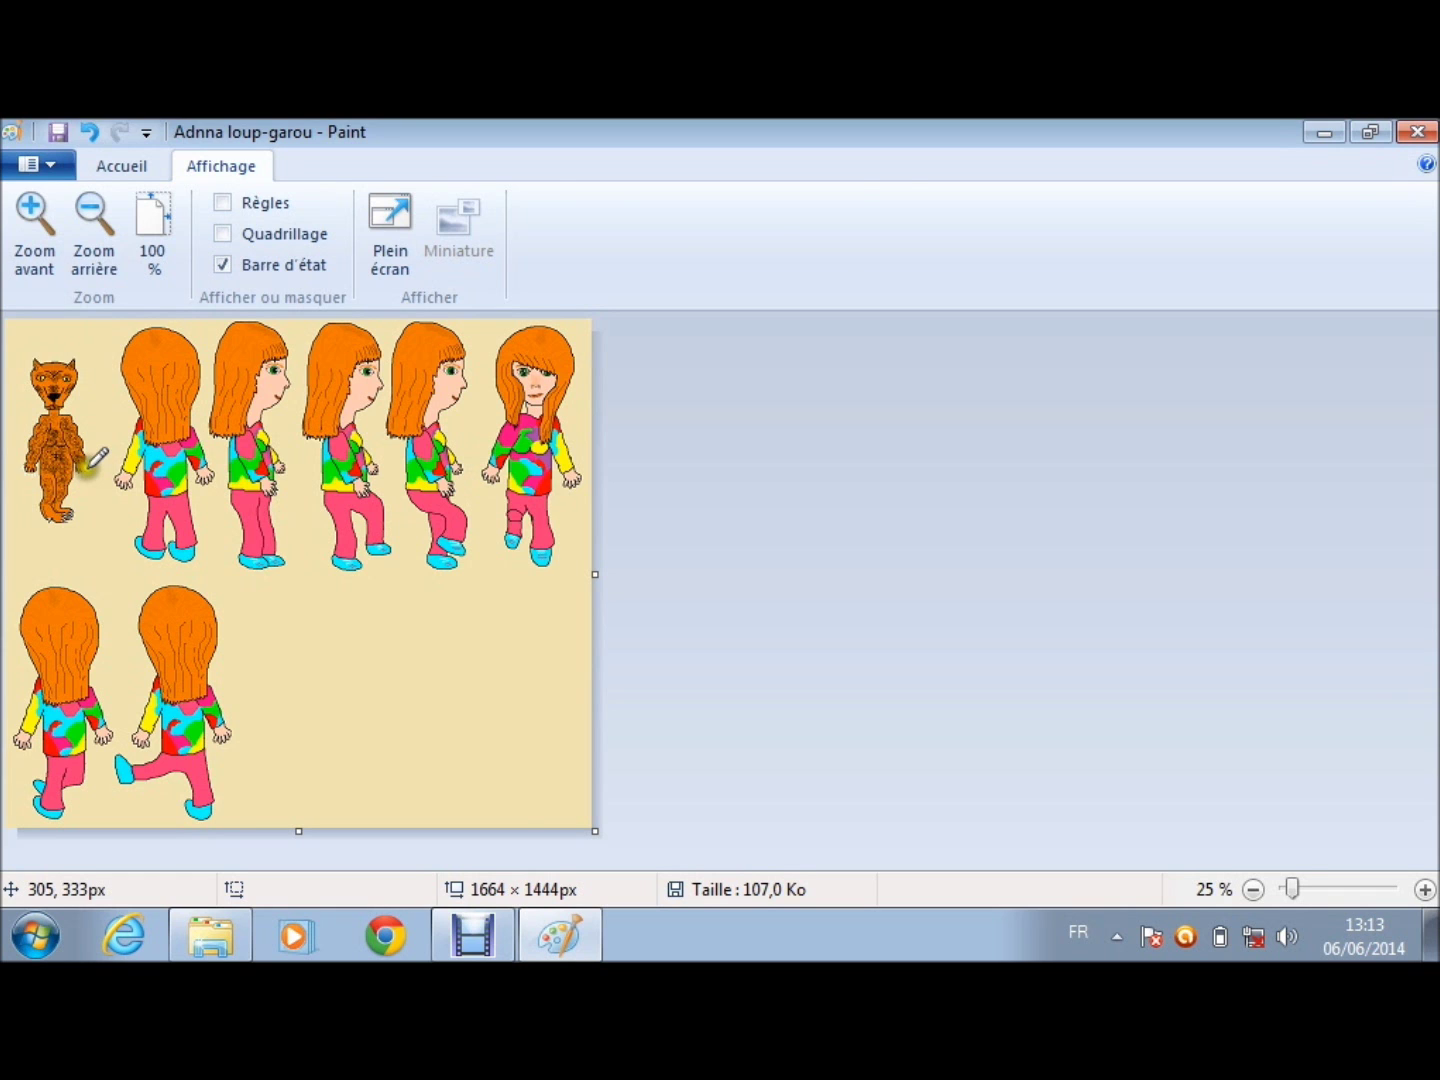
# Step: Magnify the drawing to 50%, then to 500% on the werewolf's clawed hand
pyautogui.click(95, 459)
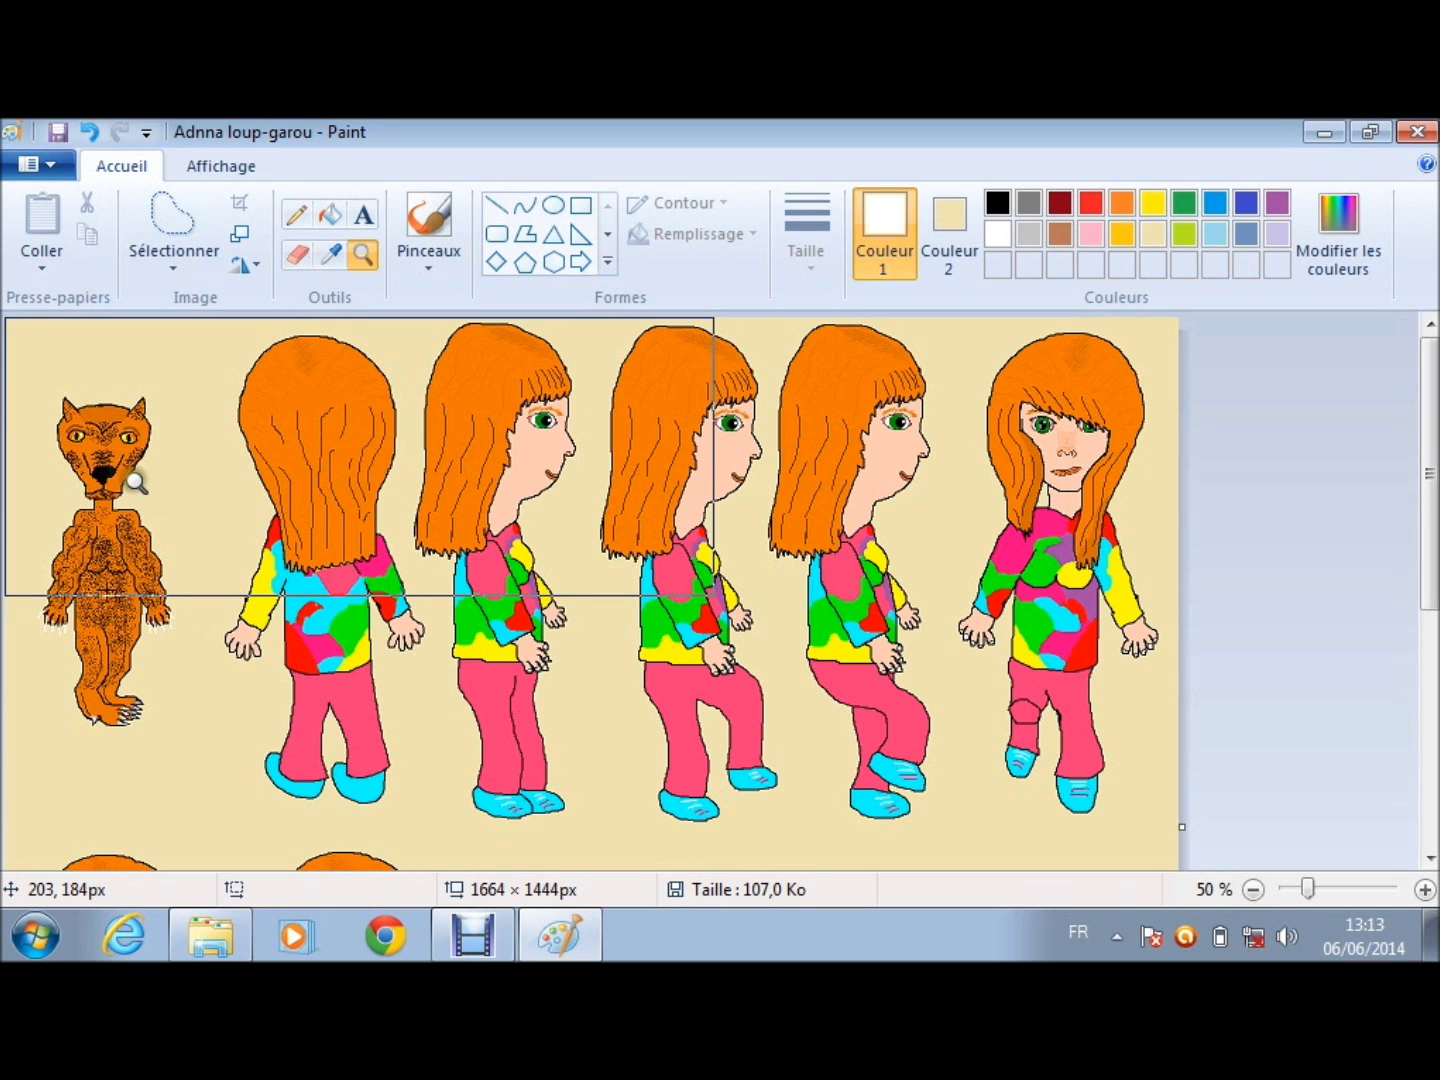
pyautogui.click(136, 482)
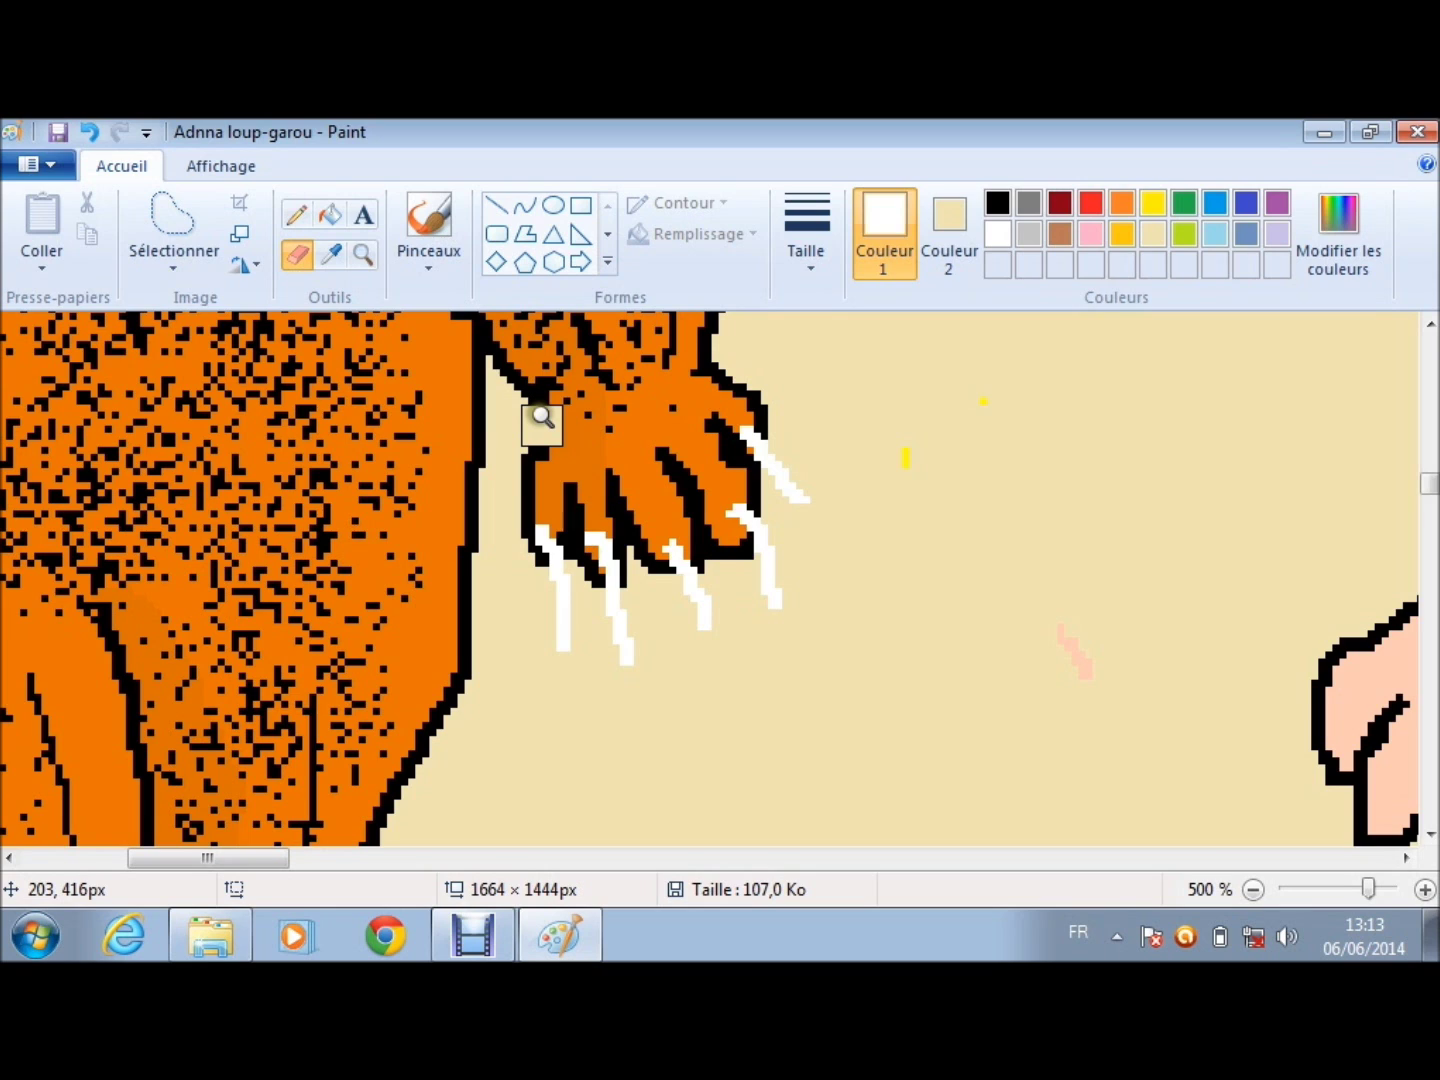
# Step: Erase the werewolf's orange hand and its white claw streaks
pyautogui.moveTo(542, 418)
pyautogui.mouseDown()
pyautogui.moveTo(529, 473)
pyautogui.moveTo(711, 469)
pyautogui.mouseUp()
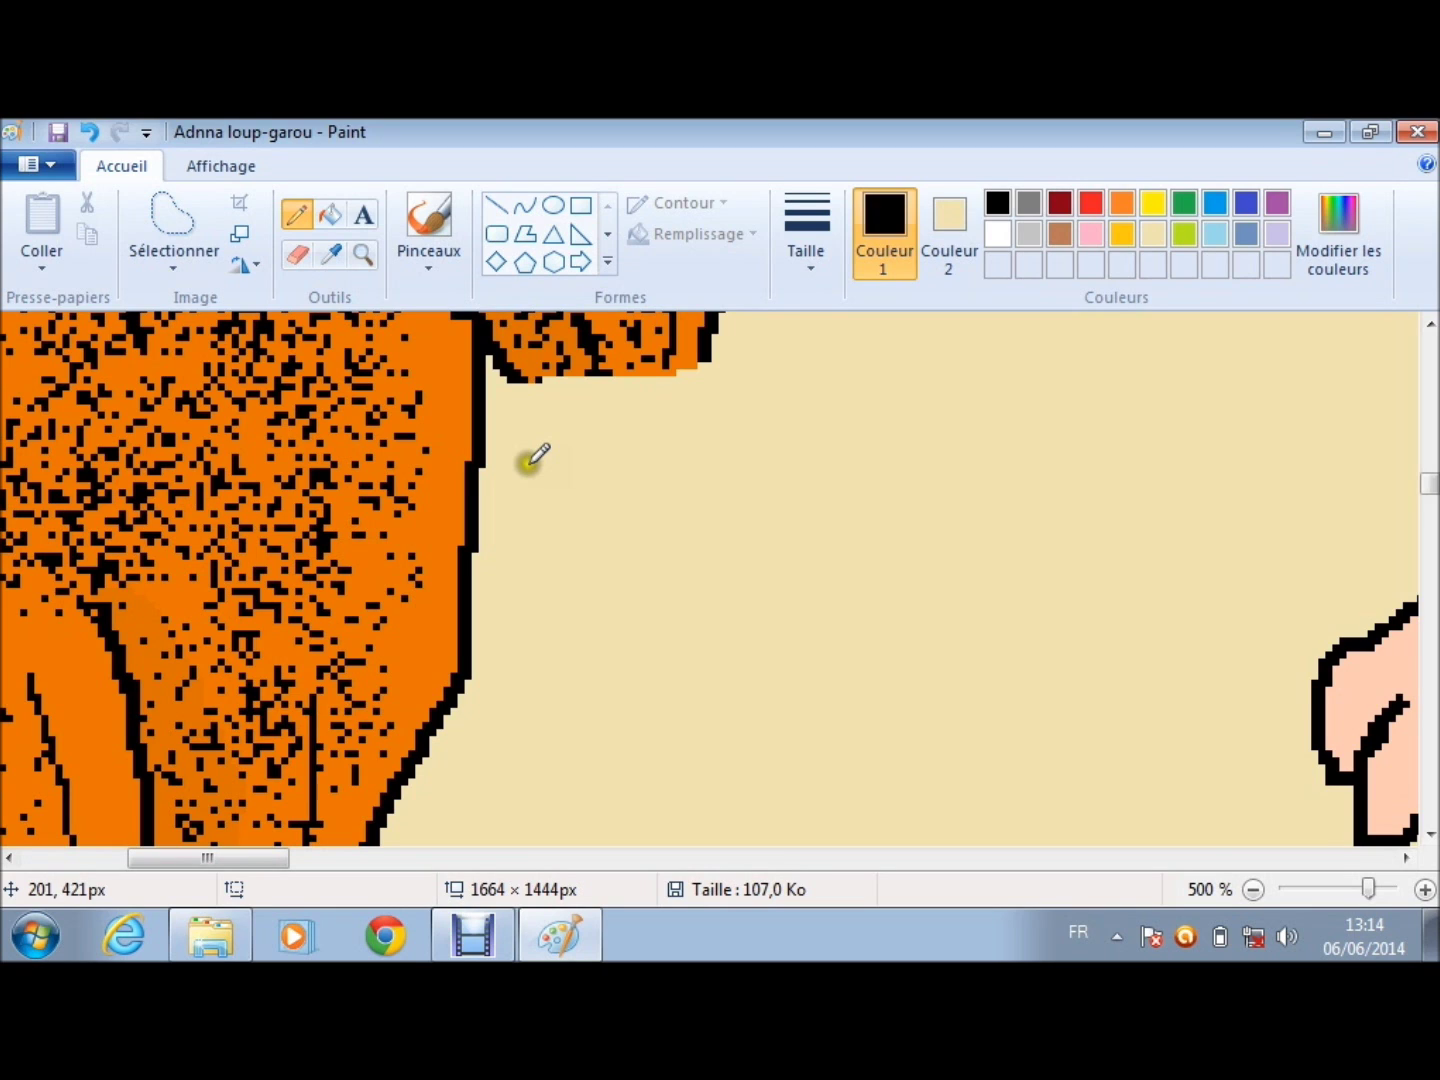
# Step: Sketch a first black paw with finger lines below the wrist, then undo those strokes
pyautogui.moveTo(515, 383); pyautogui.dragTo(531, 399)
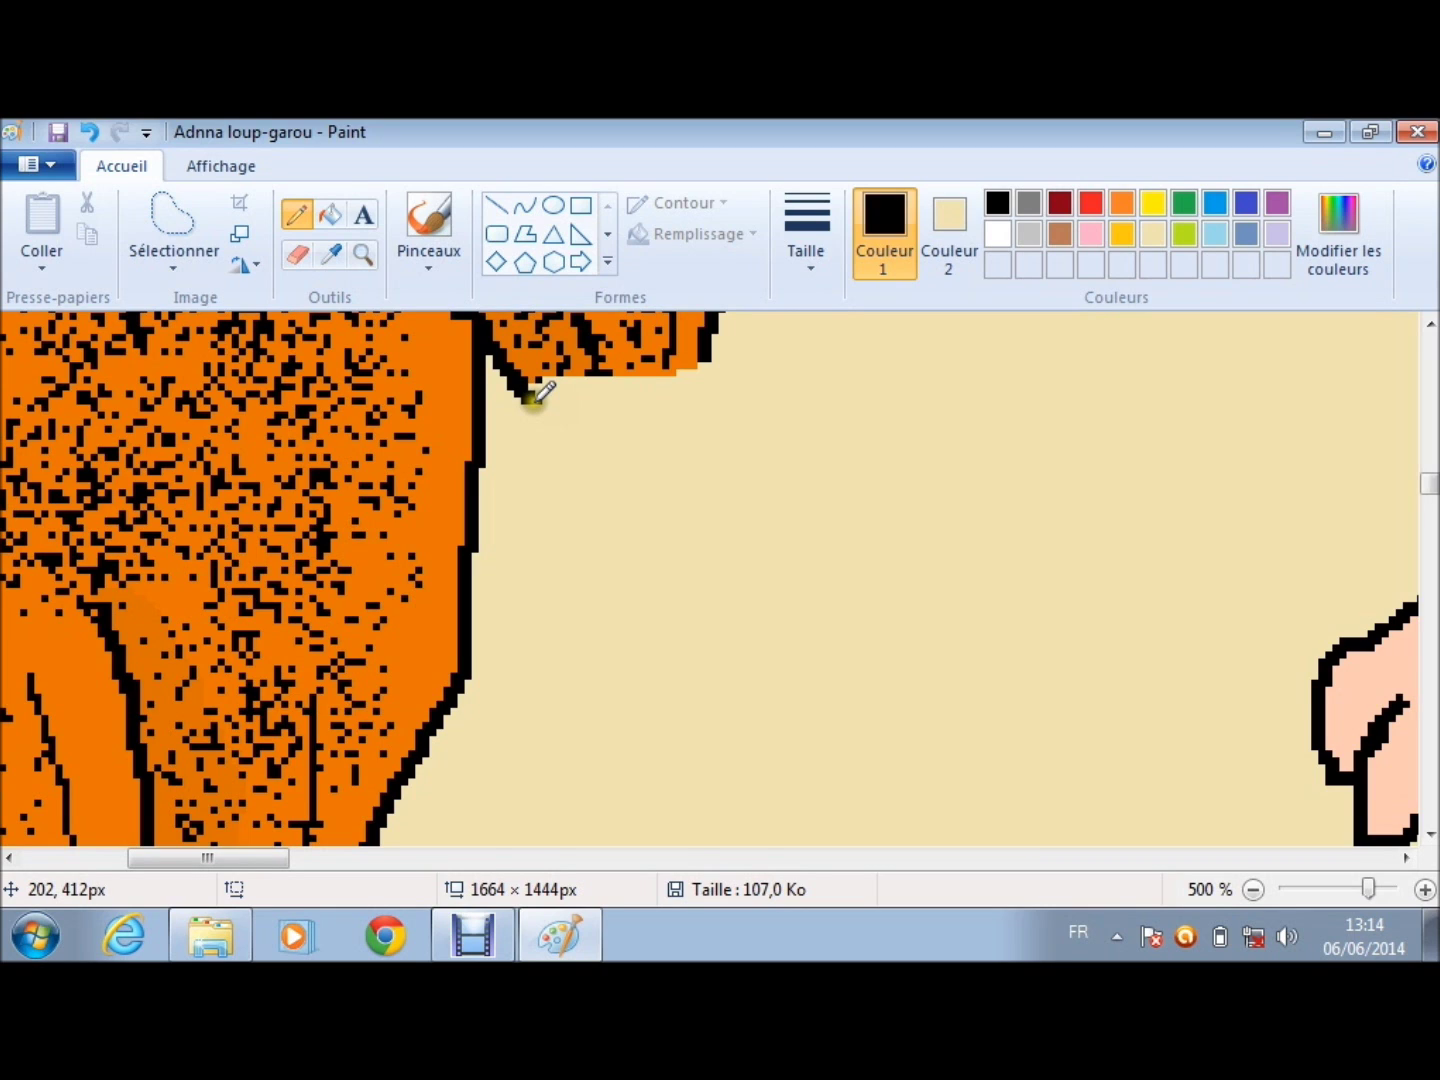
pyautogui.moveTo(535, 396); pyautogui.dragTo(523, 516)
pyautogui.moveTo(568, 481); pyautogui.dragTo(585, 519)
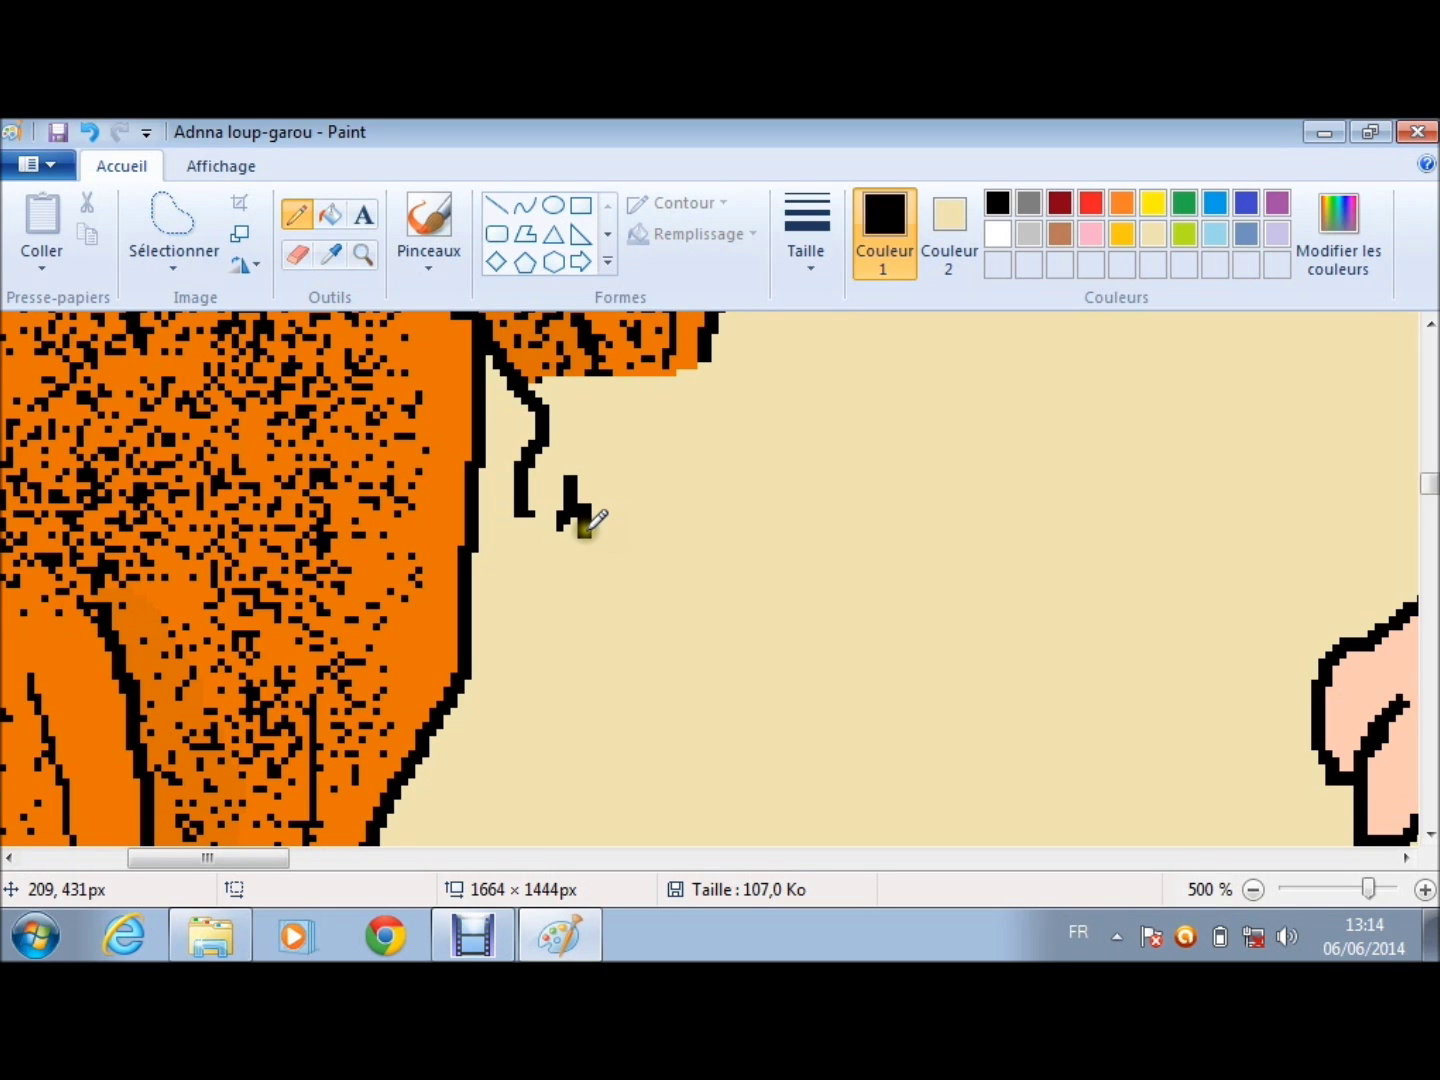
pyautogui.moveTo(585, 523); pyautogui.dragTo(652, 538)
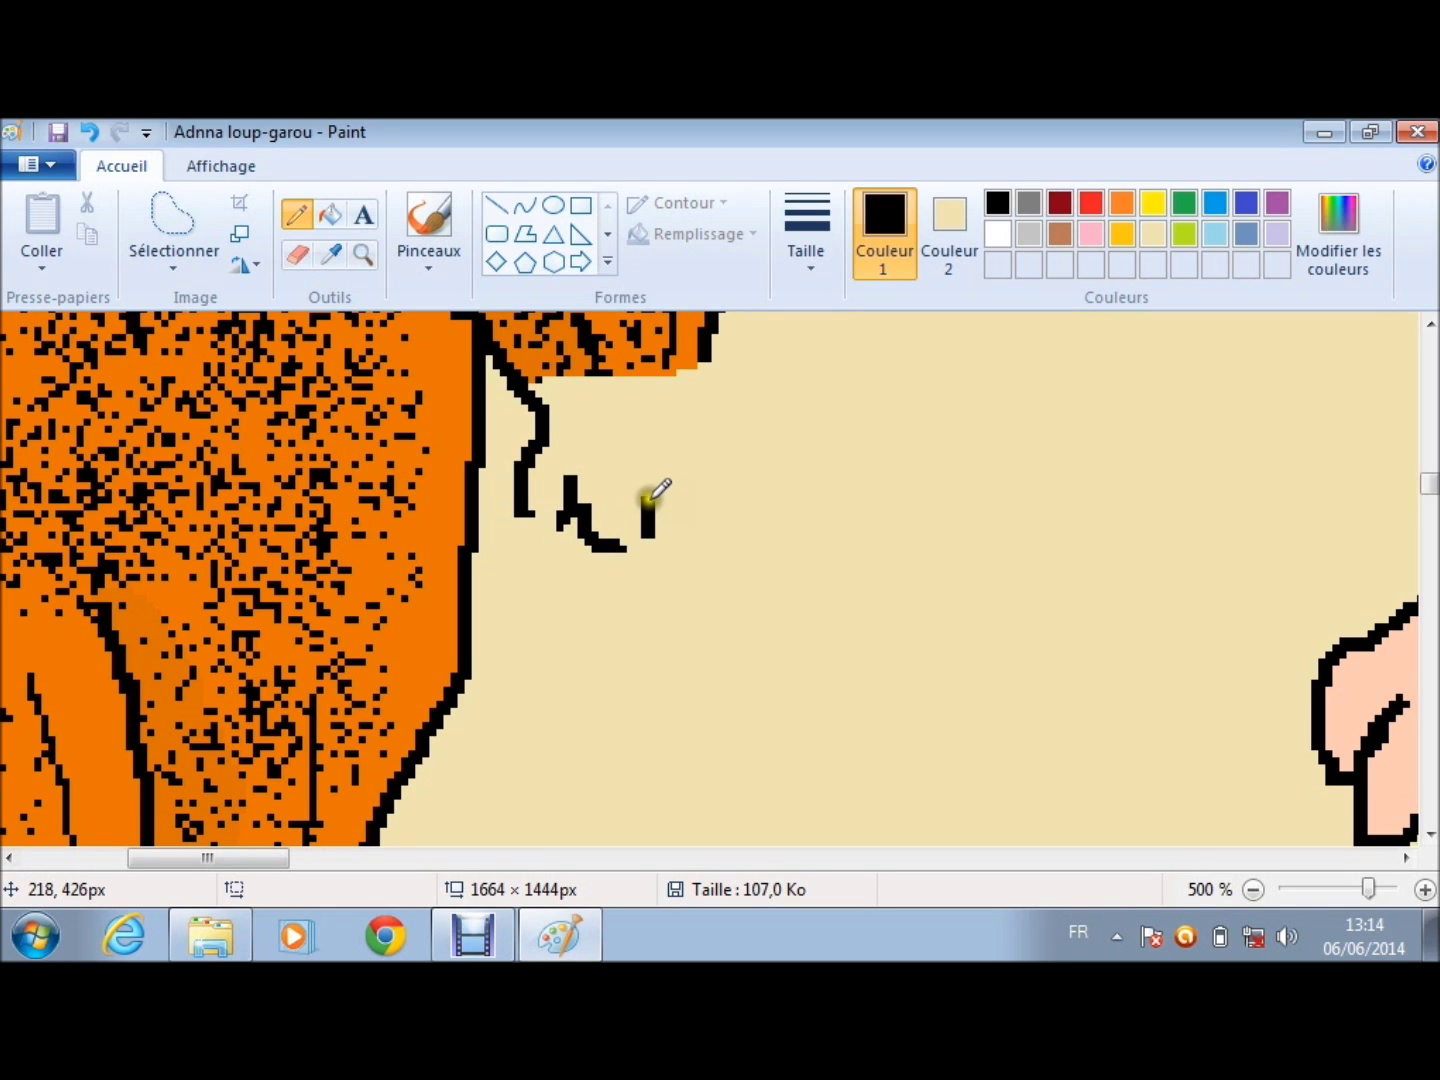
pyautogui.moveTo(689, 366); pyautogui.dragTo(720, 486)
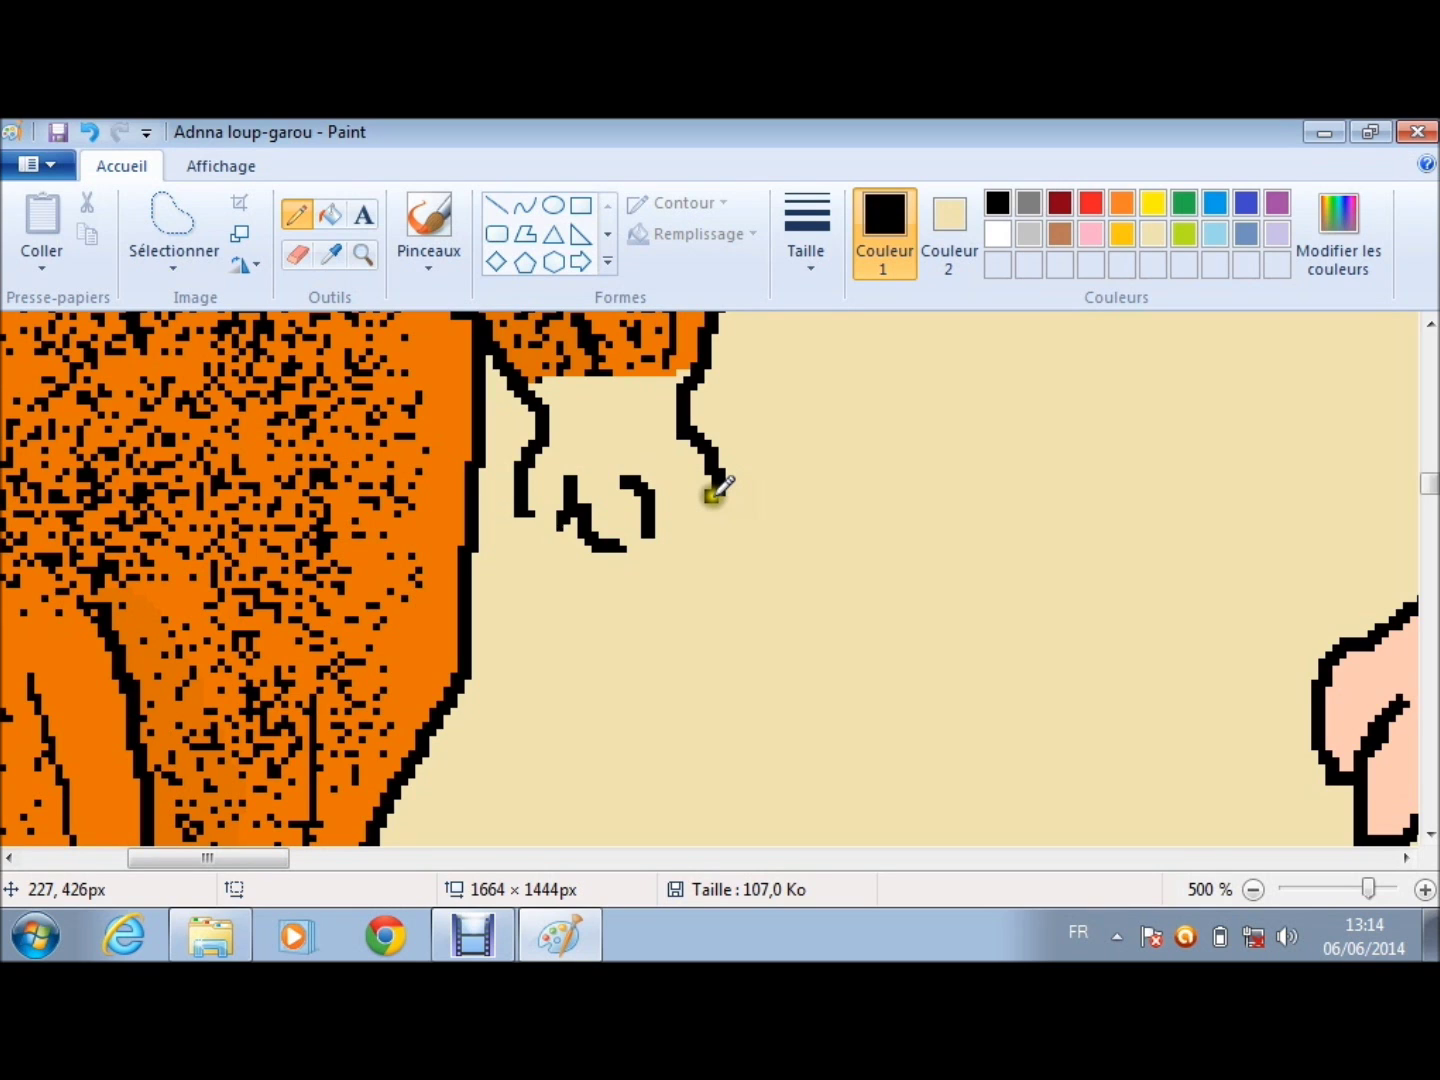
pyautogui.moveTo(718, 486); pyautogui.dragTo(707, 502)
pyautogui.click(91, 132)
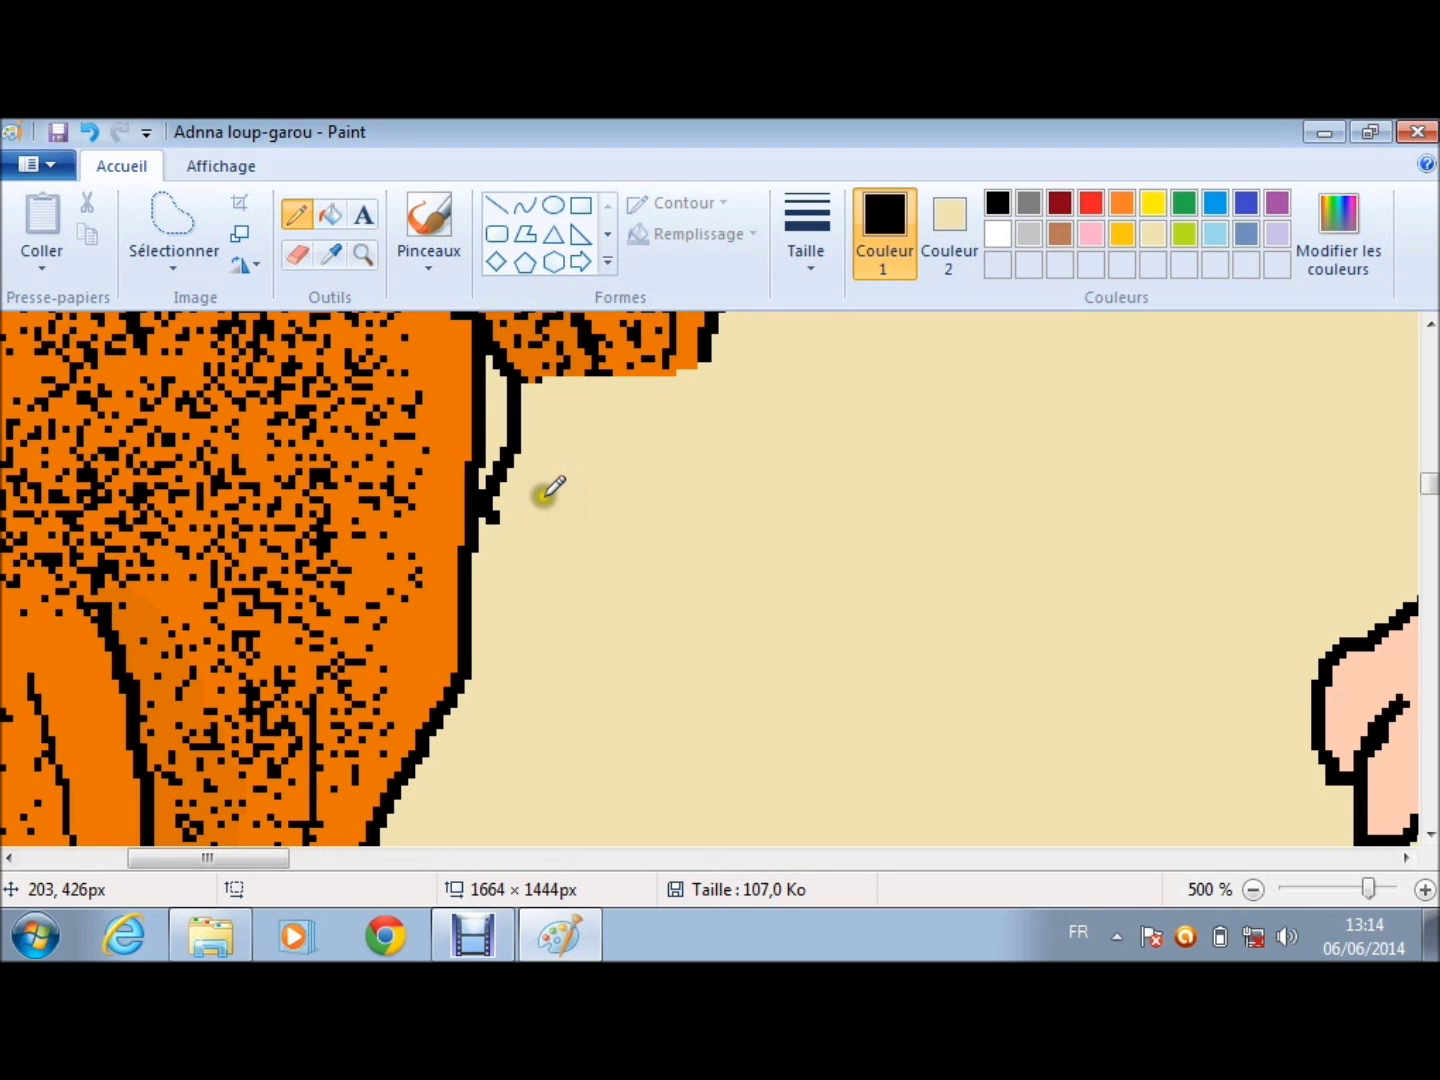
# Step: Draw black hand edges and vertical finger lines below the wrist, correcting with undo and redo
pyautogui.moveTo(547, 495); pyautogui.dragTo(558, 508)
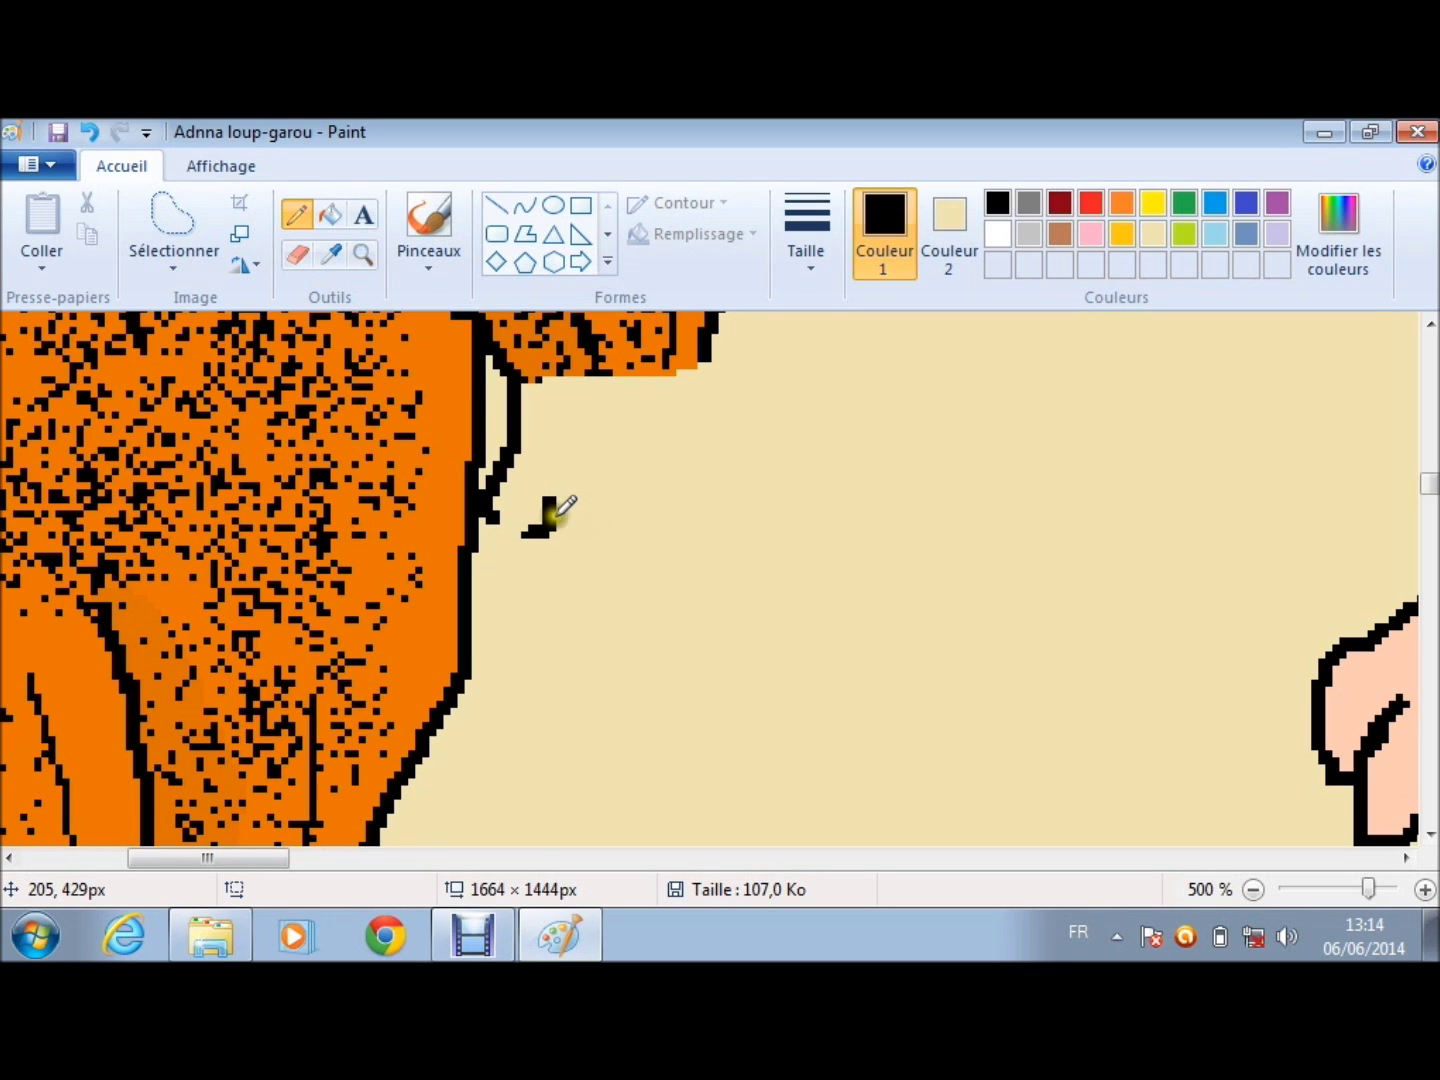
pyautogui.moveTo(560, 512); pyautogui.dragTo(596, 551)
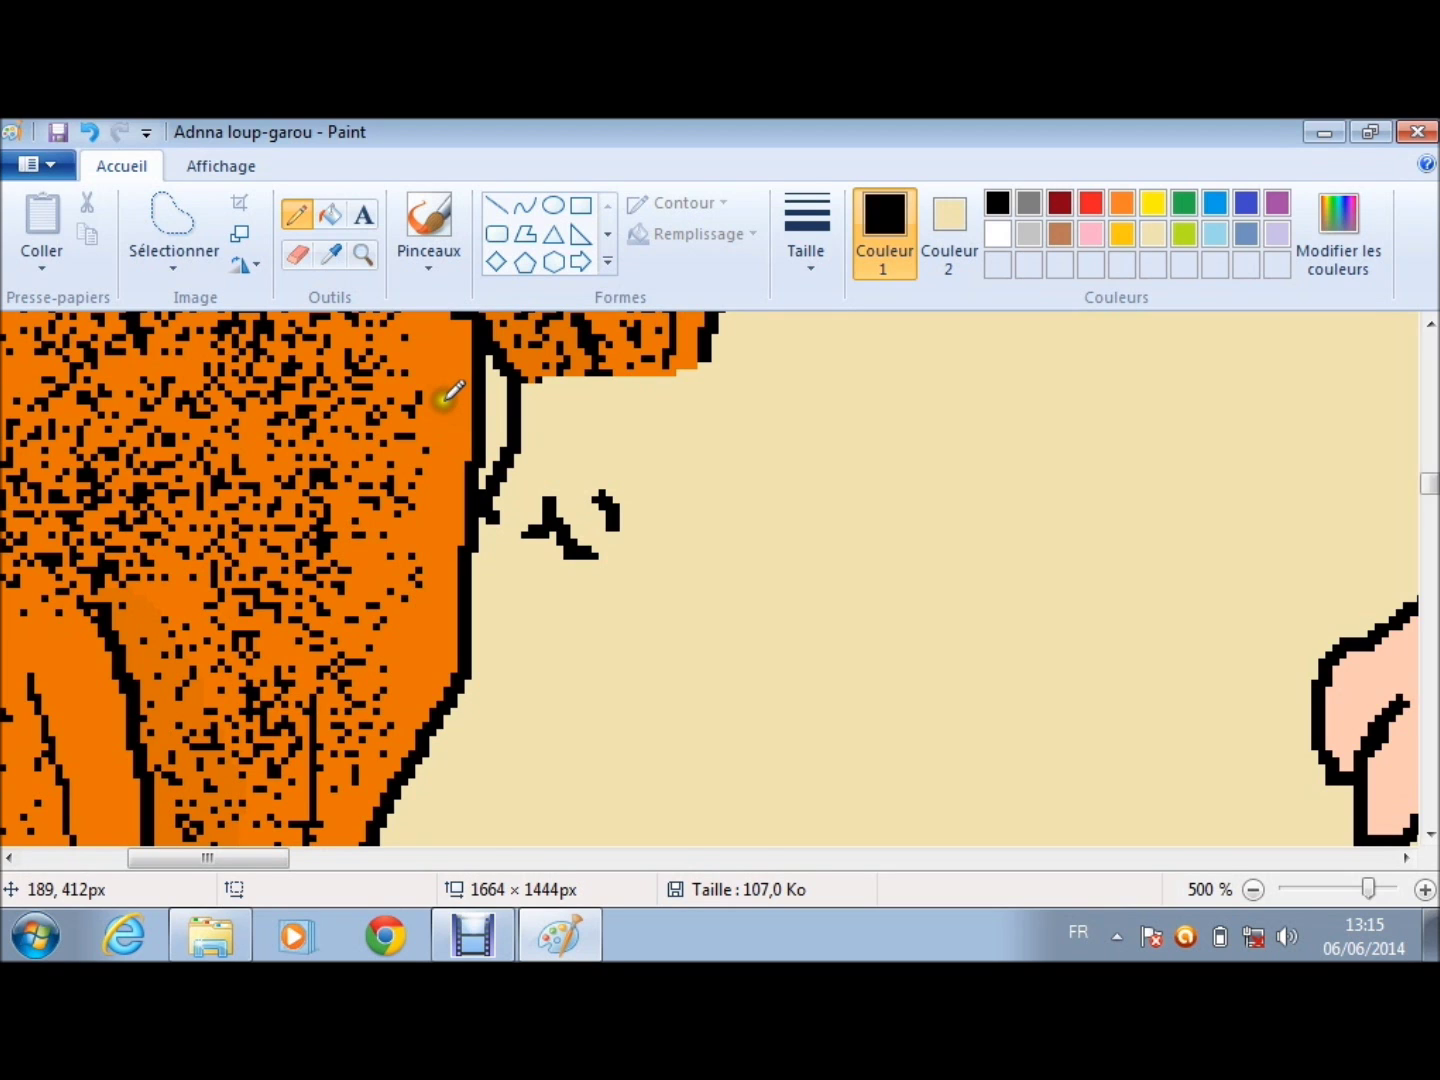
pyautogui.click(119, 132)
pyautogui.moveTo(703, 371); pyautogui.dragTo(709, 445)
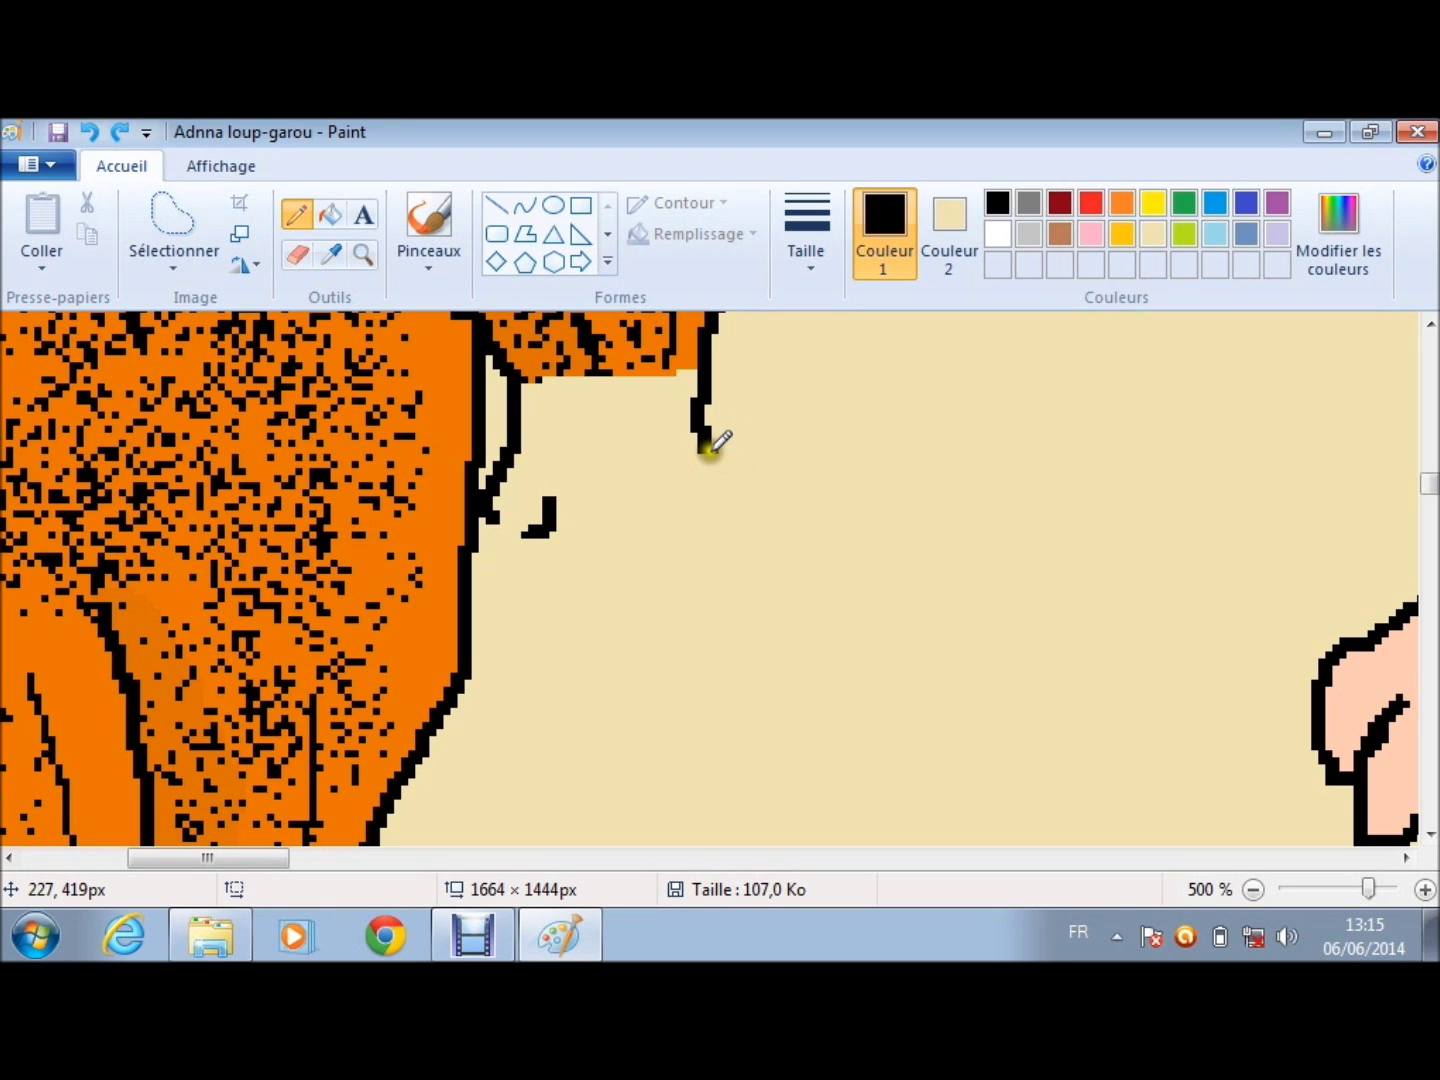
pyautogui.hotkey('ctrl', 'y')
pyautogui.hotkey('ctrl', 'y')
pyautogui.hotkey('ctrl', 'y')
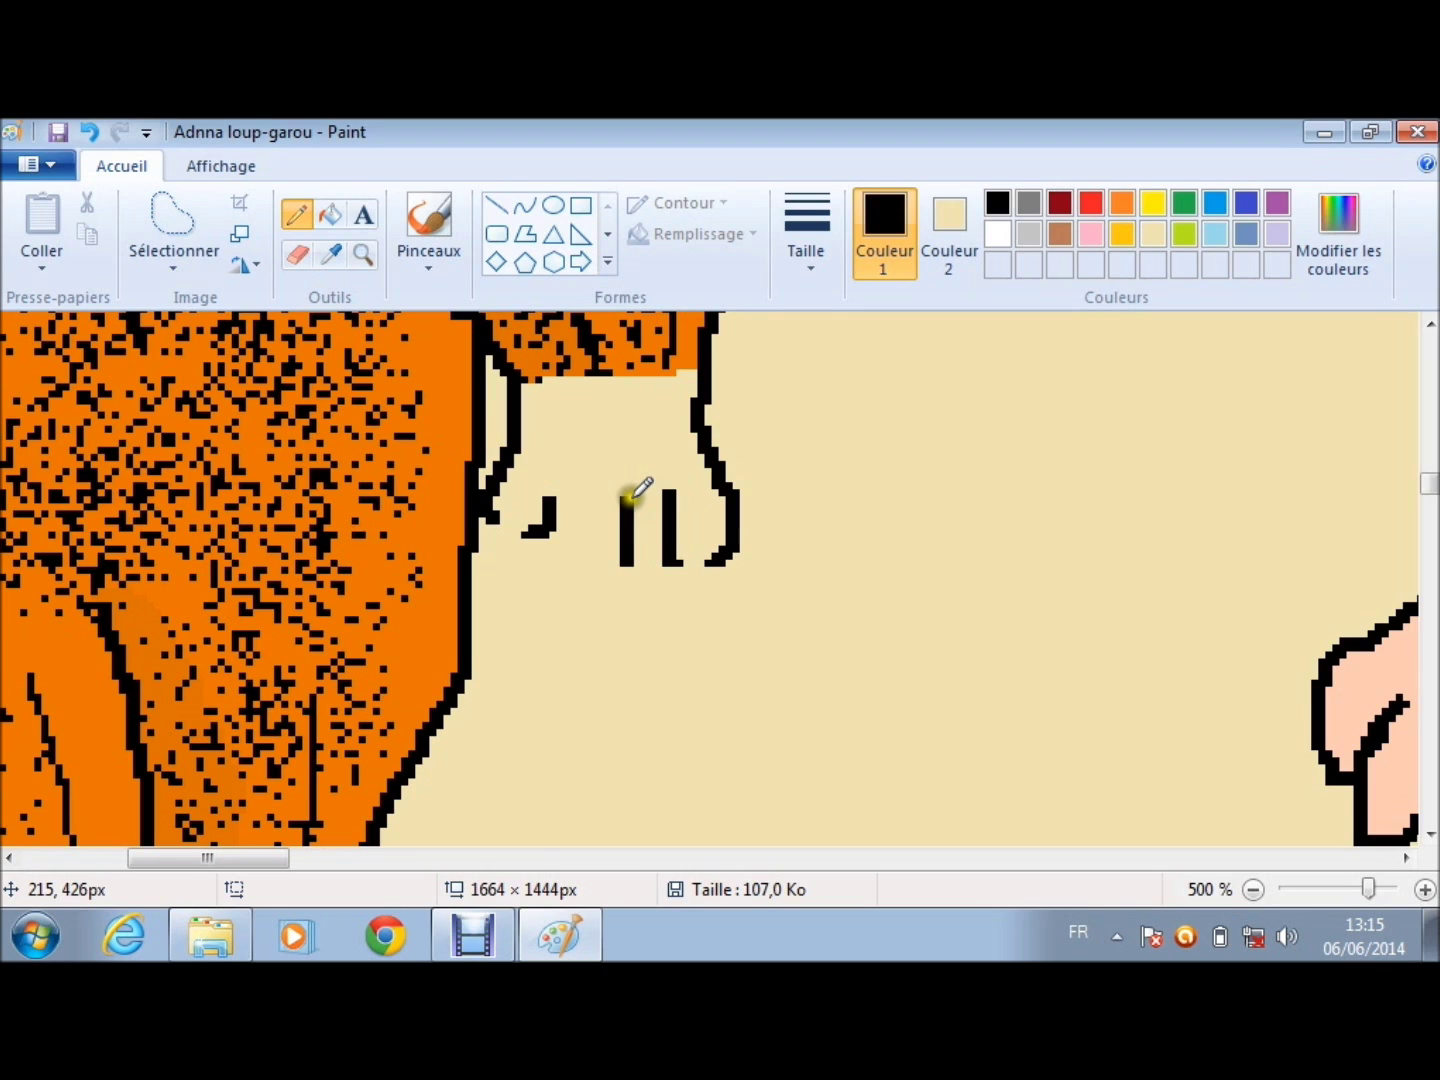
pyautogui.click(629, 501)
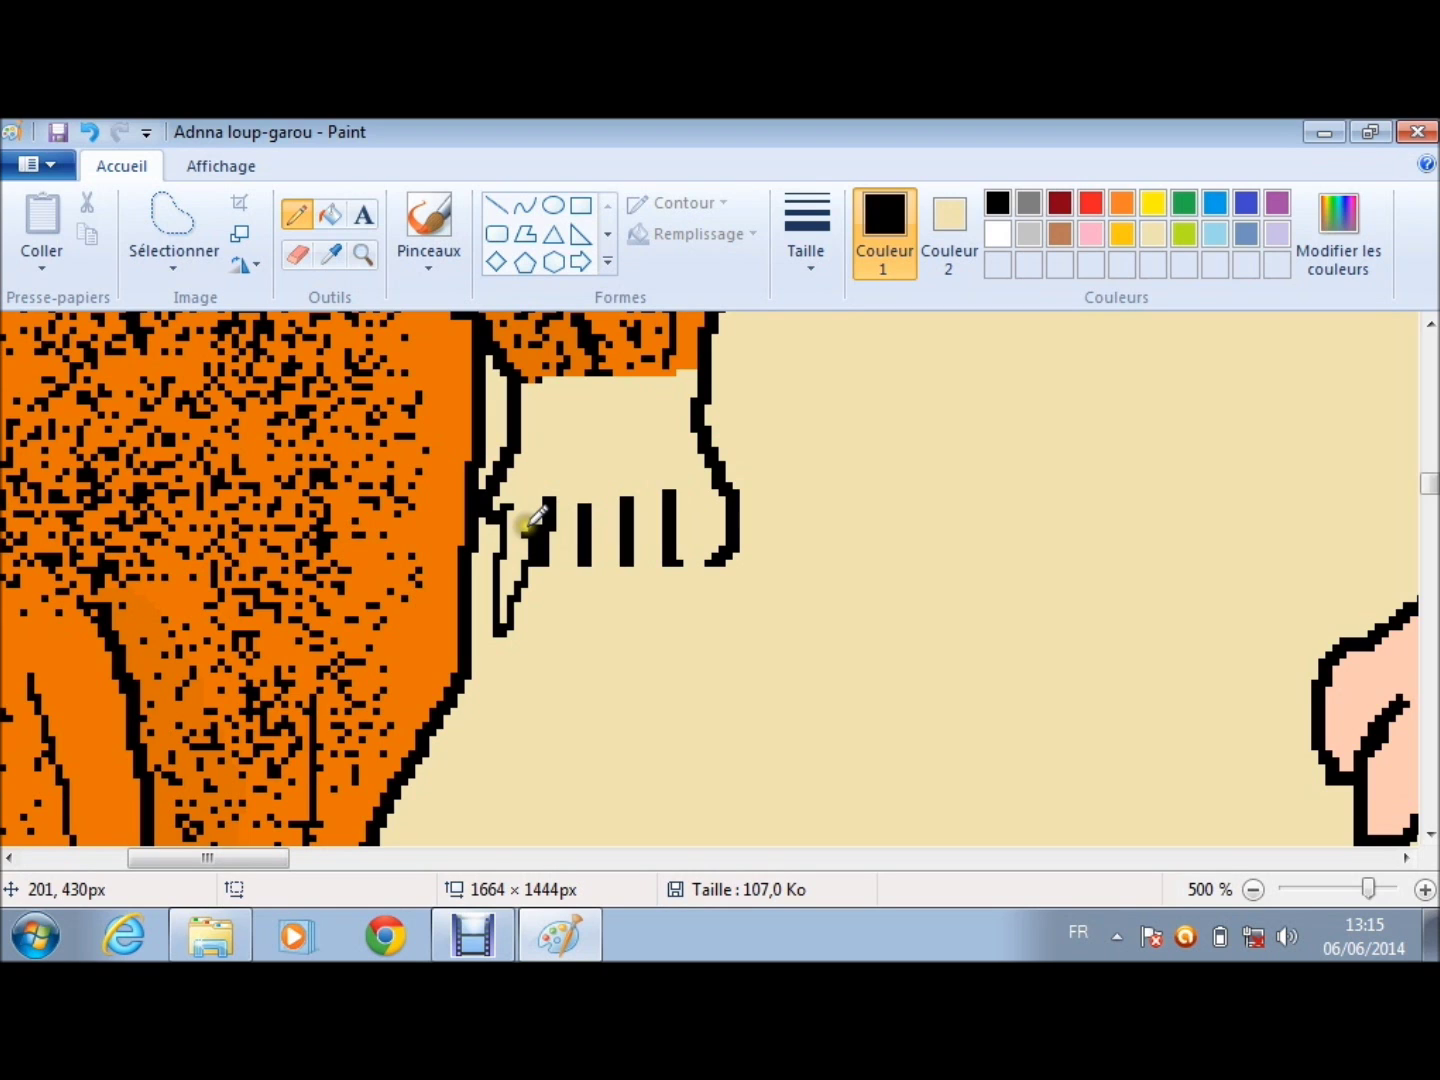
# Step: Join the finger lines into a closed hand outline with jagged zigzag claws, then zoom to 50%
pyautogui.moveTo(535, 517)
pyautogui.mouseDown()
pyautogui.moveTo(585, 608)
pyautogui.moveTo(672, 579)
pyautogui.mouseUp()
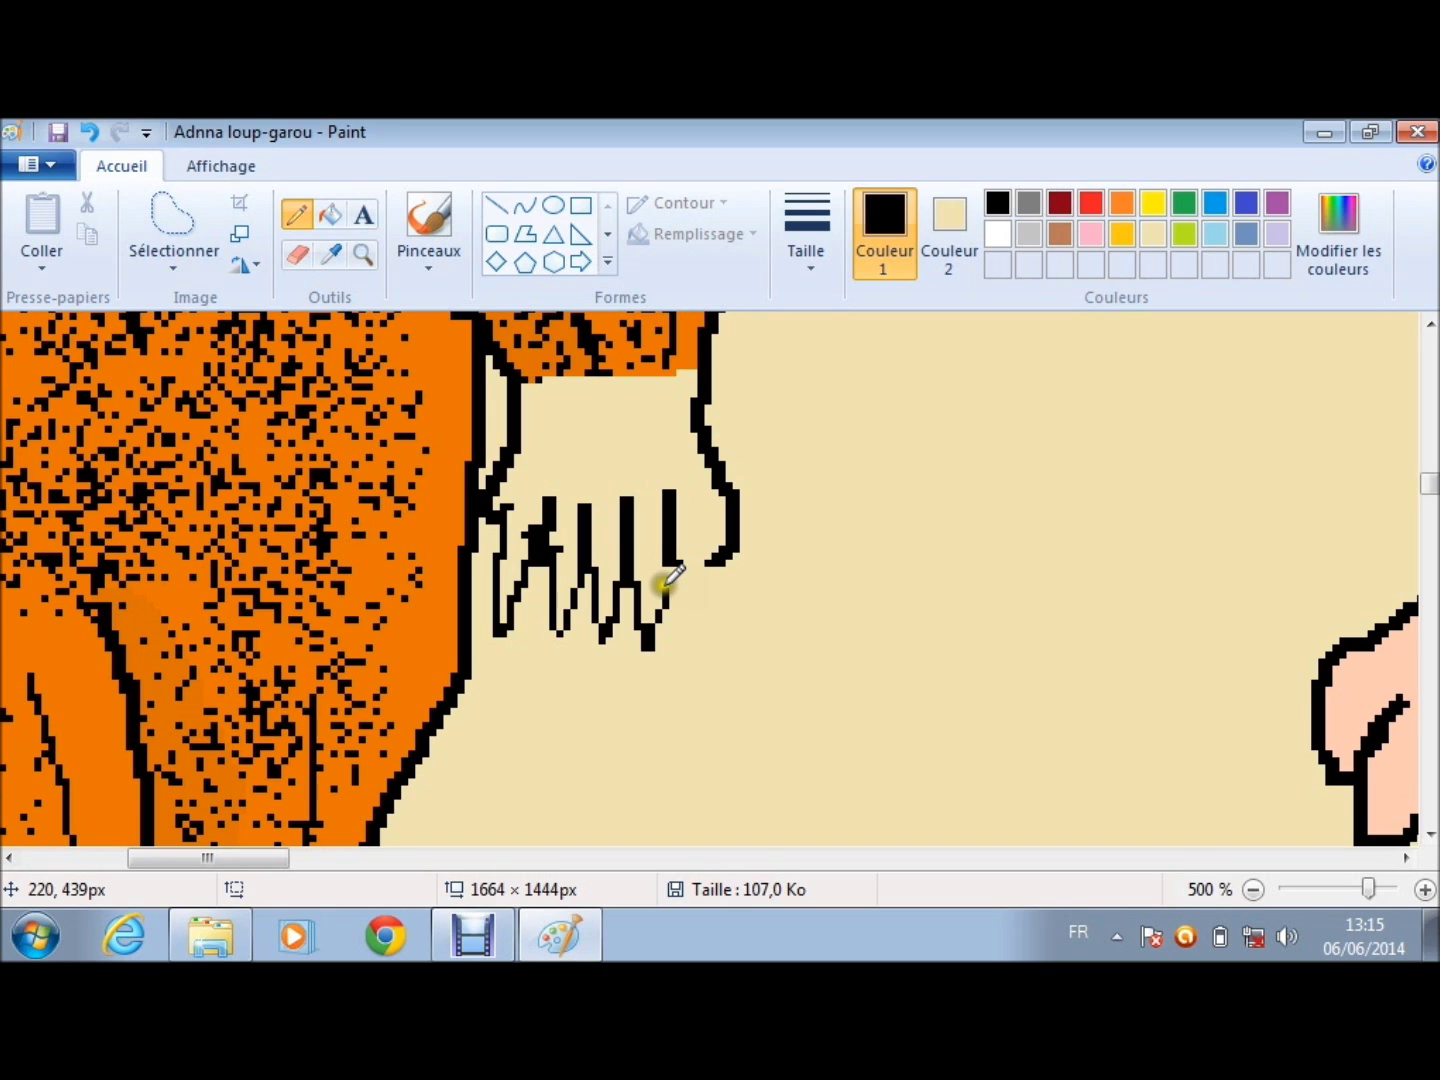
pyautogui.moveTo(672, 577); pyautogui.dragTo(676, 553)
pyautogui.moveTo(676, 557); pyautogui.dragTo(720, 540)
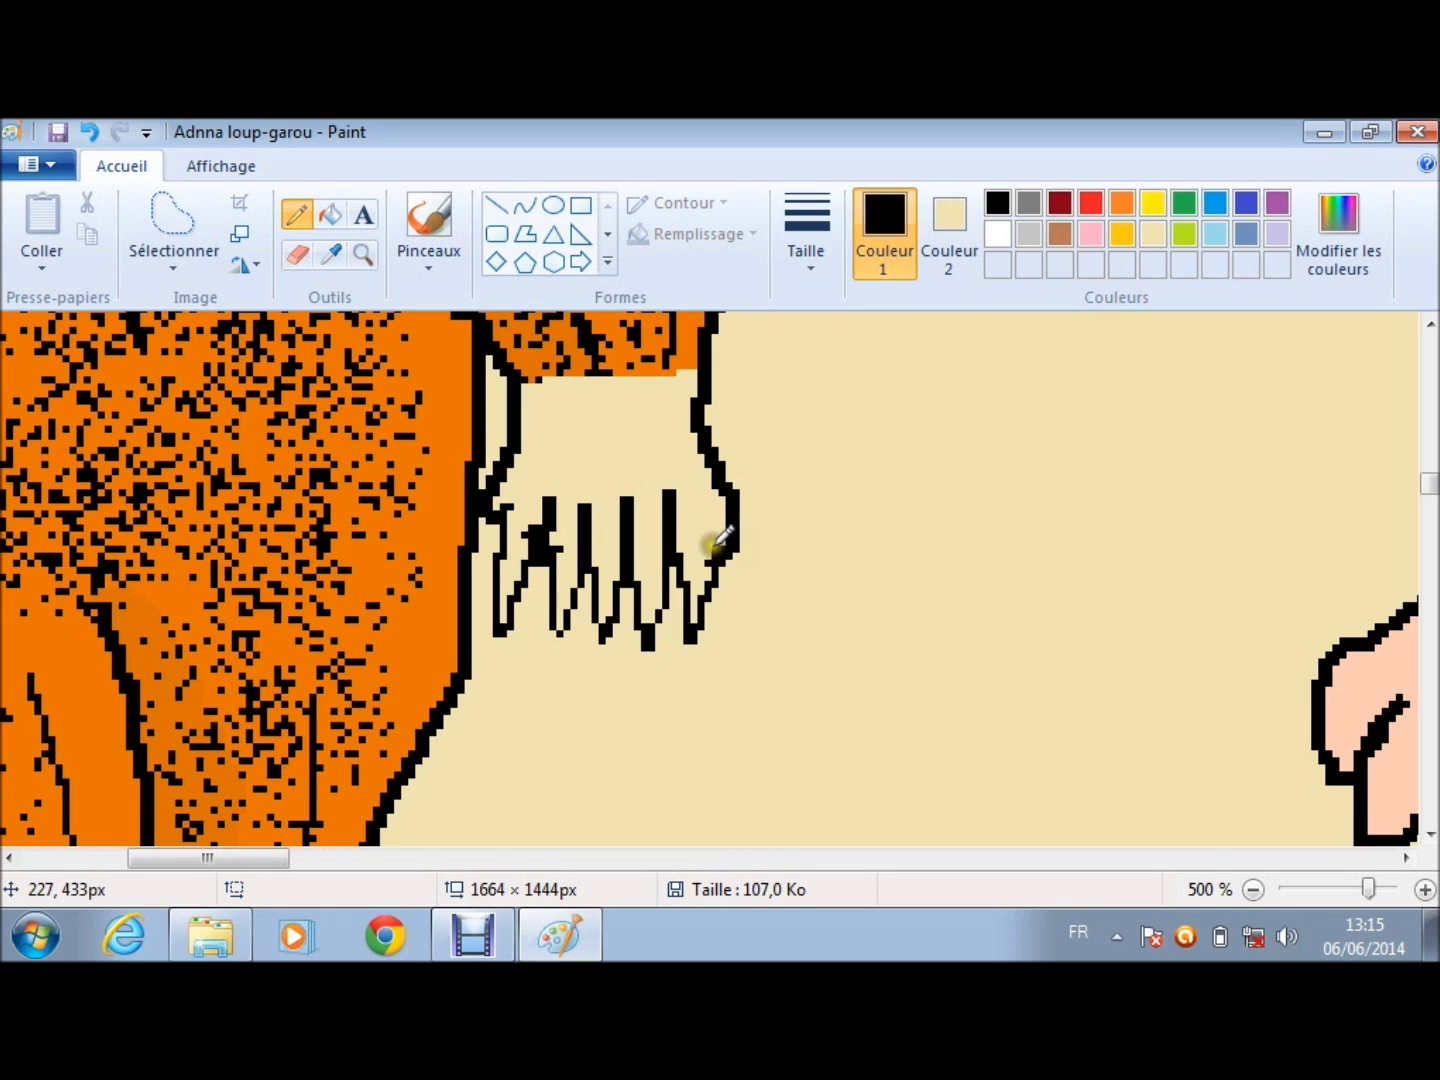
pyautogui.click(212, 167)
pyautogui.click(152, 231)
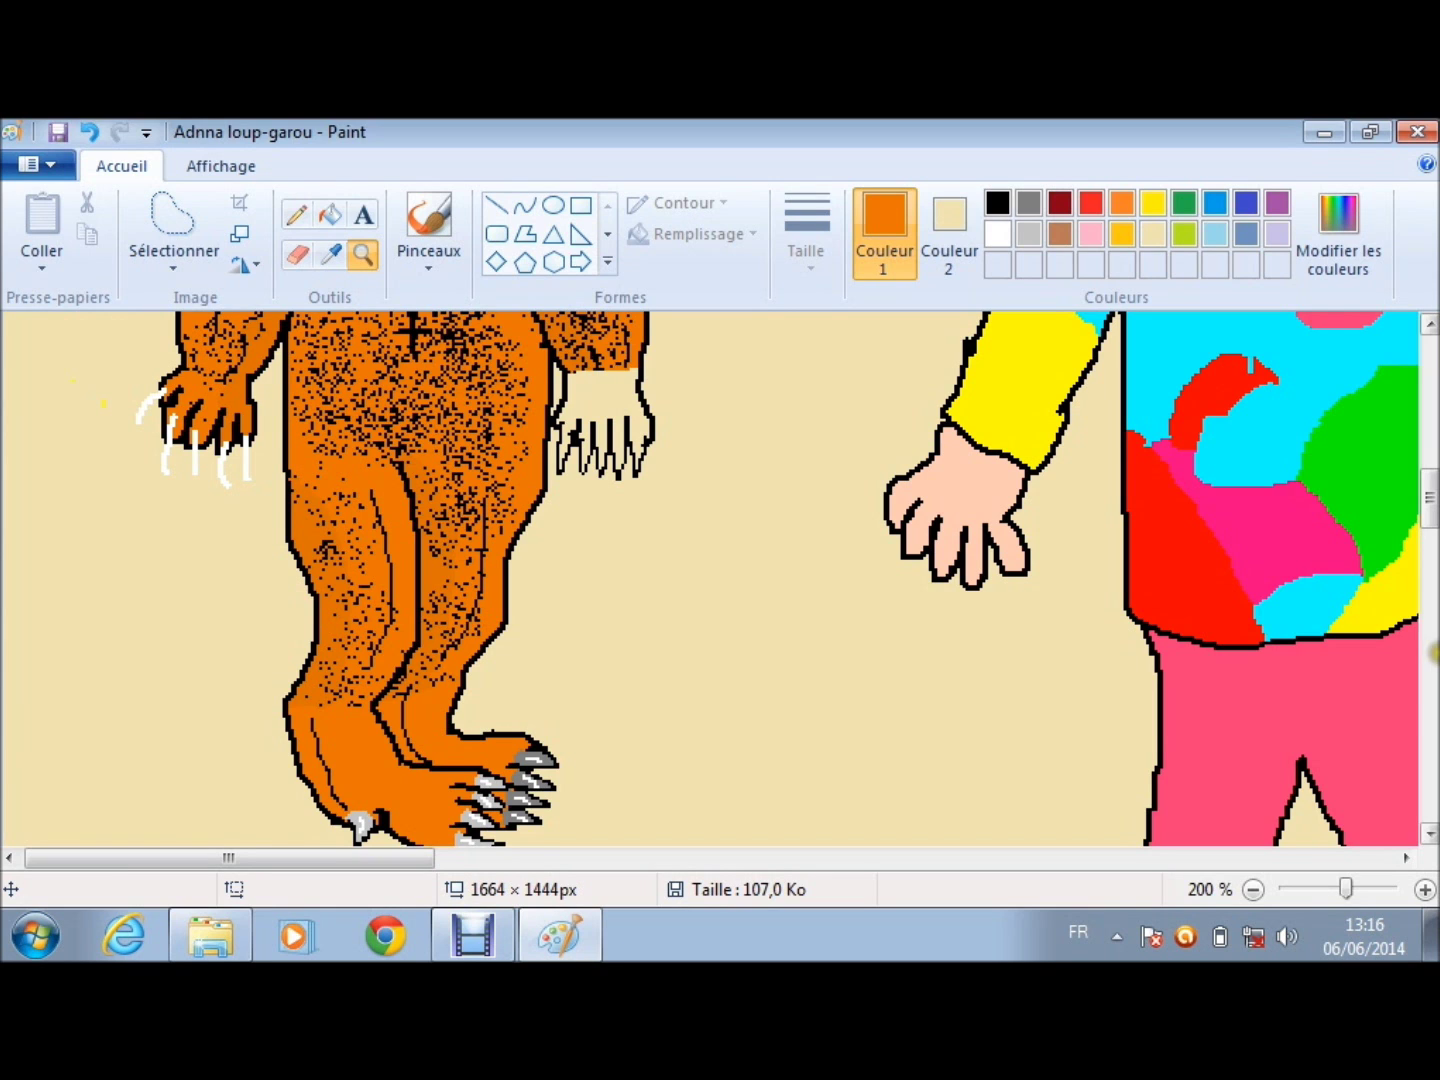
pyautogui.scroll(2, 246, 509)
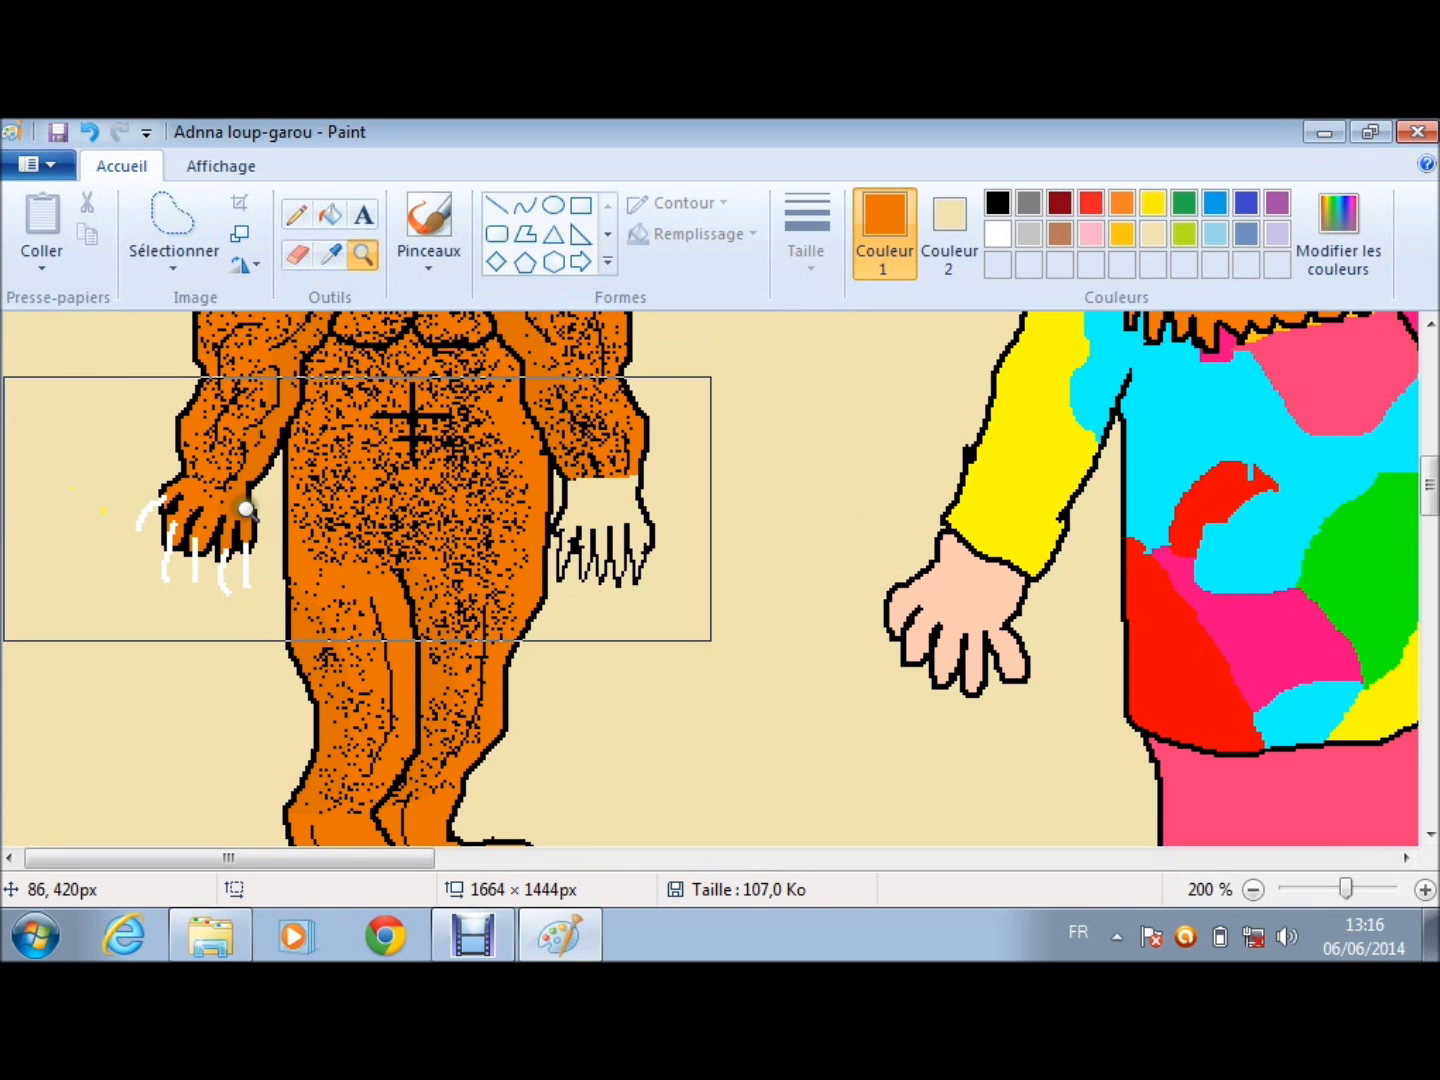
# Step: Bucket-fill the far hand's white interior with the orange fur colour
pyautogui.click(331, 213)
pyautogui.hotkey('ctrl', 'y')
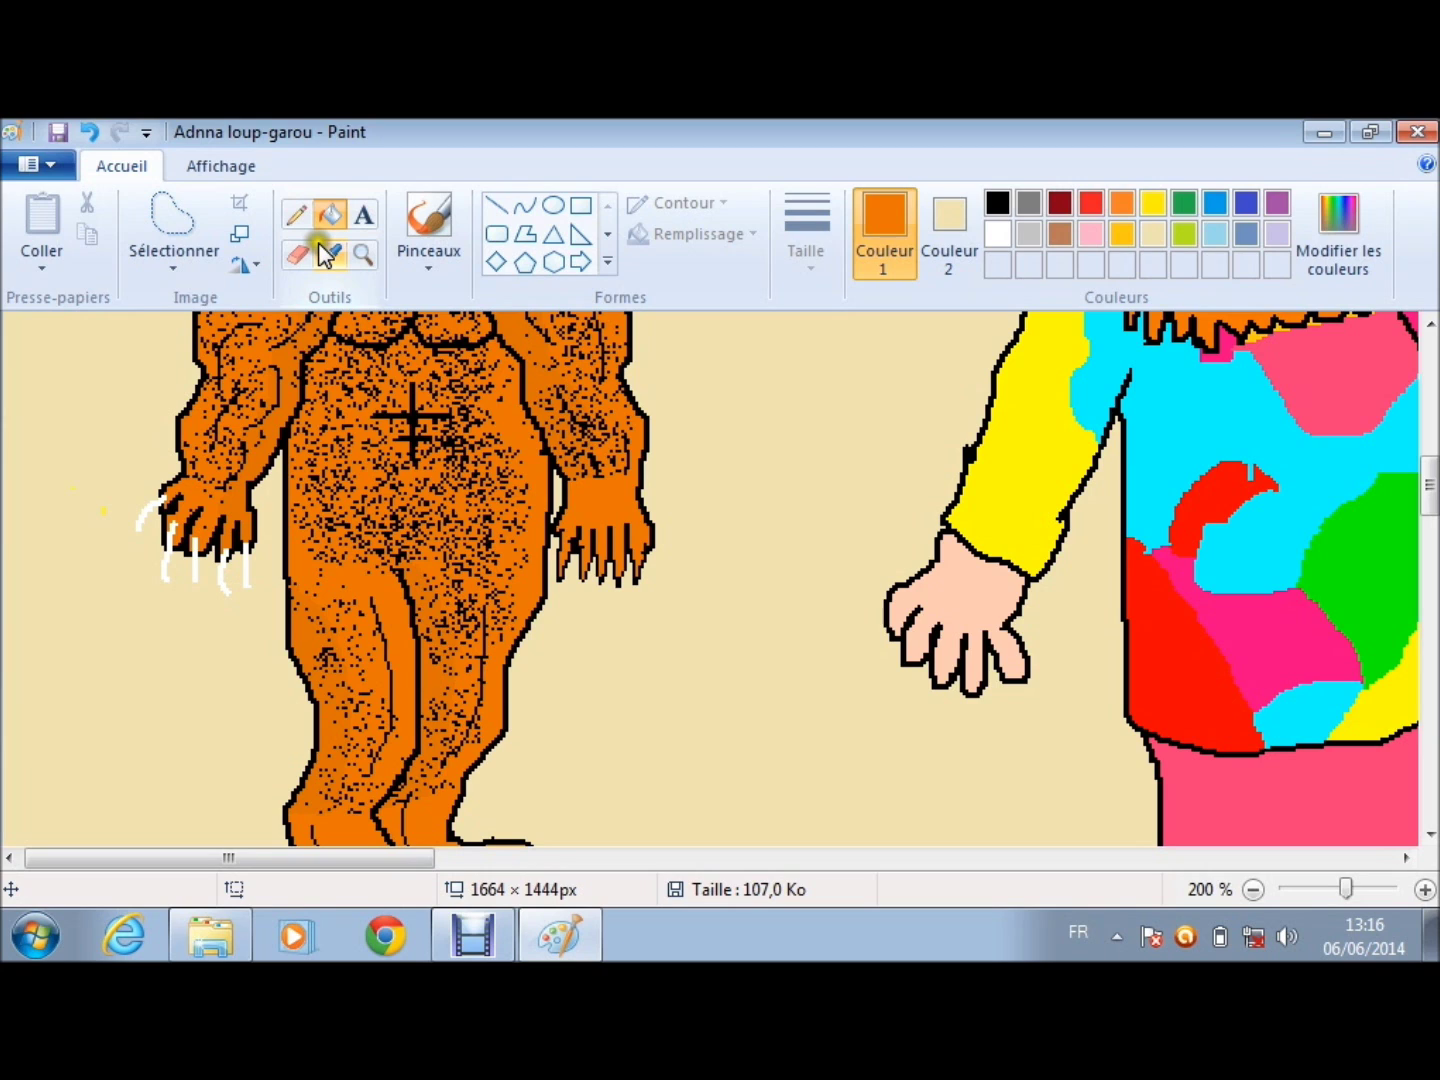
pyautogui.hotkey('ctrl', 'z')
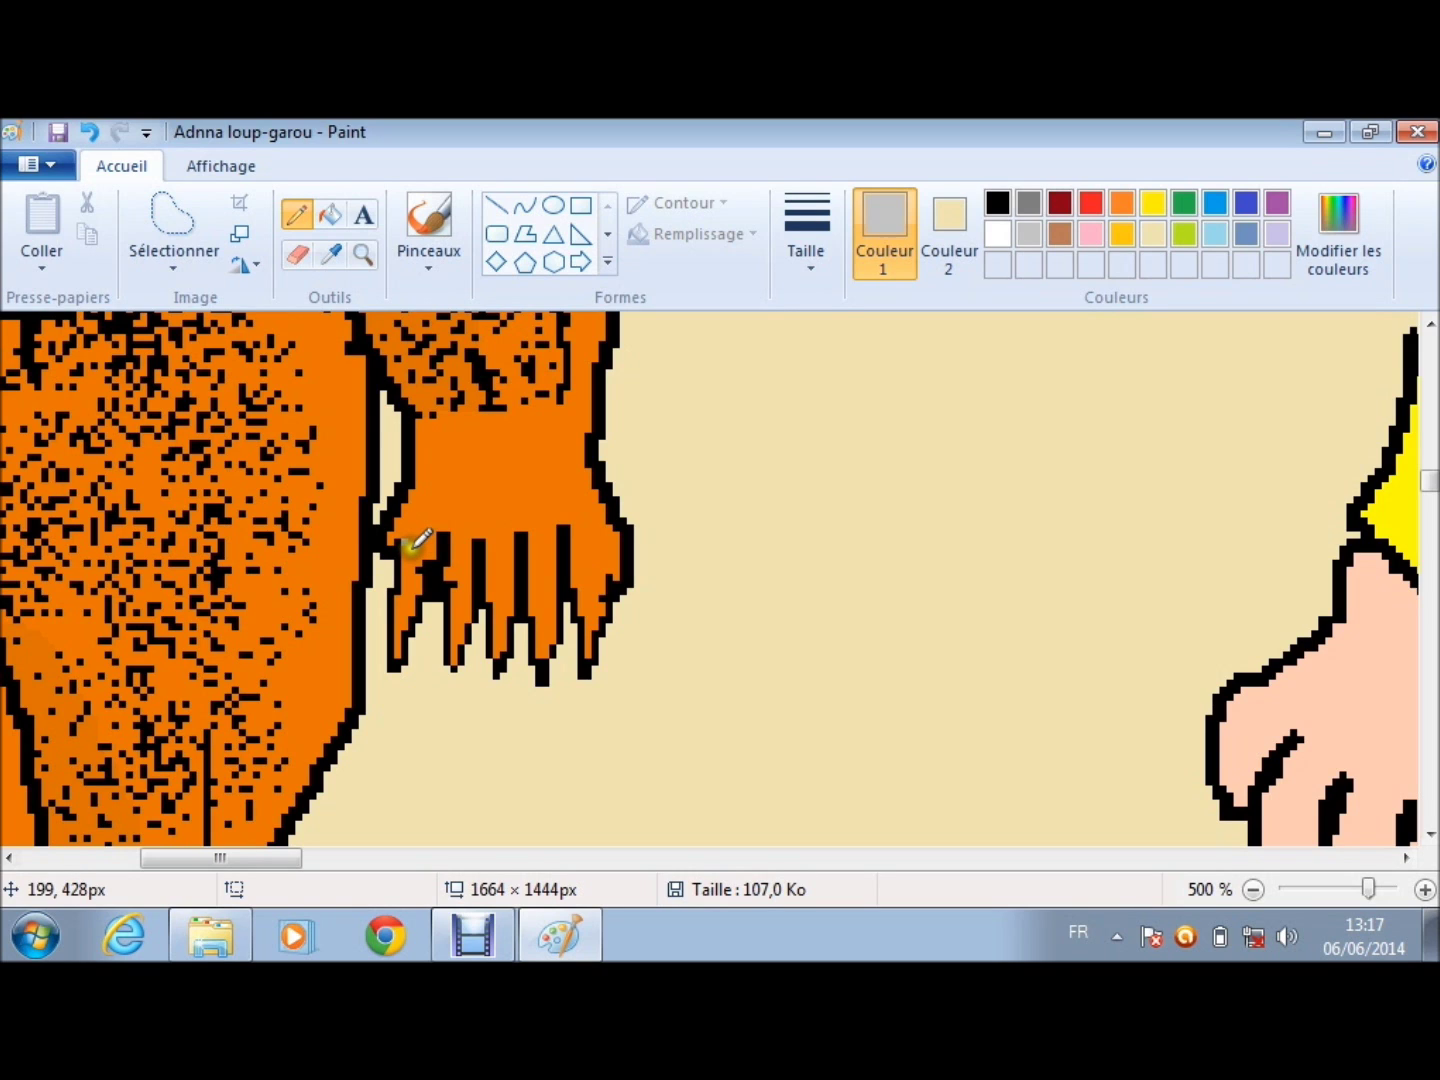
# Step: Draw a grey claw stroke across the far hand's fingertips with the Crayon
pyautogui.moveTo(417, 540); pyautogui.dragTo(585, 579)
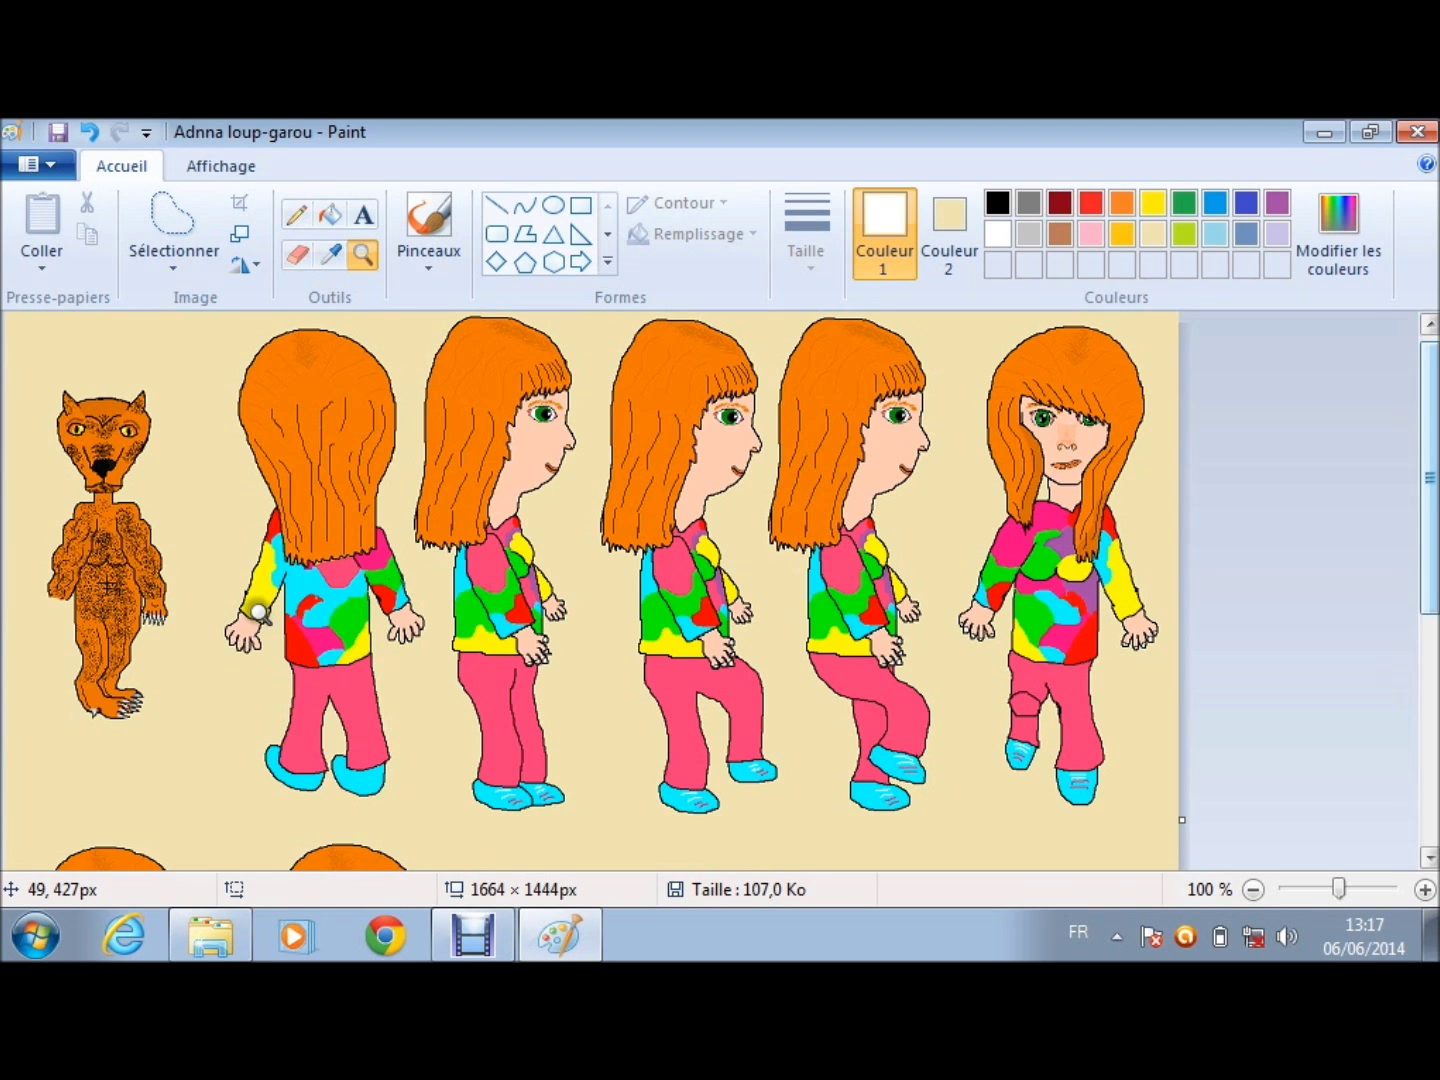
# Step: Magnify the werewolf's torso and far hand to 300%
pyautogui.click(161, 608)
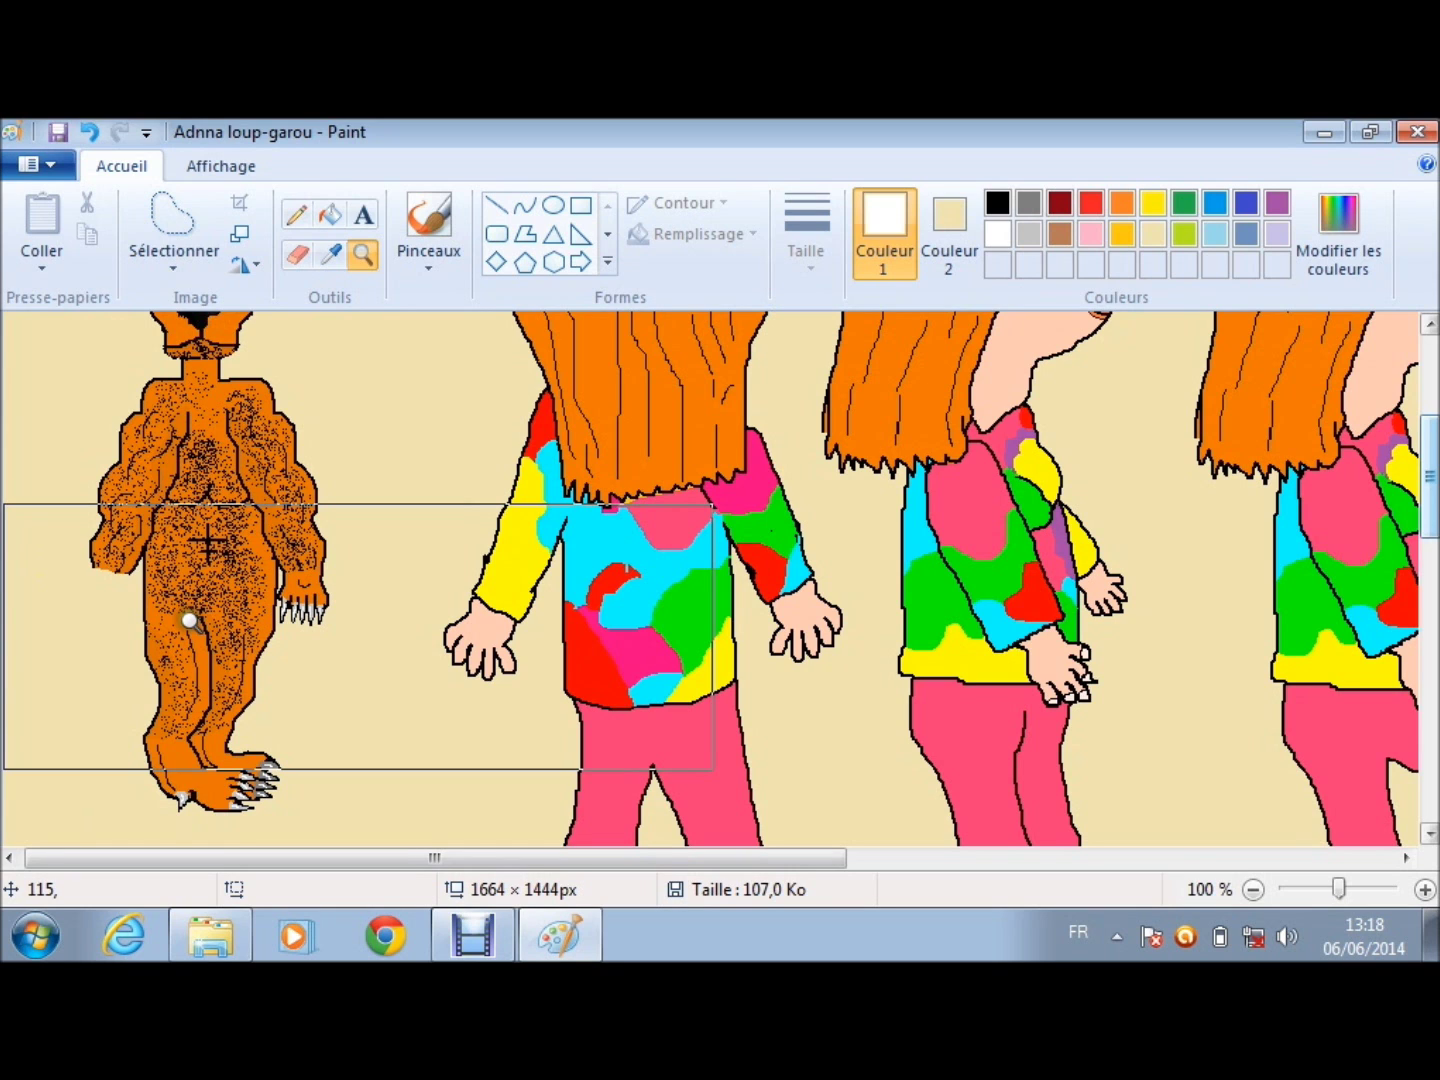
pyautogui.click(189, 621)
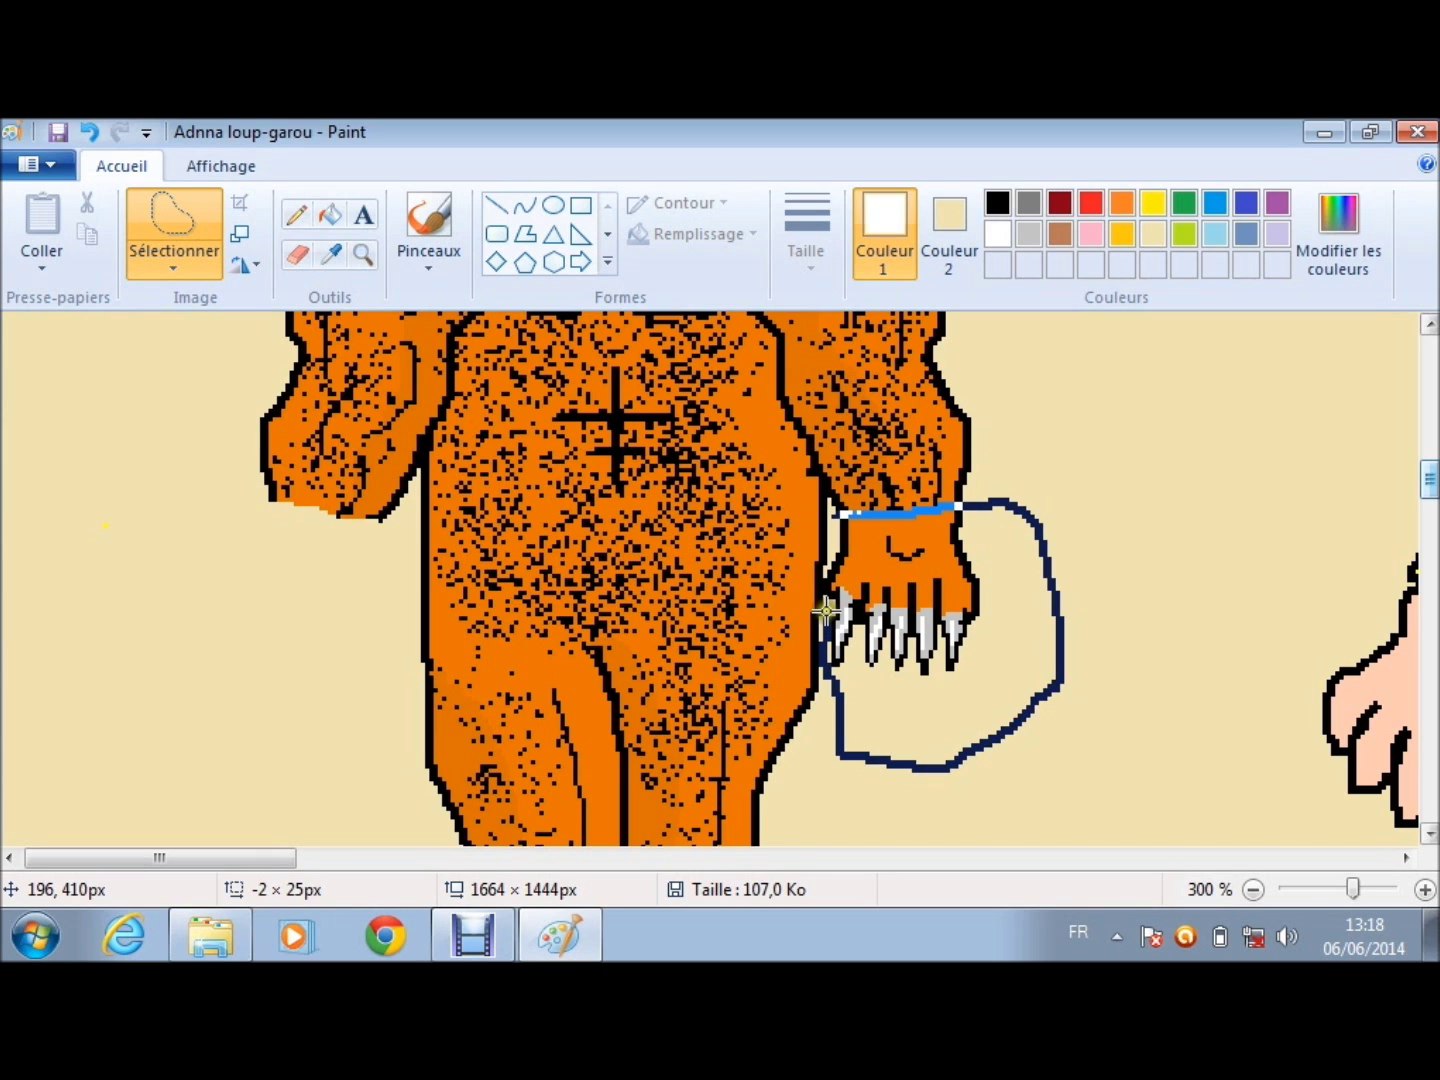
# Step: Draw a free-form selection around the werewolf's clawed far hand
pyautogui.moveTo(826, 611); pyautogui.dragTo(827, 609)
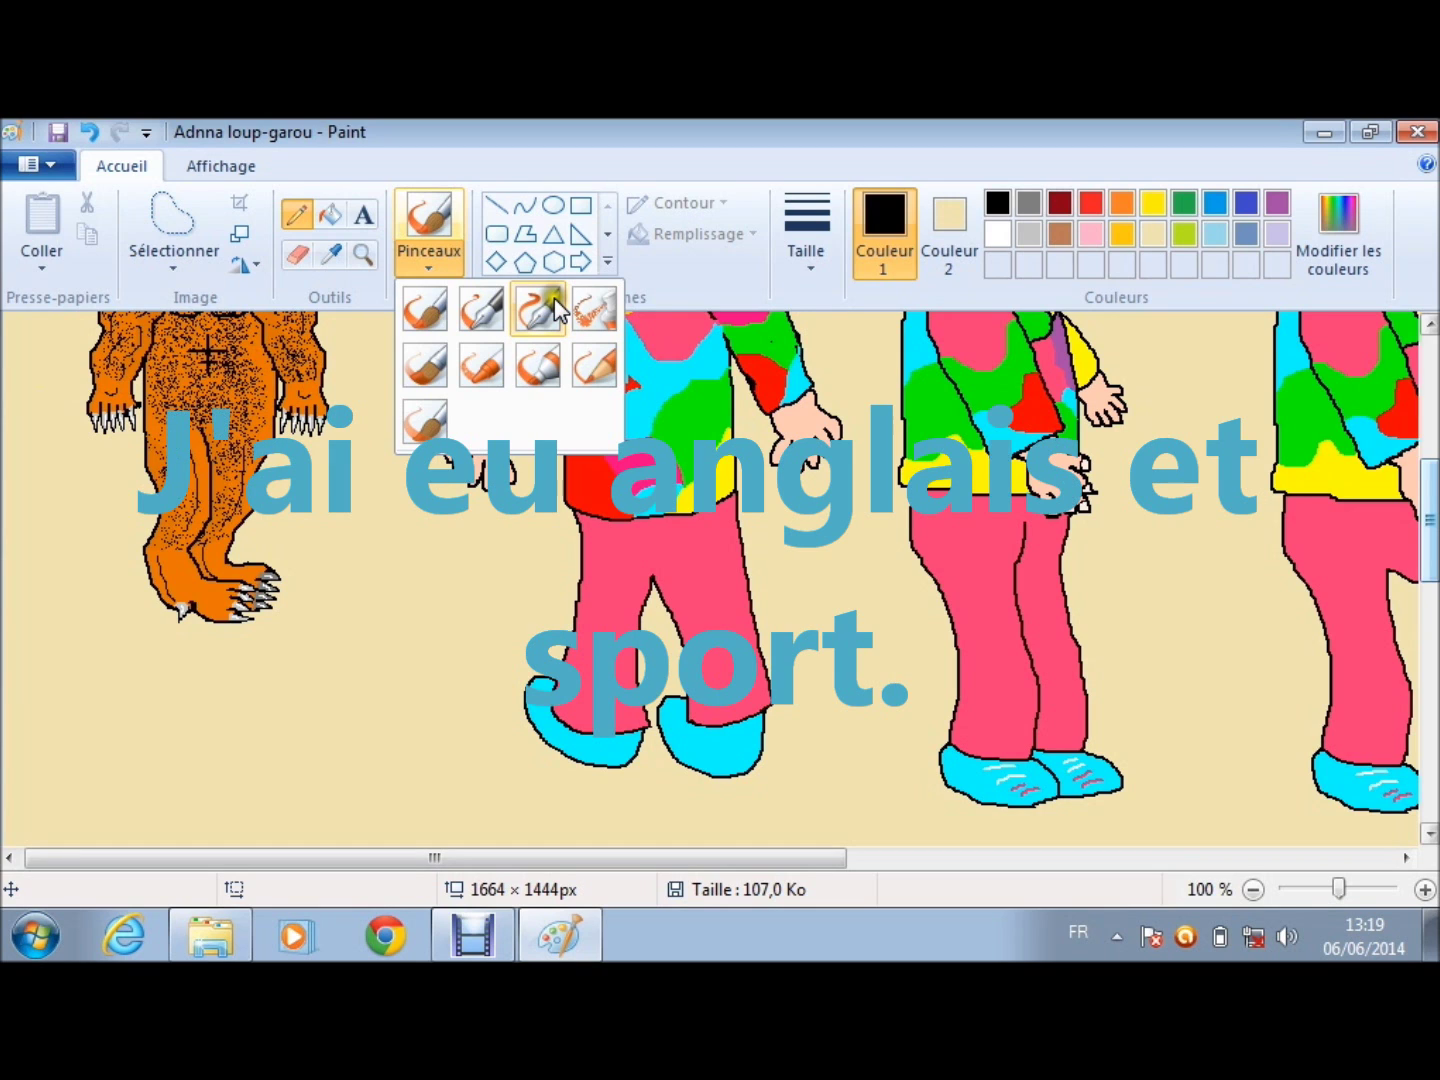
# Step: Switch to the Airbrush (Aérographe) brush and zoom to 200% on the werewolf's body
pyautogui.click(554, 298)
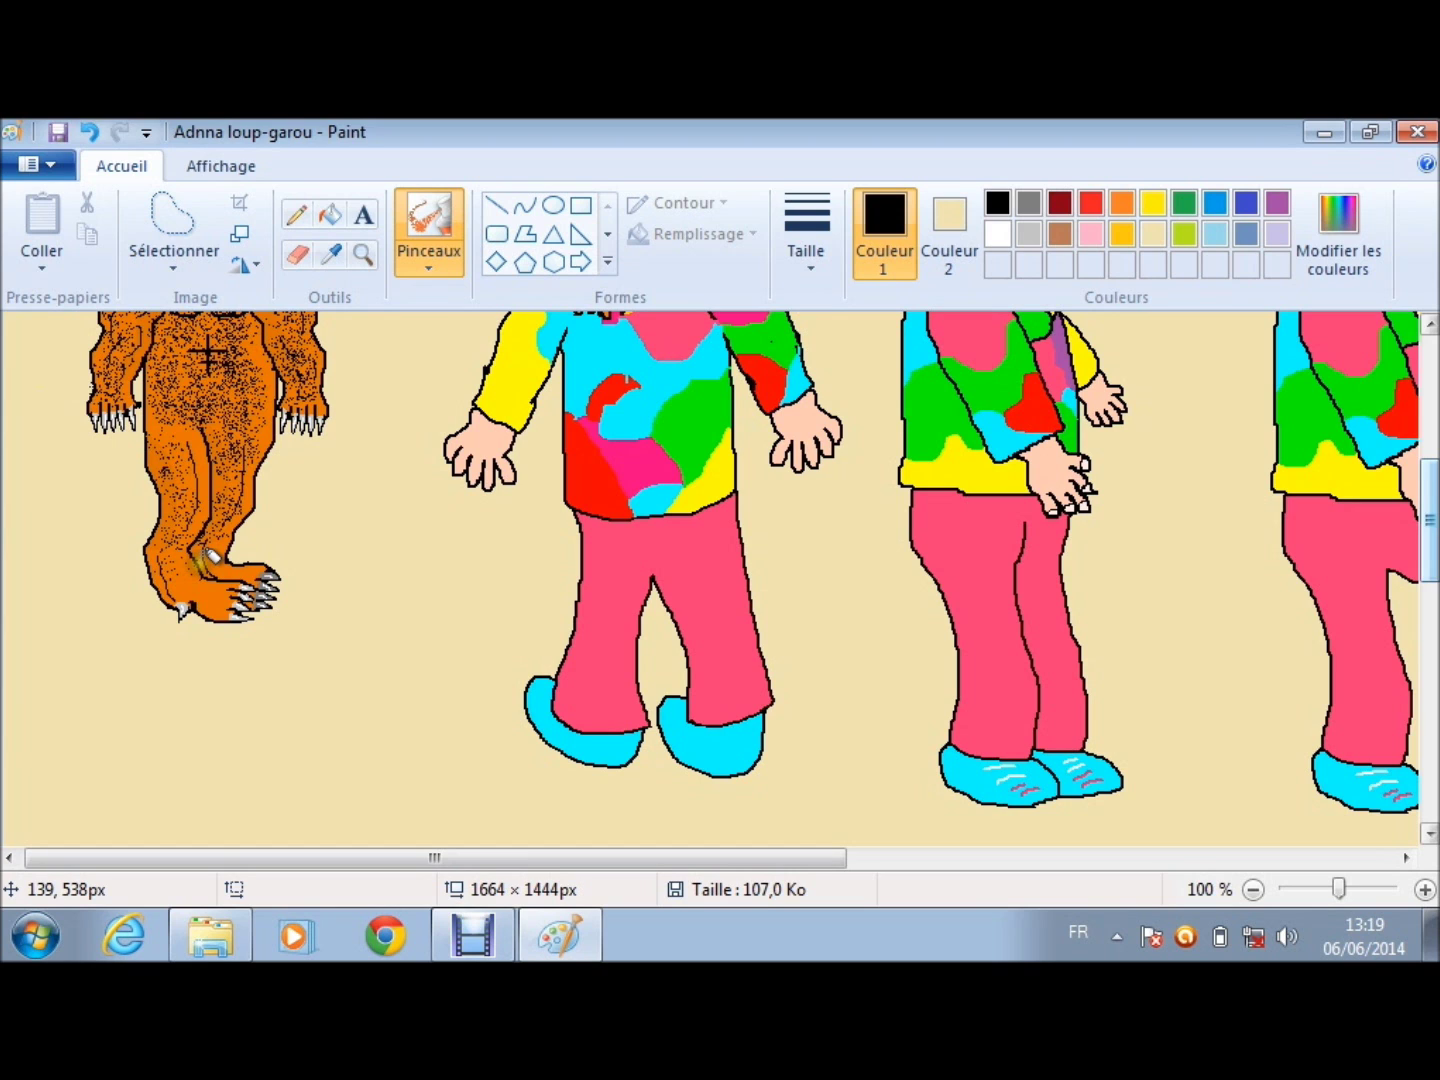
pyautogui.click(209, 557)
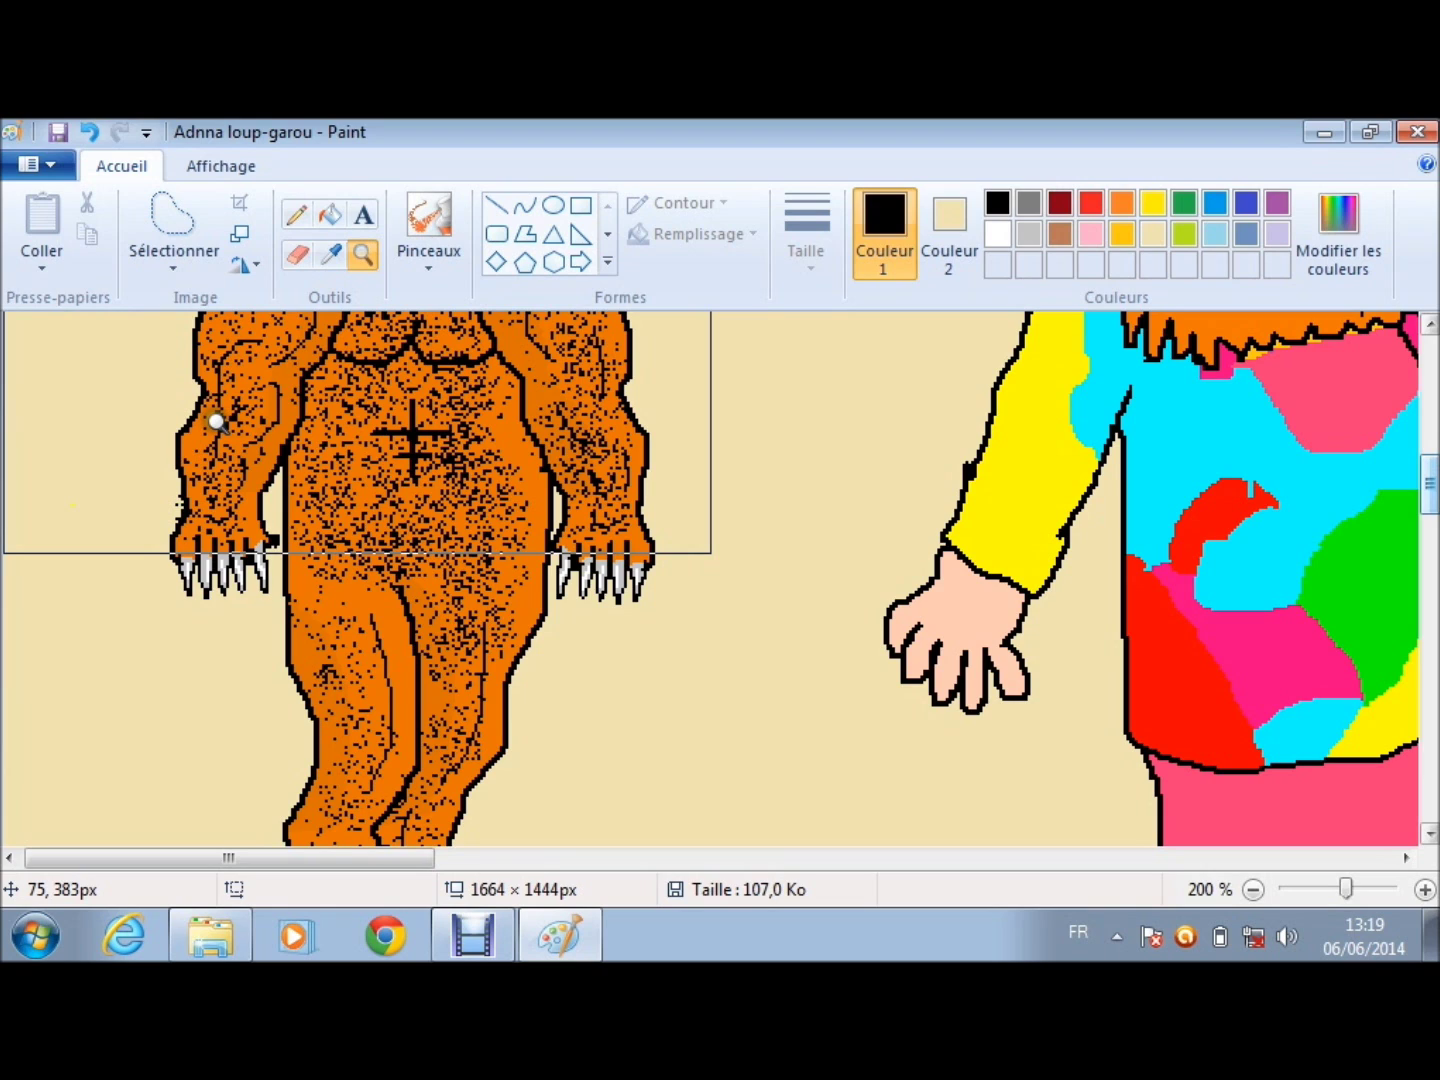
# Step: Zoom in with the Loupe on the werewolf's arm and upper body
pyautogui.moveTo(216, 419); pyautogui.dragTo(219, 480)
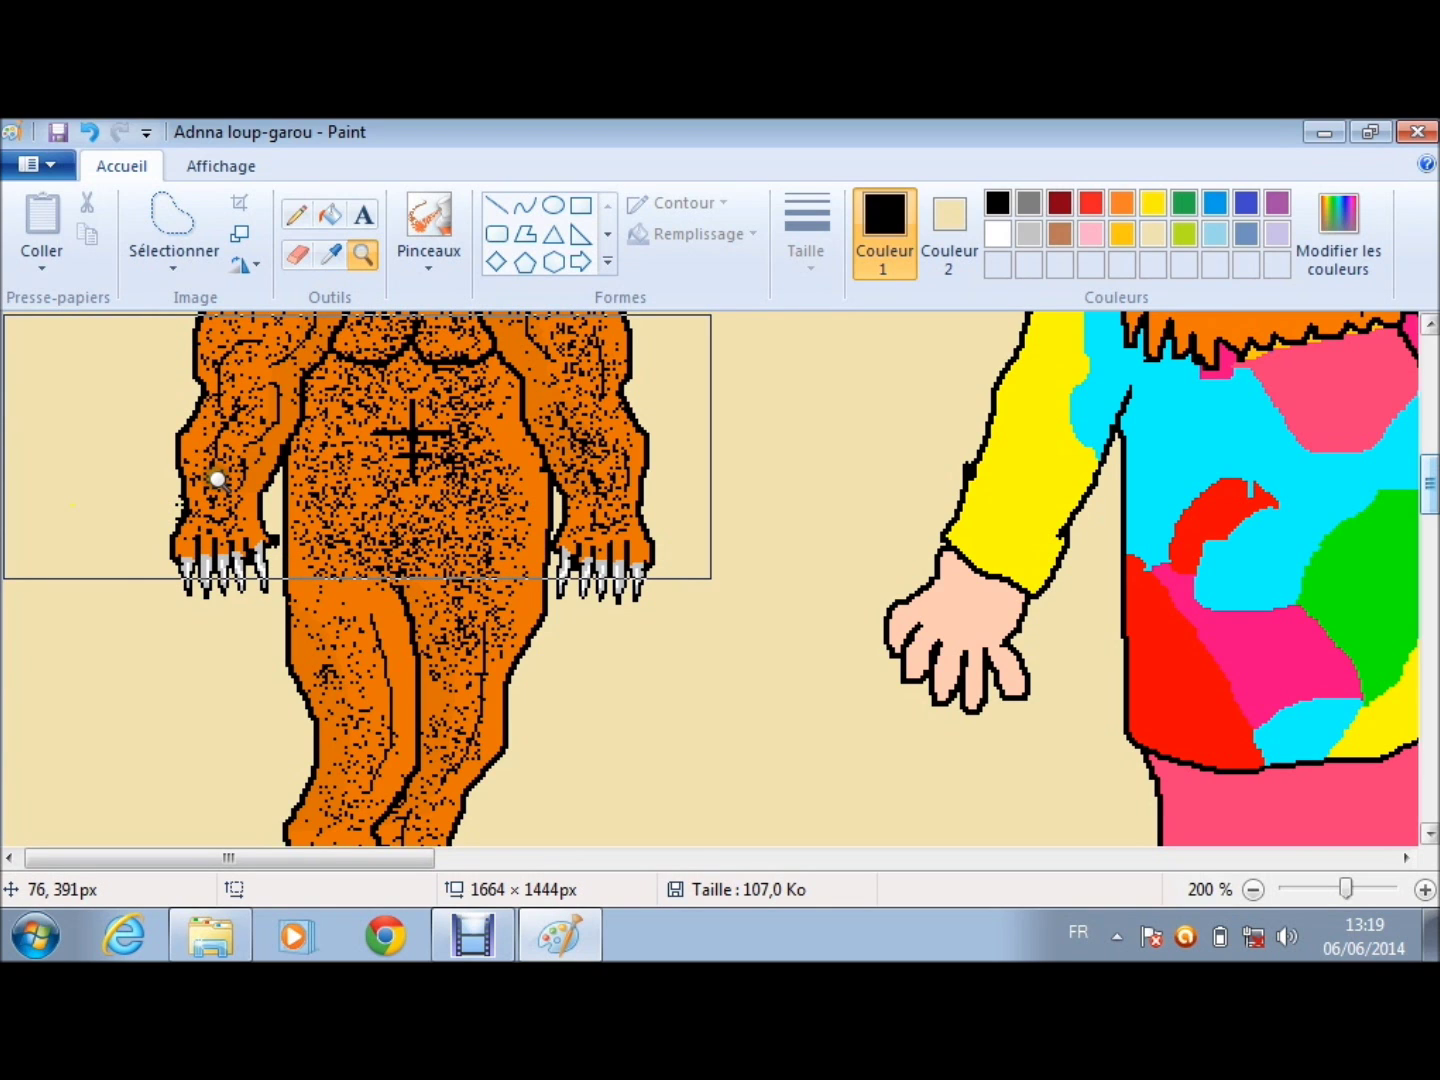
pyautogui.click(216, 479)
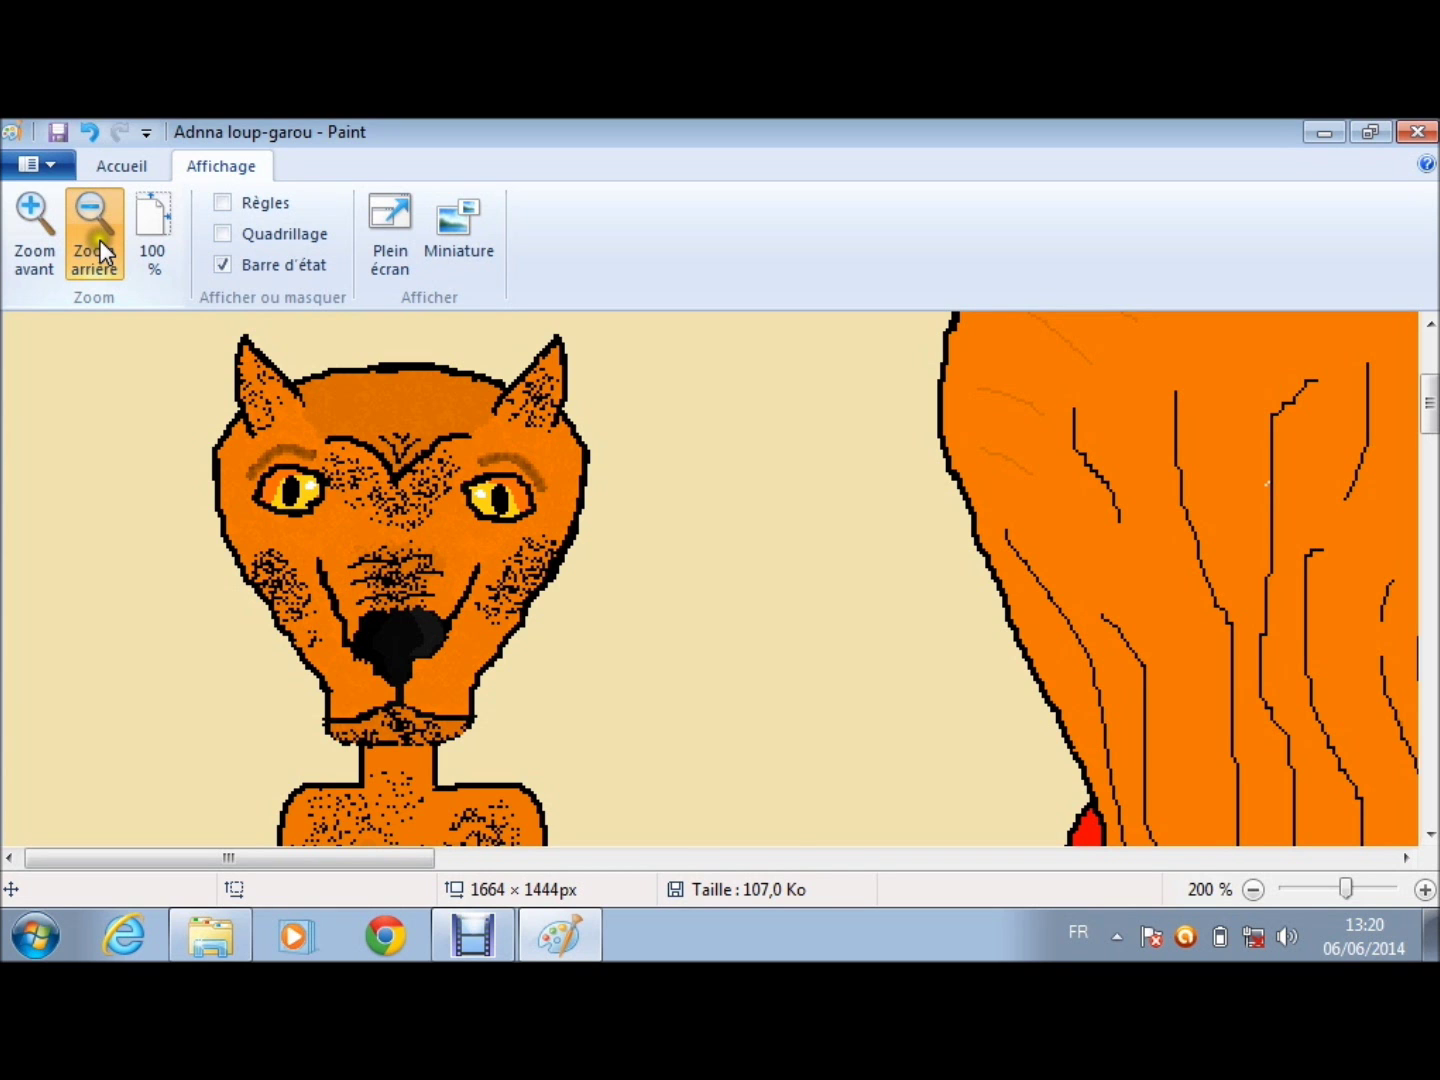
# Step: Zoom back to 100%, sample the girl's hair colour, and set a dark brown drawing colour
pyautogui.click(93, 231)
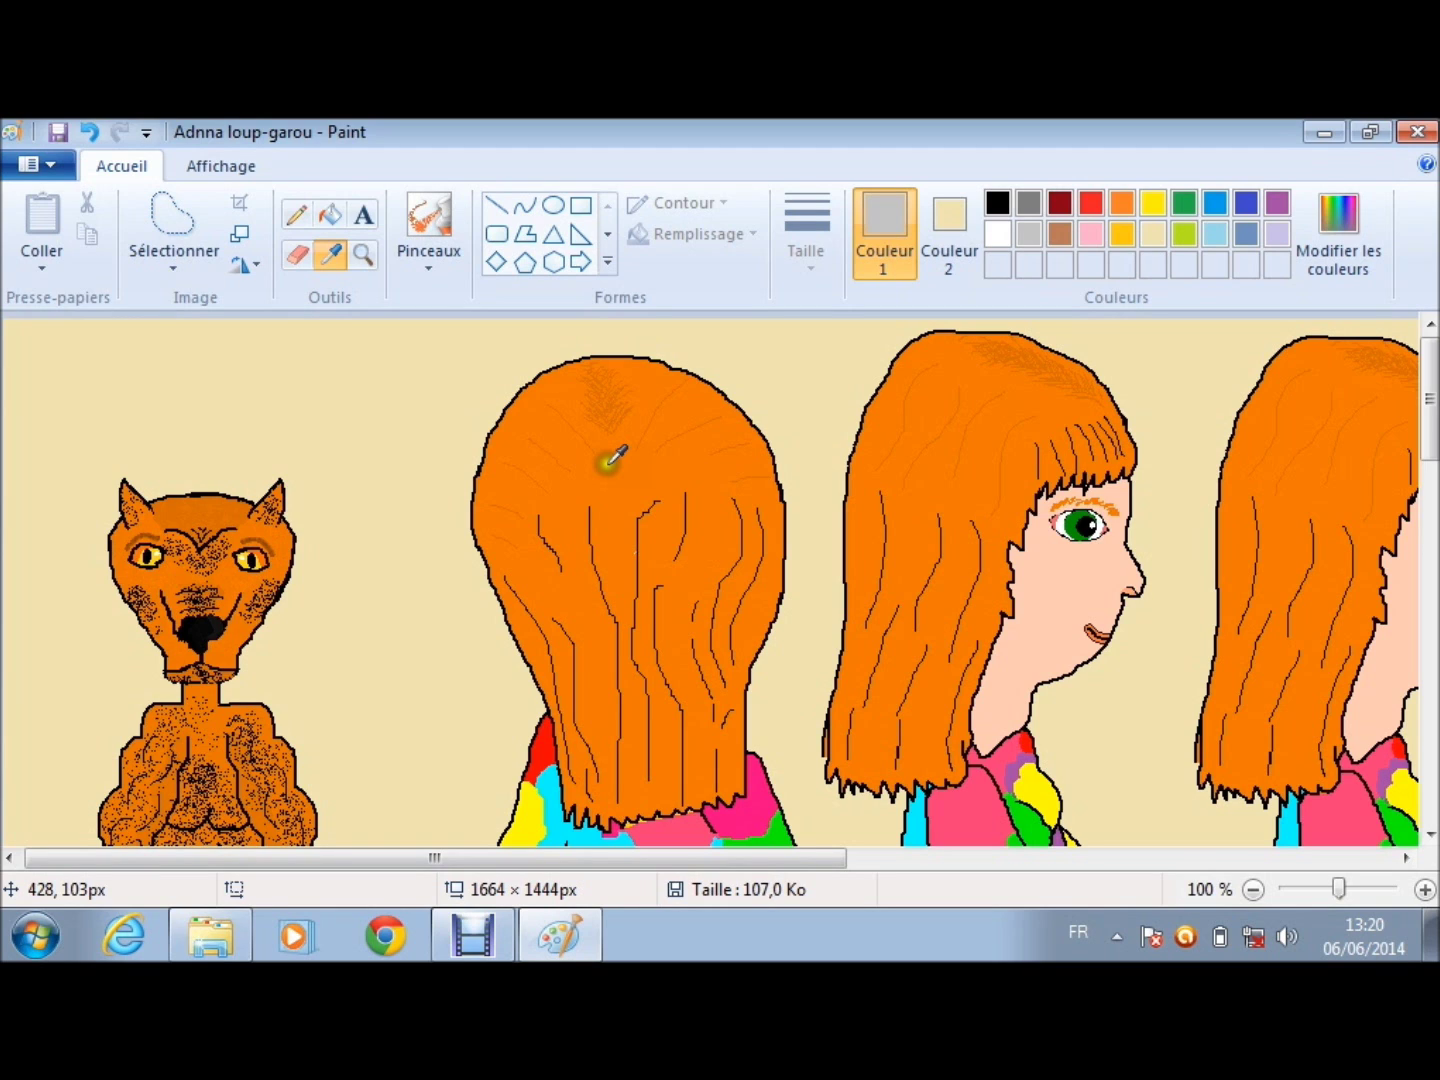
pyautogui.click(608, 459)
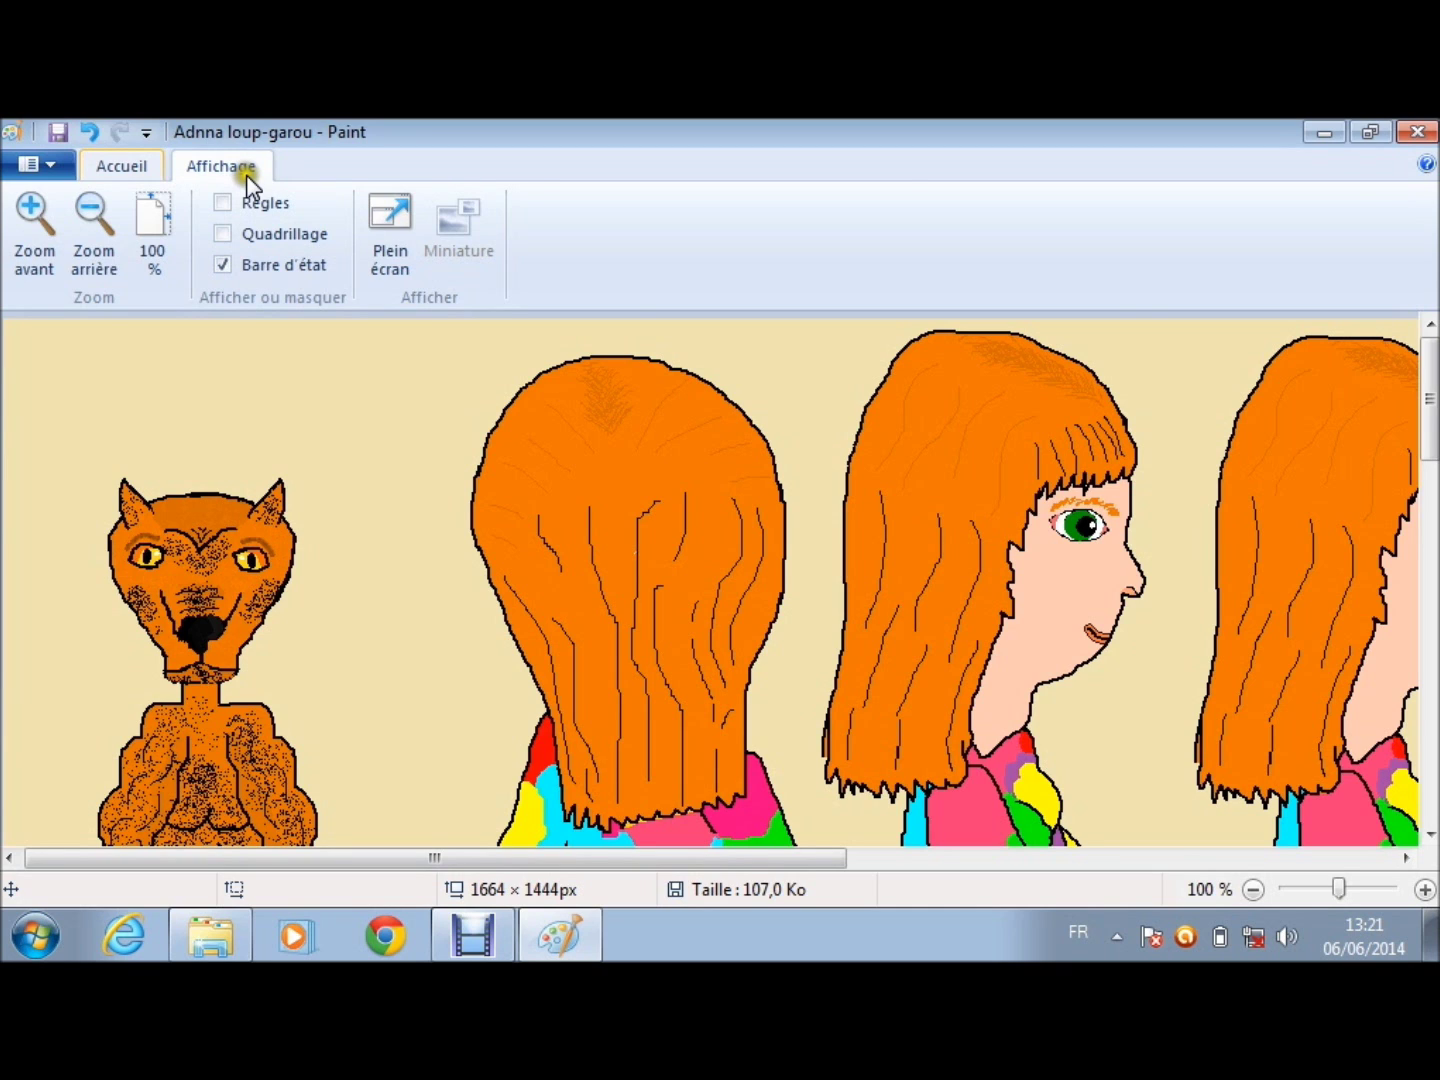
pyautogui.click(122, 165)
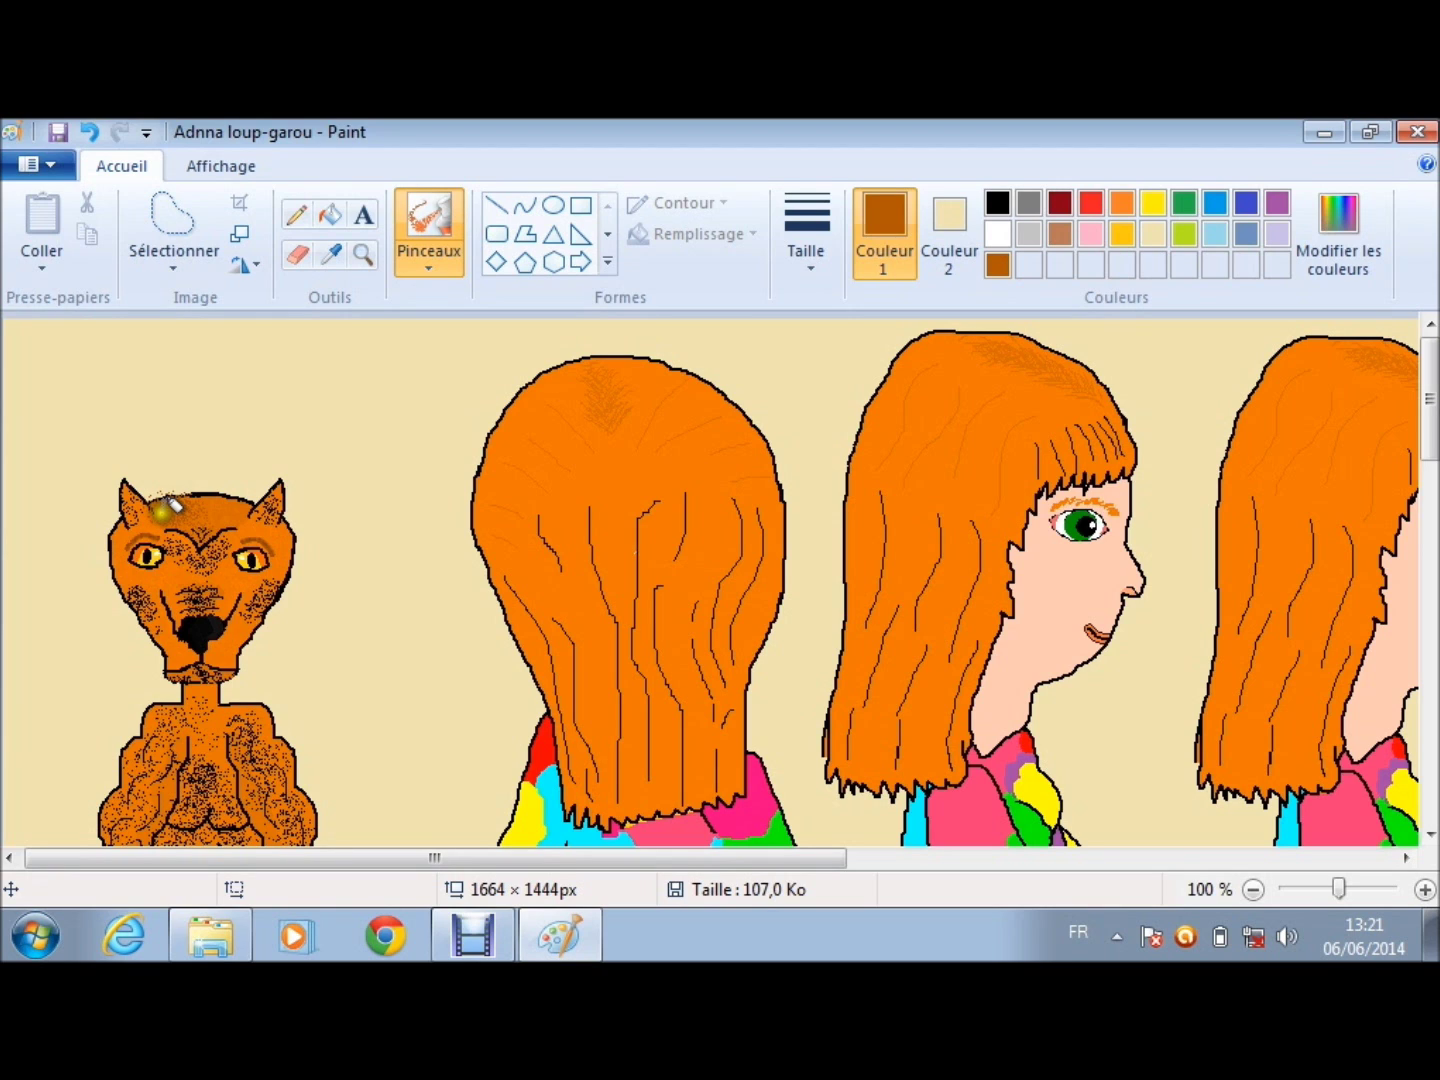
# Step: Spray thick brown fur between and above the werewolf's ears
pyautogui.moveTo(167, 508); pyautogui.dragTo(157, 495)
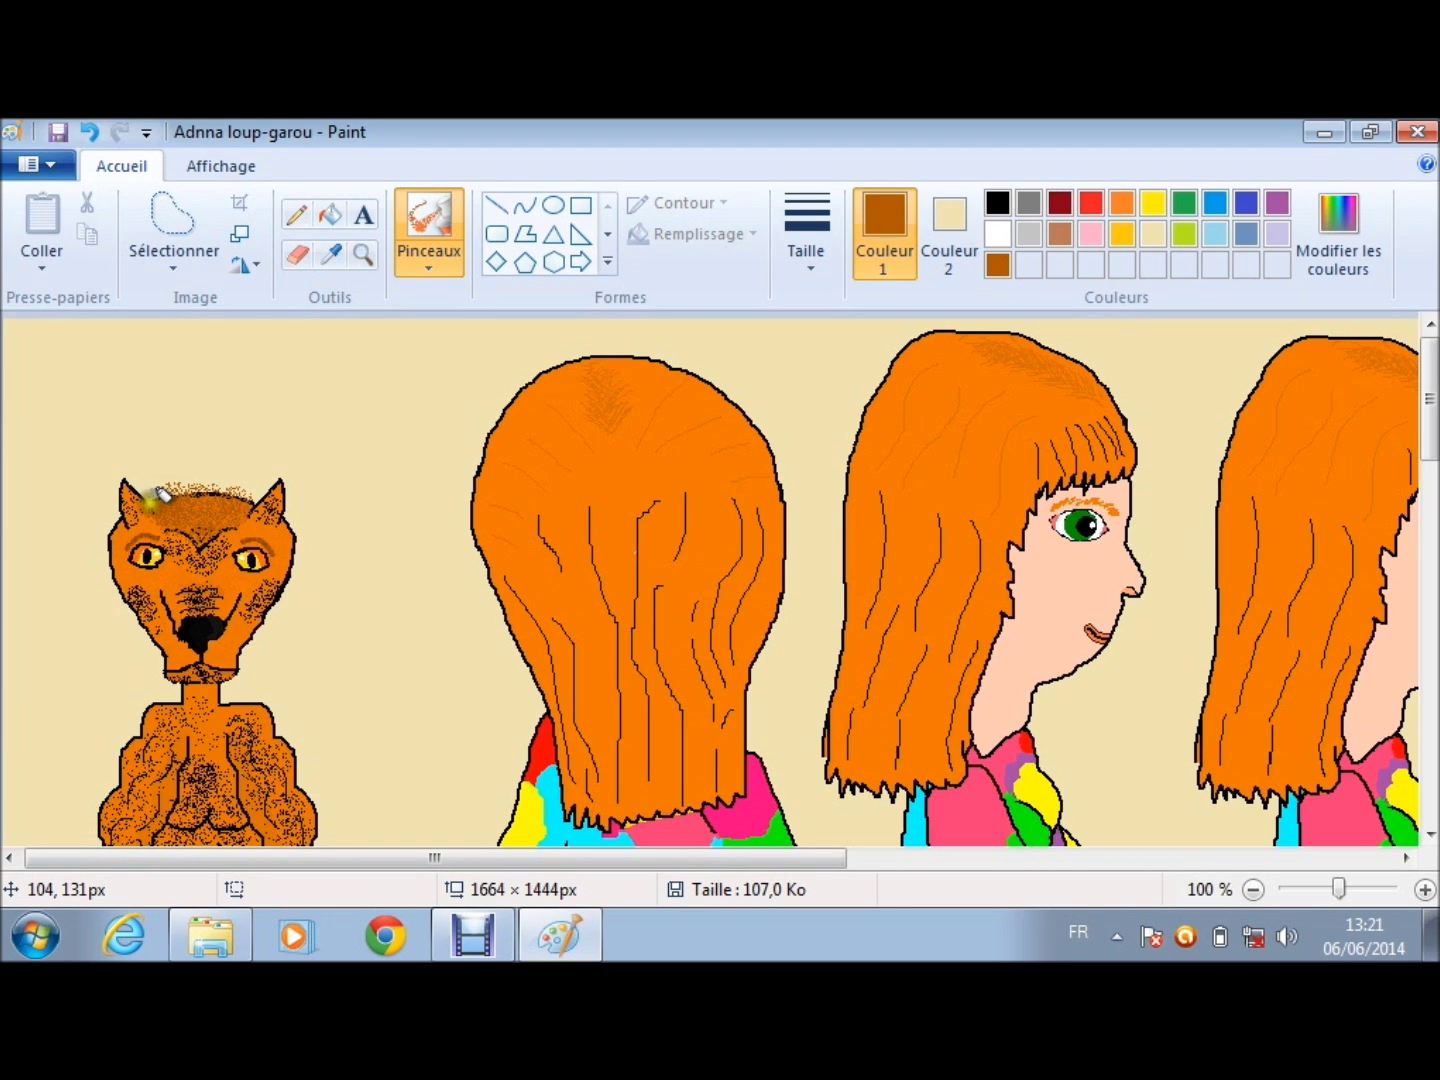
pyautogui.moveTo(158, 495); pyautogui.dragTo(197, 465)
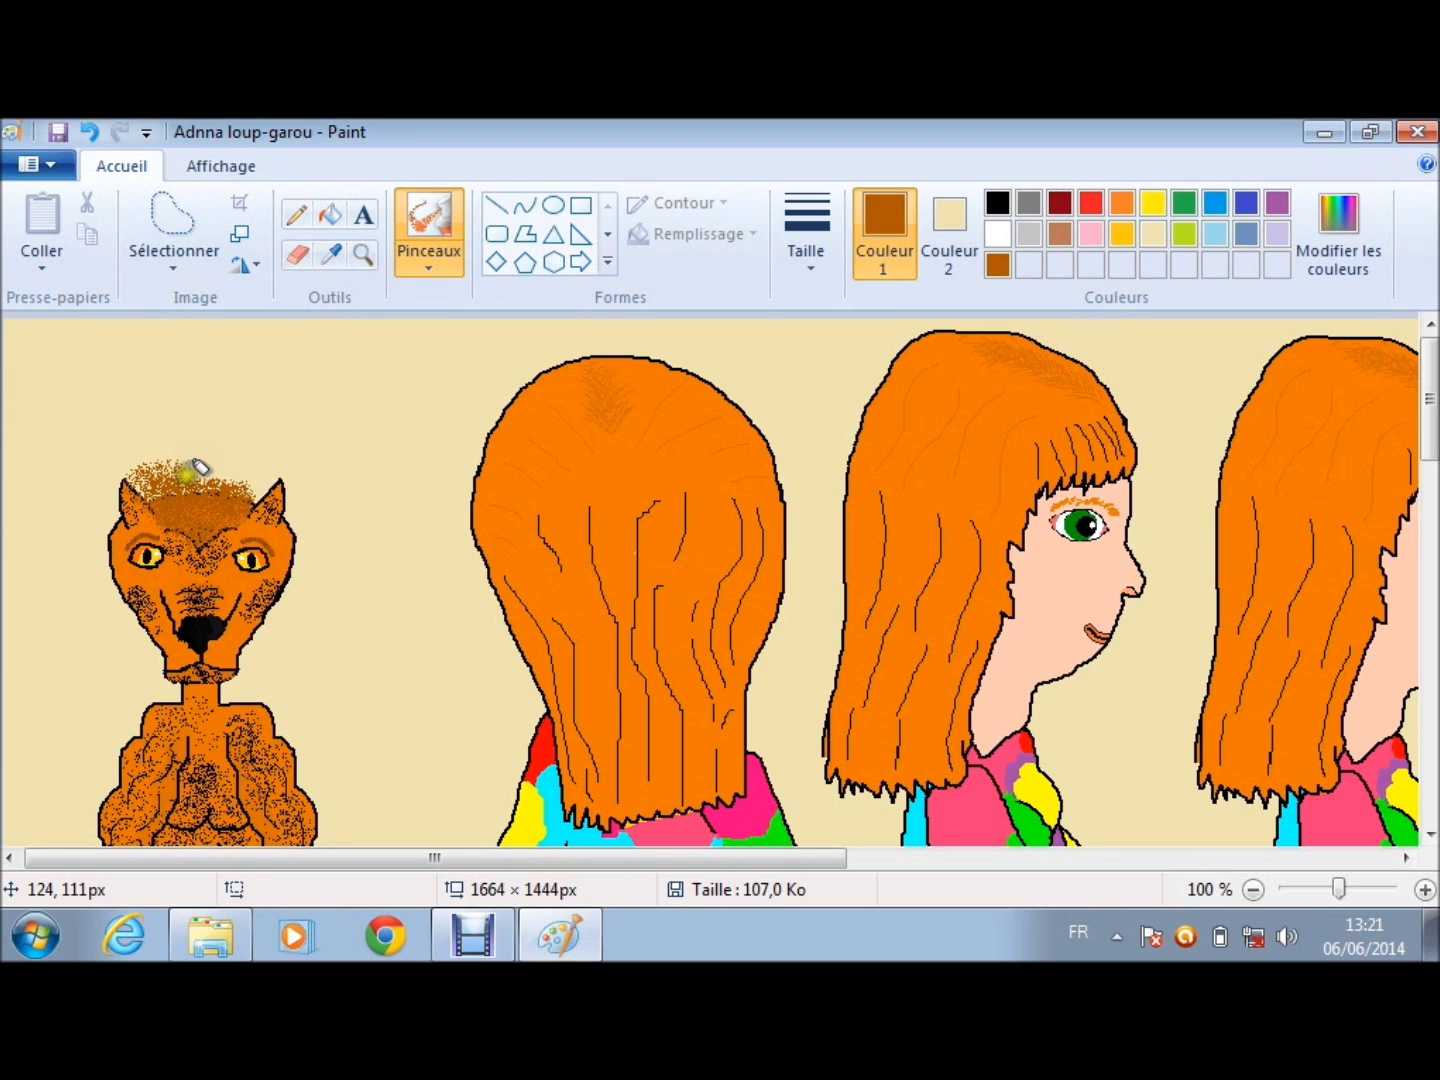
pyautogui.moveTo(197, 466); pyautogui.dragTo(164, 479)
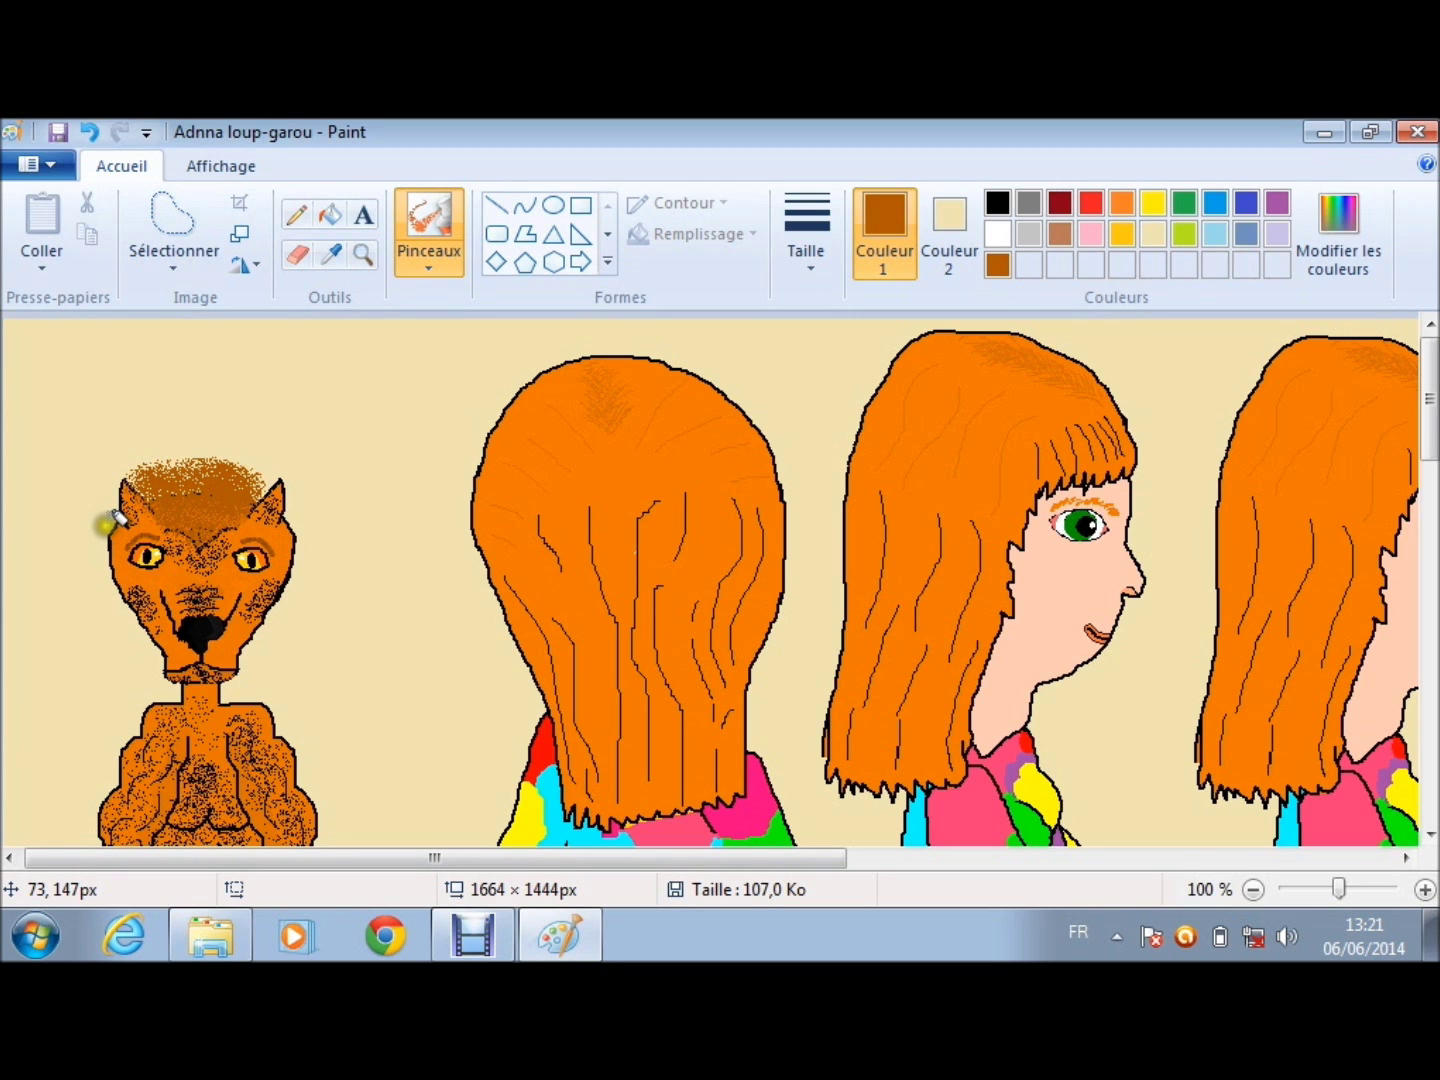
# Step: Spray dense brown mane fur down the left side of the head to the neck
pyautogui.moveTo(106, 520); pyautogui.dragTo(135, 670)
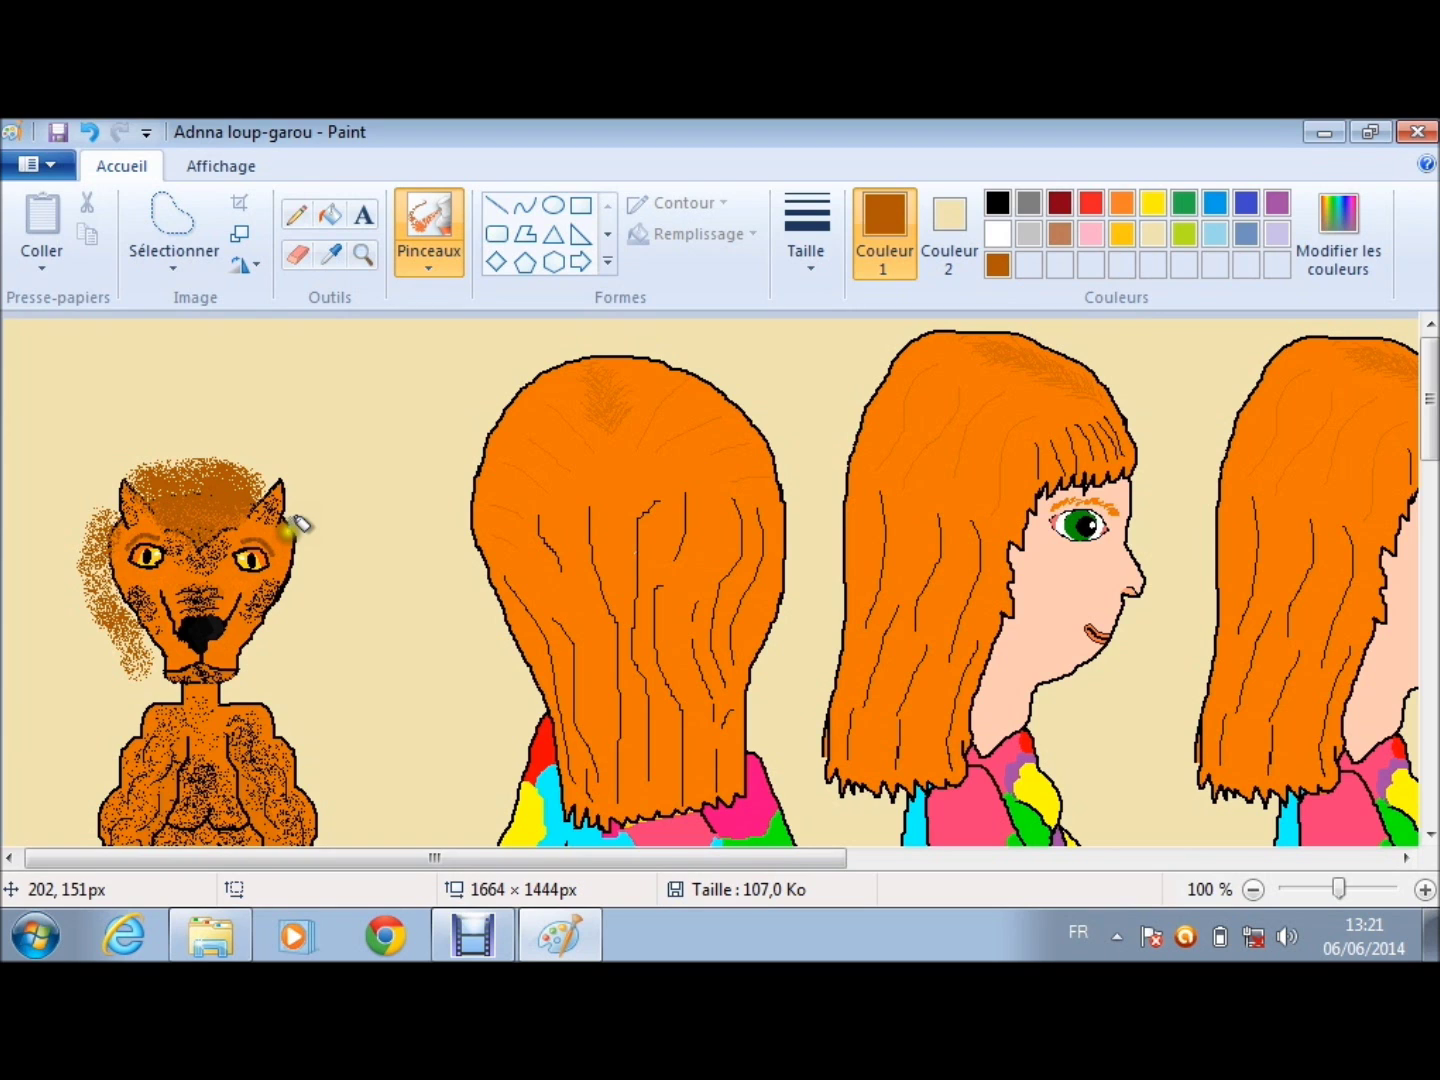
pyautogui.hotkey('ctrl', 'y')
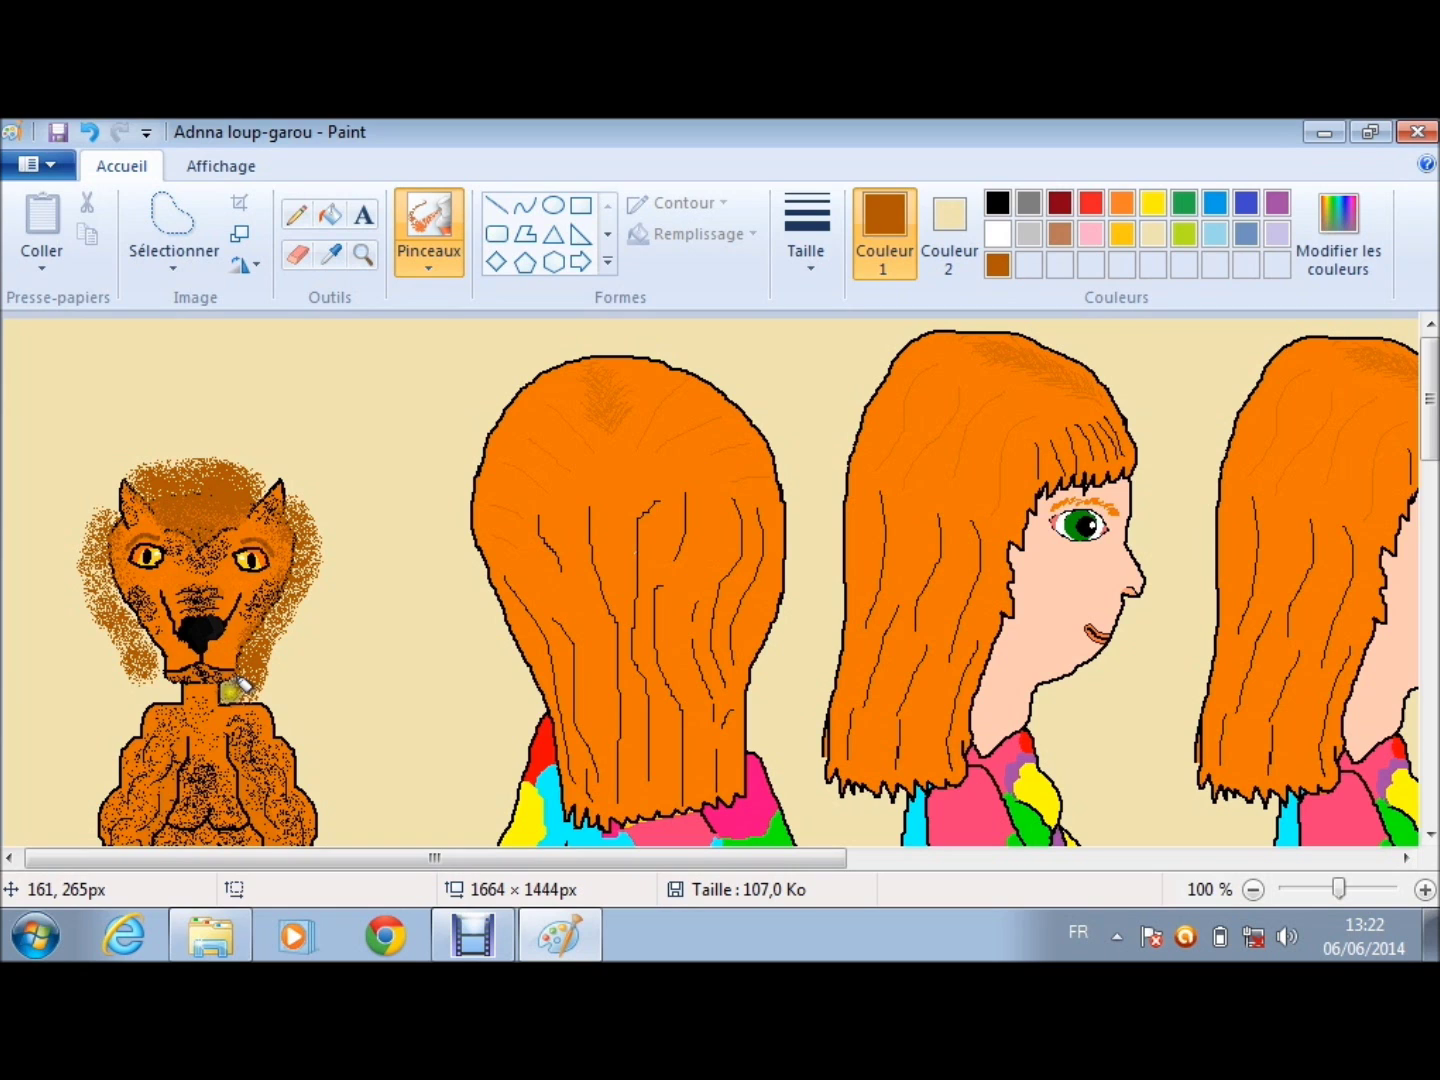
pyautogui.moveTo(124, 529); pyautogui.dragTo(157, 684)
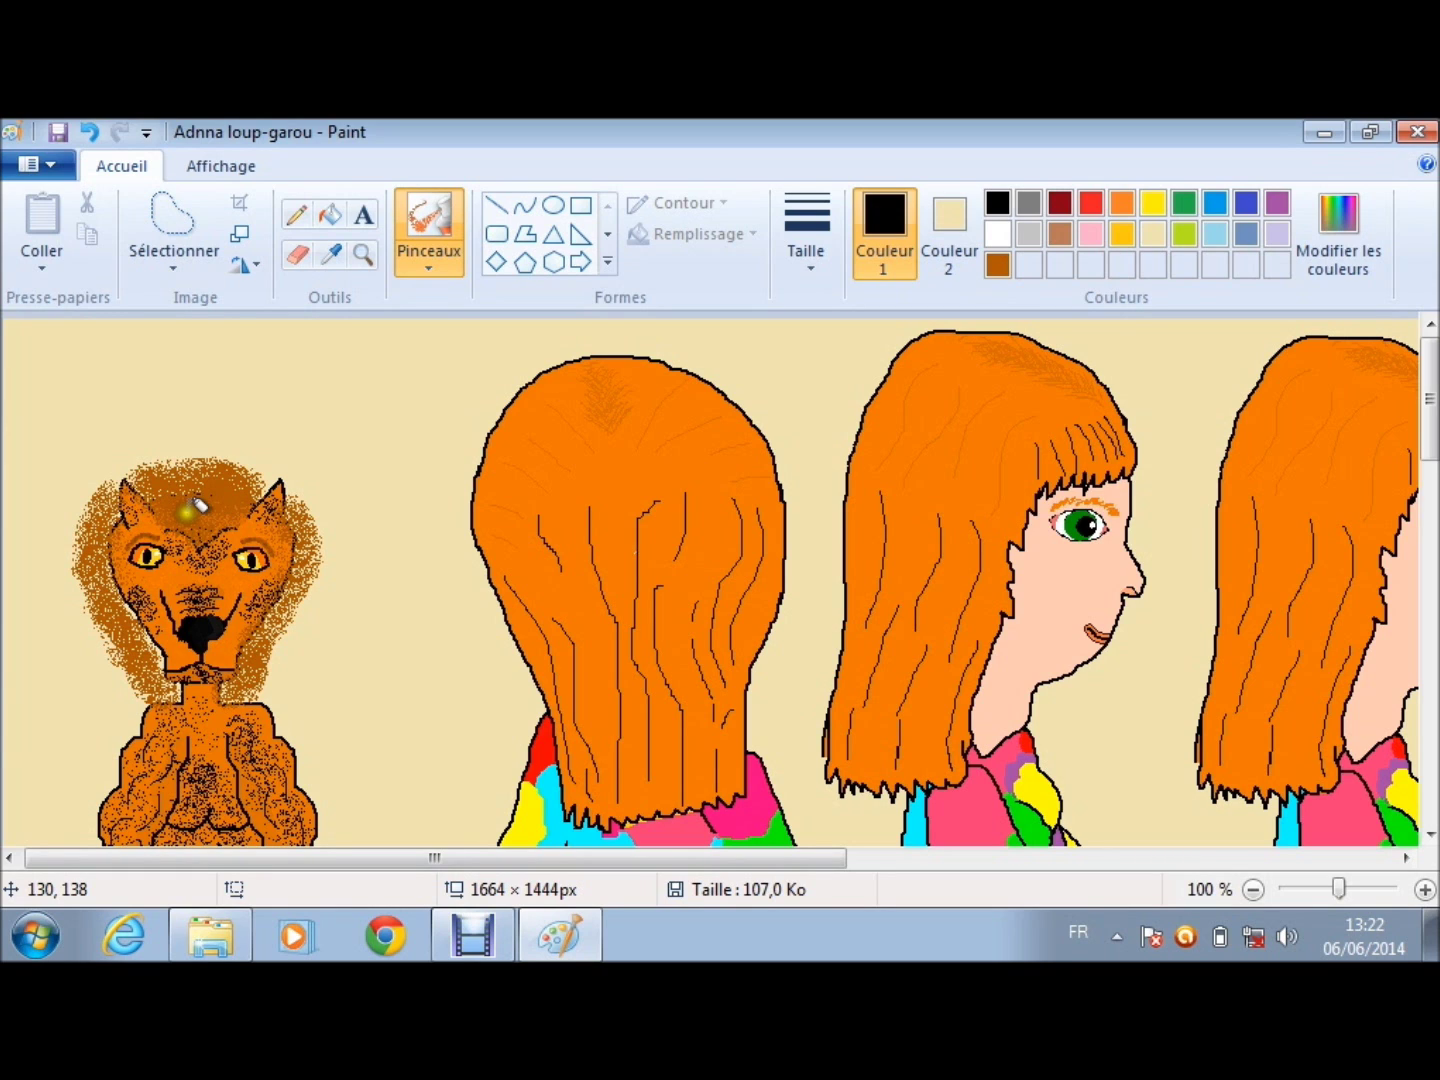
# Step: Spray black speckles over the forehead, right mane, lower neck and left cheek fur
pyautogui.moveTo(194, 507); pyautogui.dragTo(158, 478)
pyautogui.moveTo(299, 528); pyautogui.dragTo(253, 653)
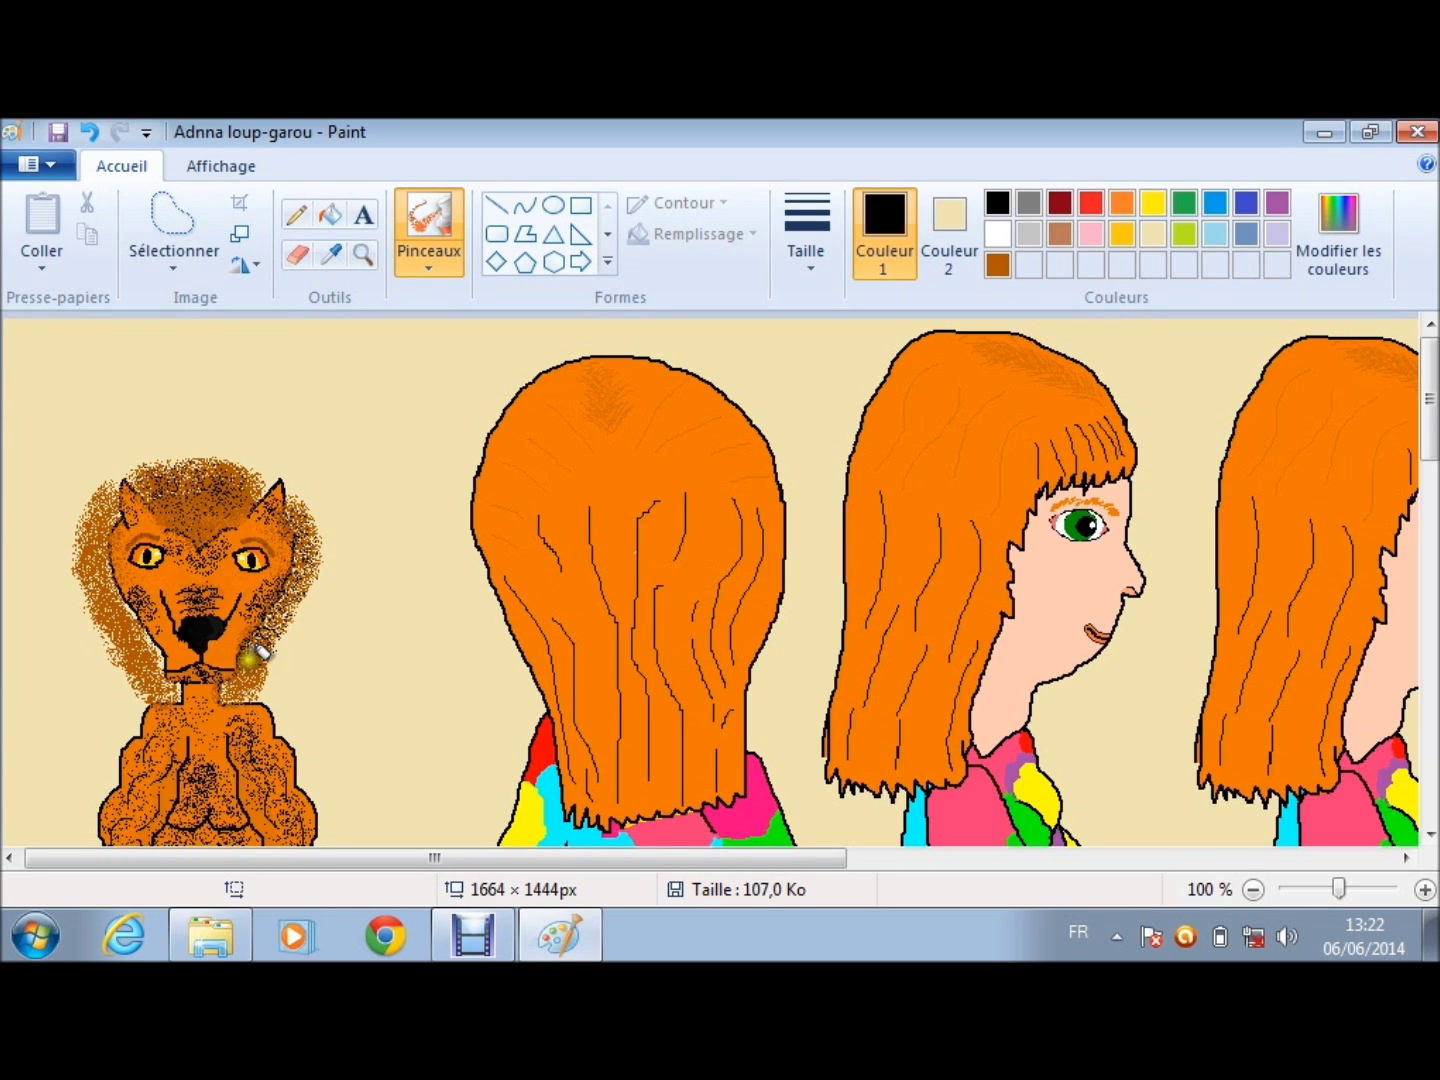
pyautogui.moveTo(242, 675); pyautogui.dragTo(135, 664)
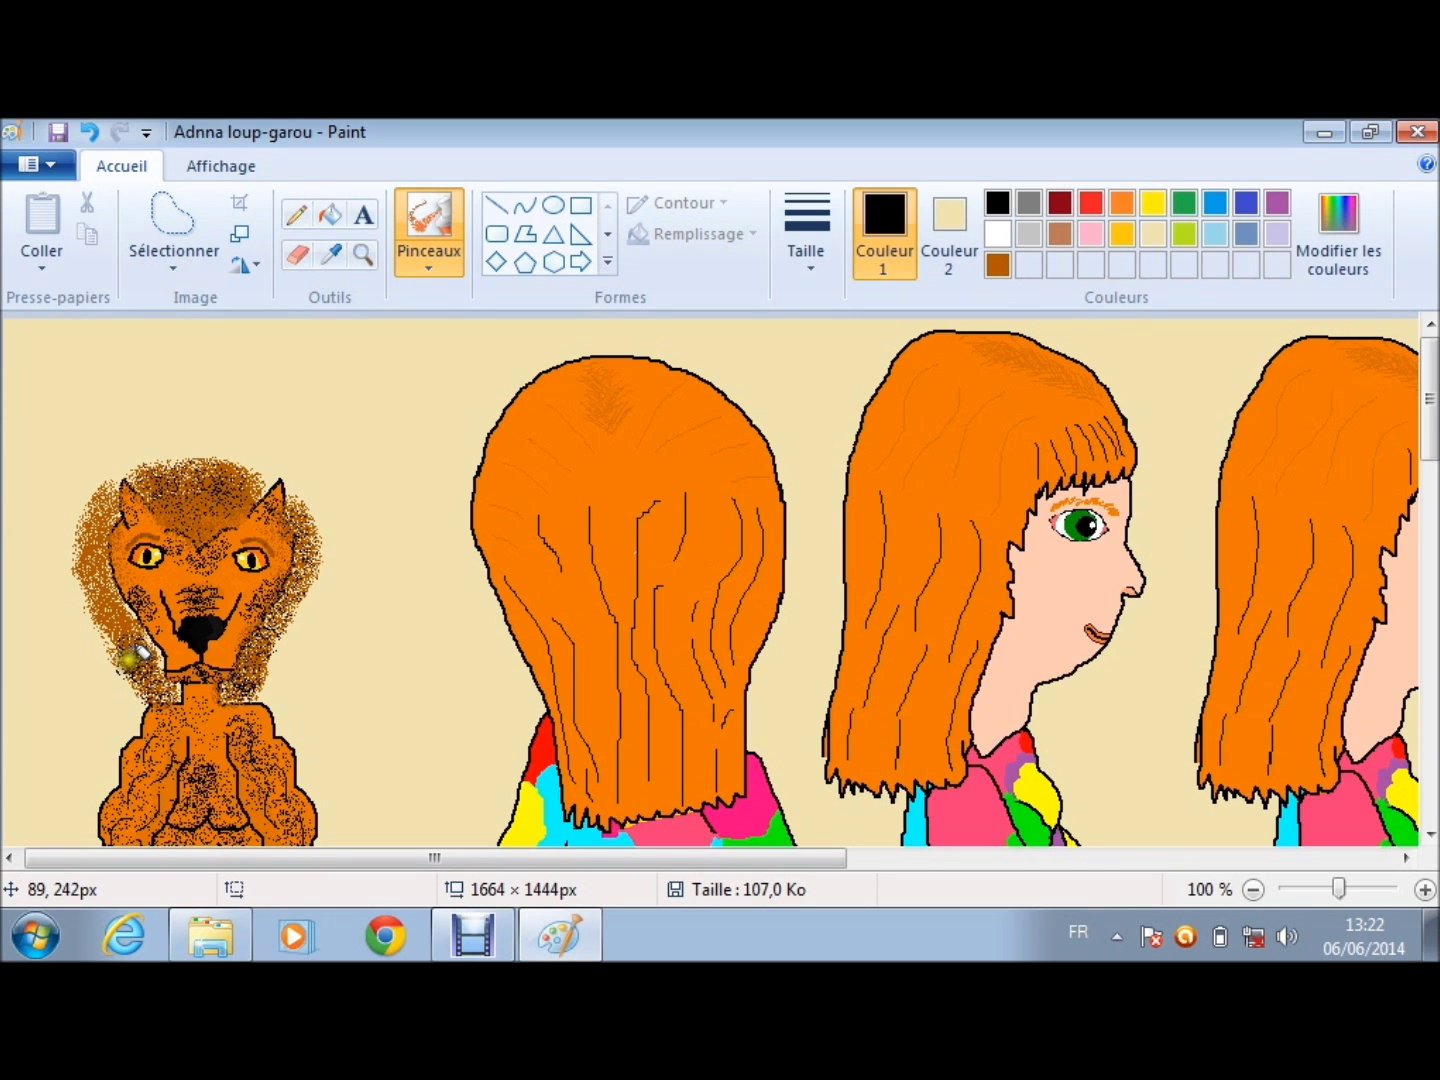
pyautogui.moveTo(135, 655); pyautogui.dragTo(130, 641)
pyautogui.moveTo(126, 637); pyautogui.dragTo(96, 521)
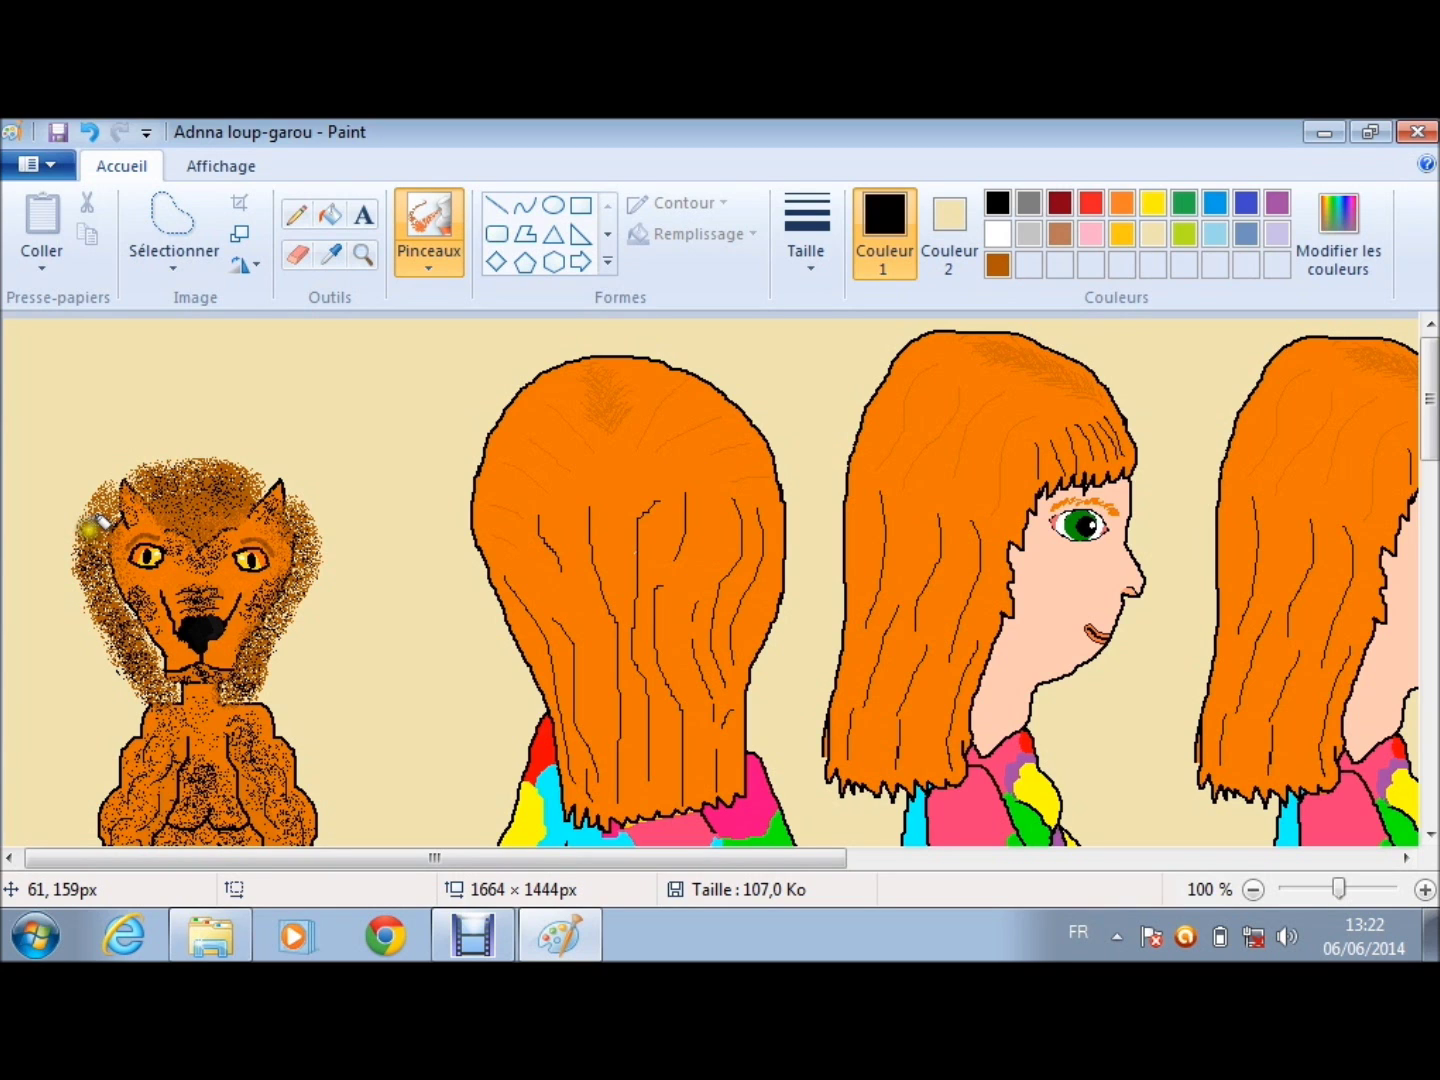